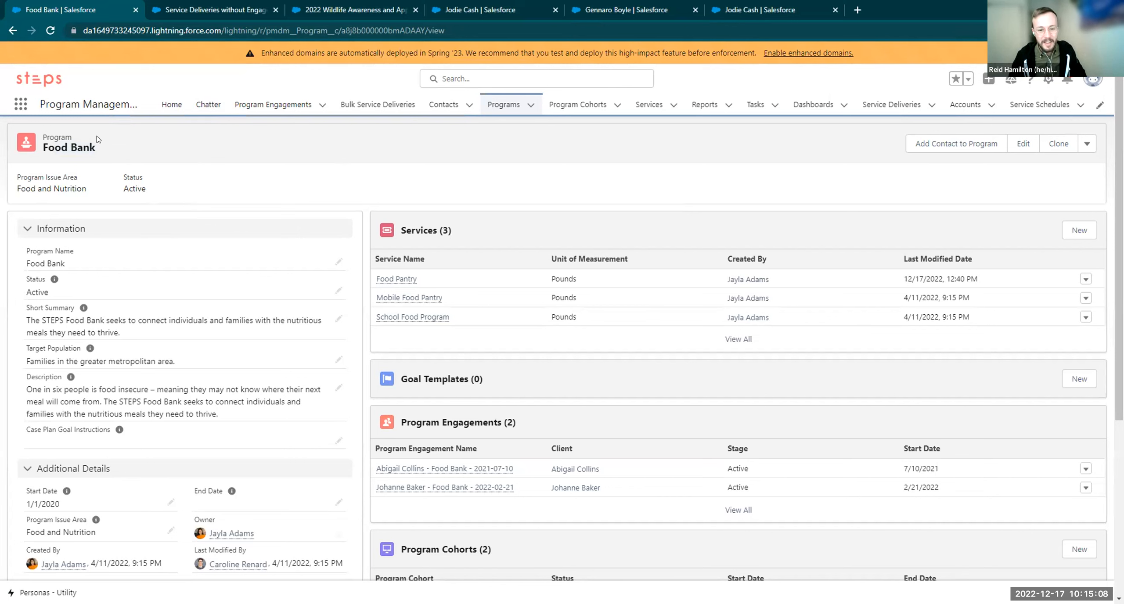
double_click(46, 136)
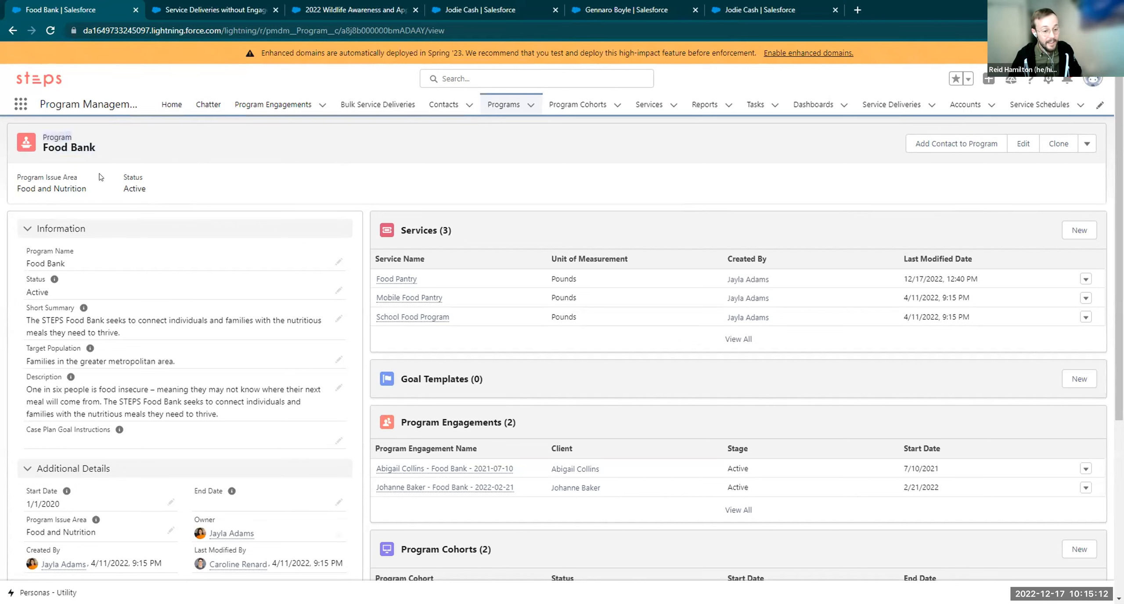
drag(481, 235, 422, 234)
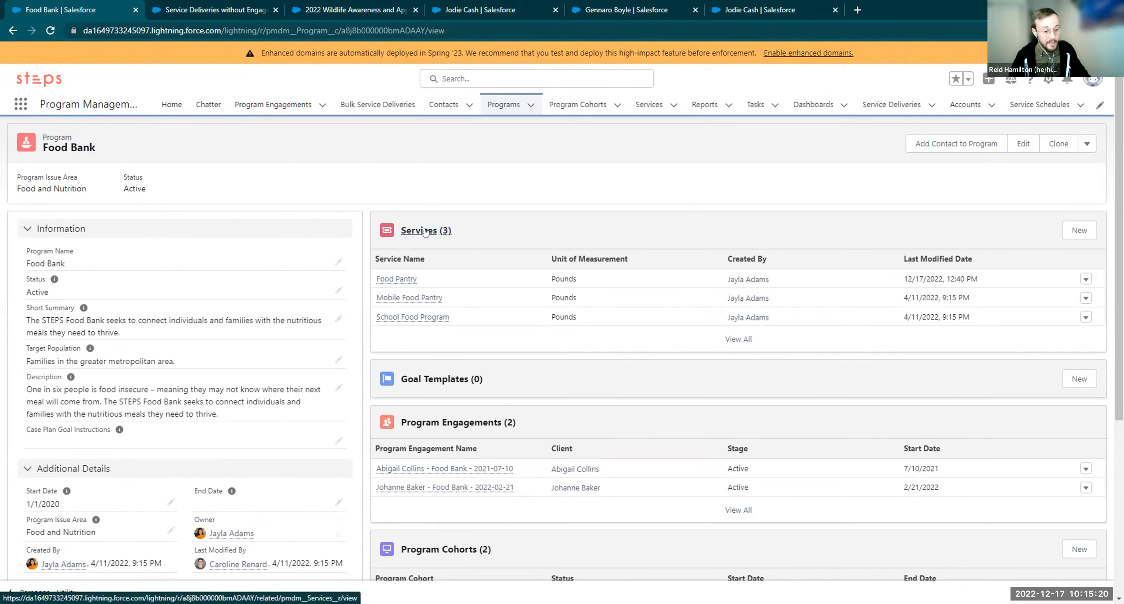
mouse_move(379, 270)
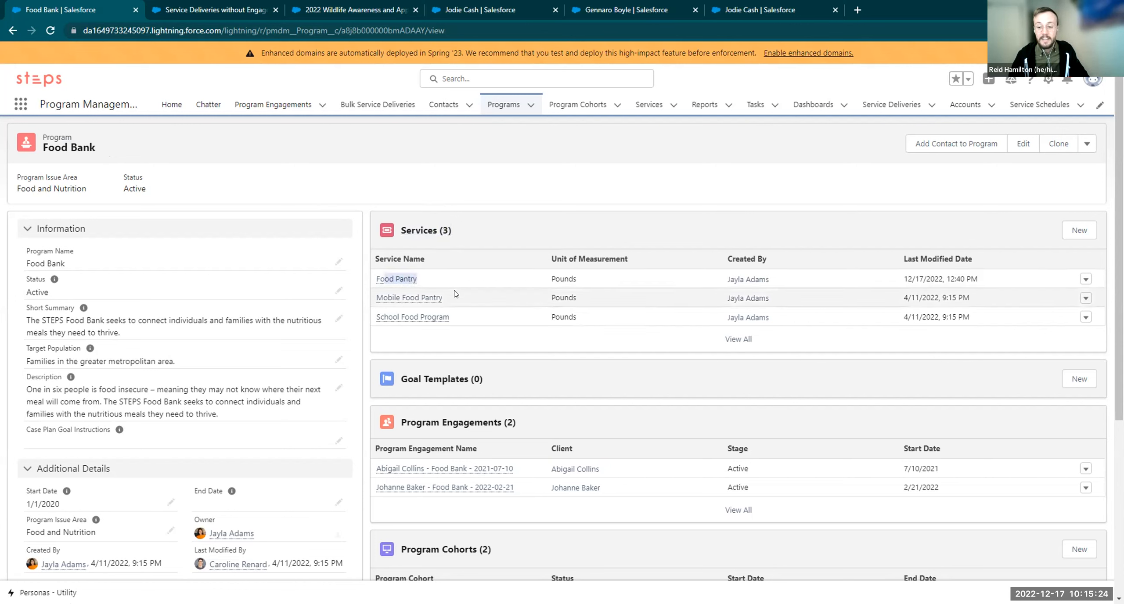
mouse_move(414, 313)
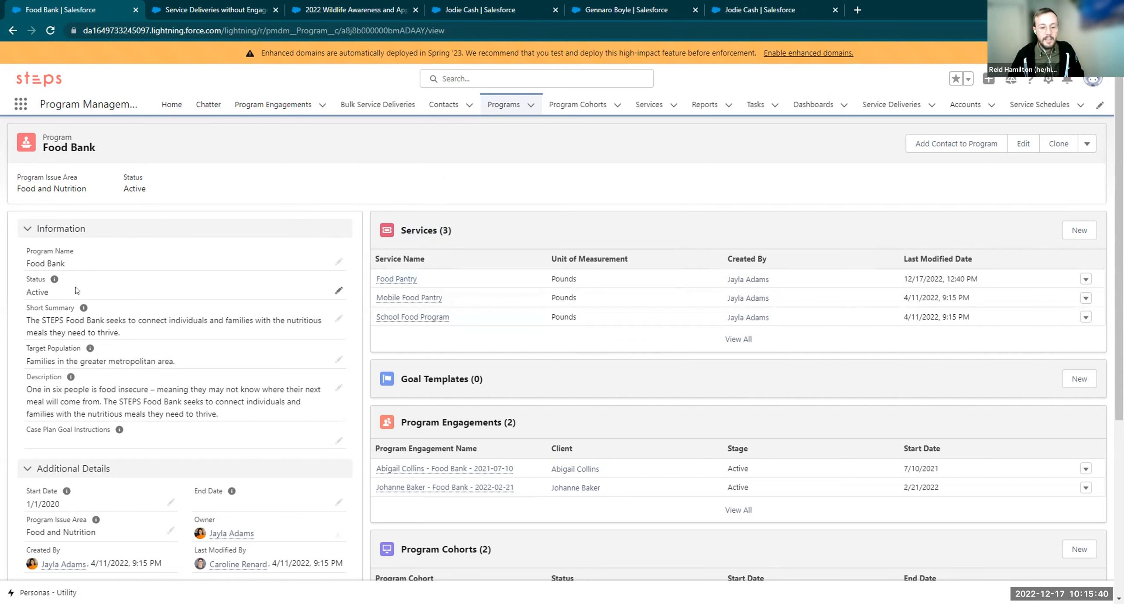
drag(65, 296, 118, 331)
click(112, 325)
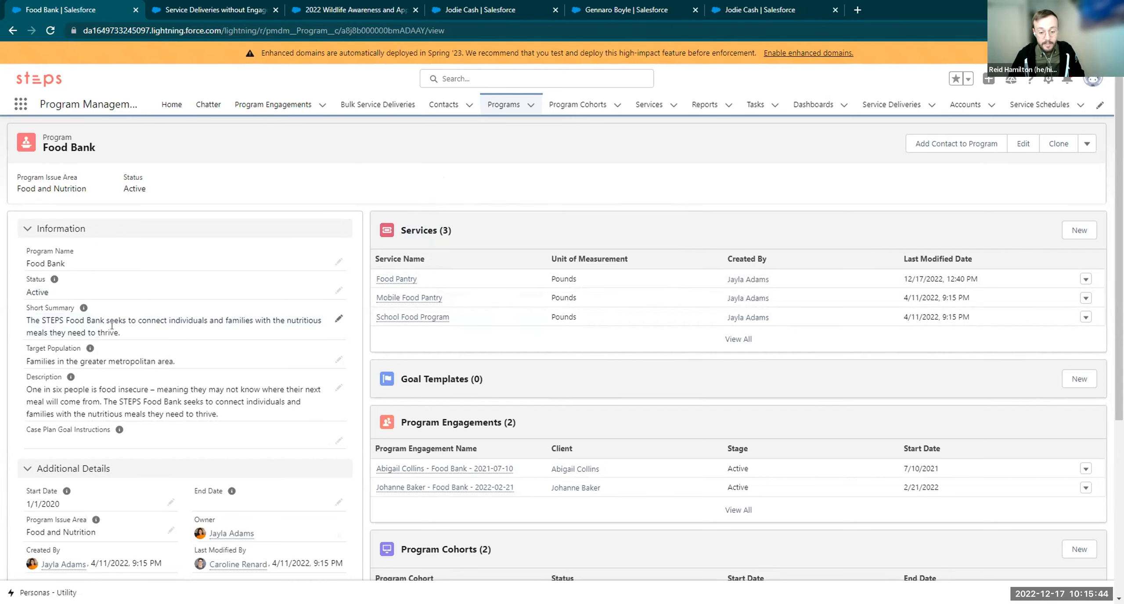
drag(176, 362, 125, 393)
click(192, 405)
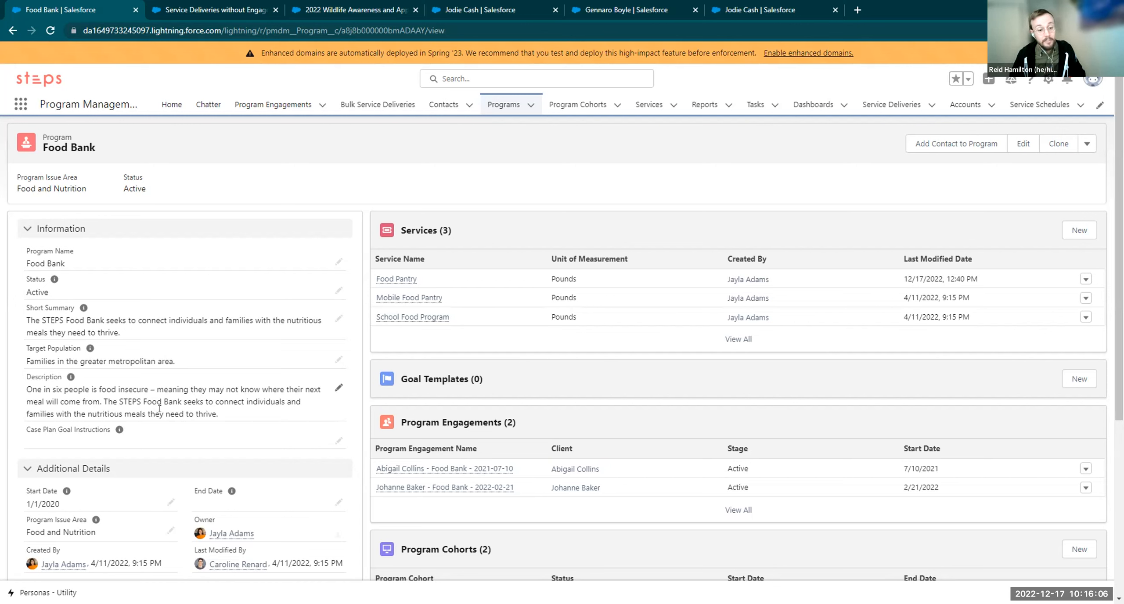
double_click(554, 279)
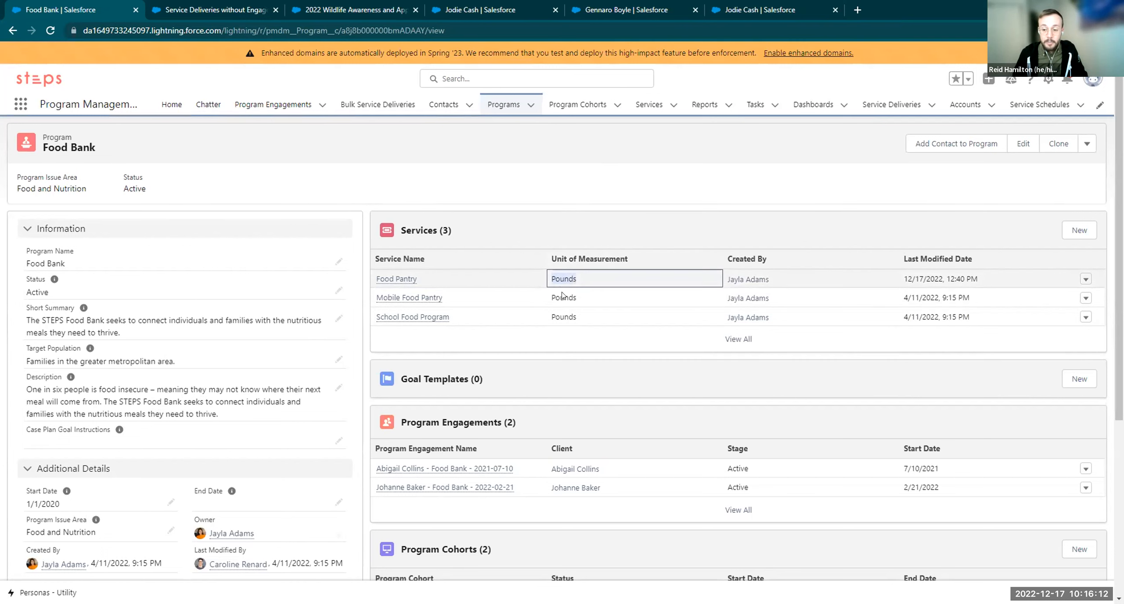
click(463, 221)
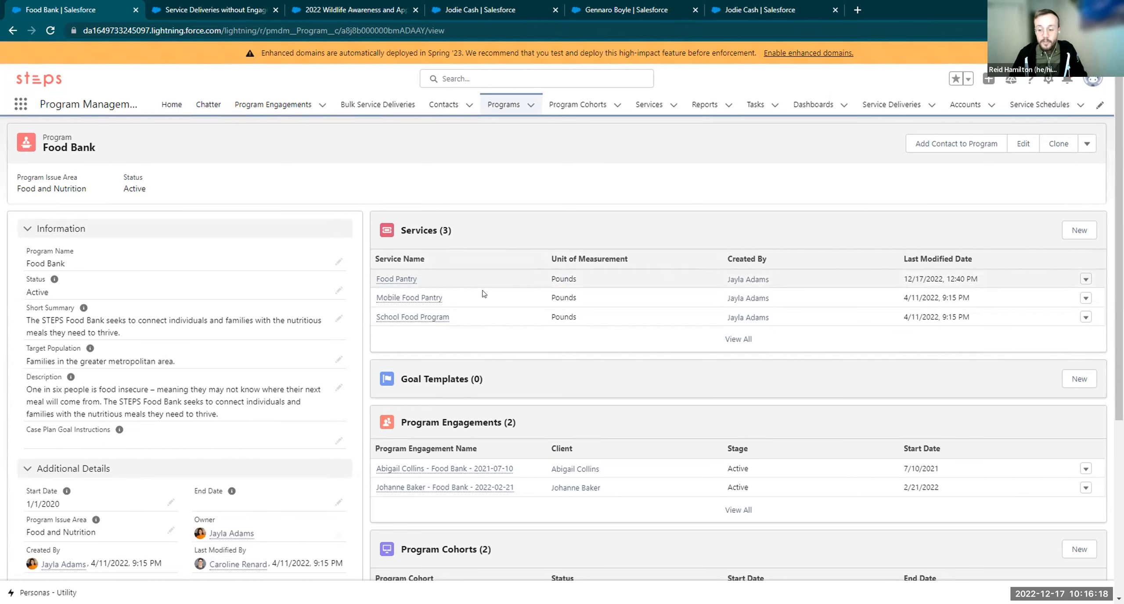
drag(592, 281, 553, 285)
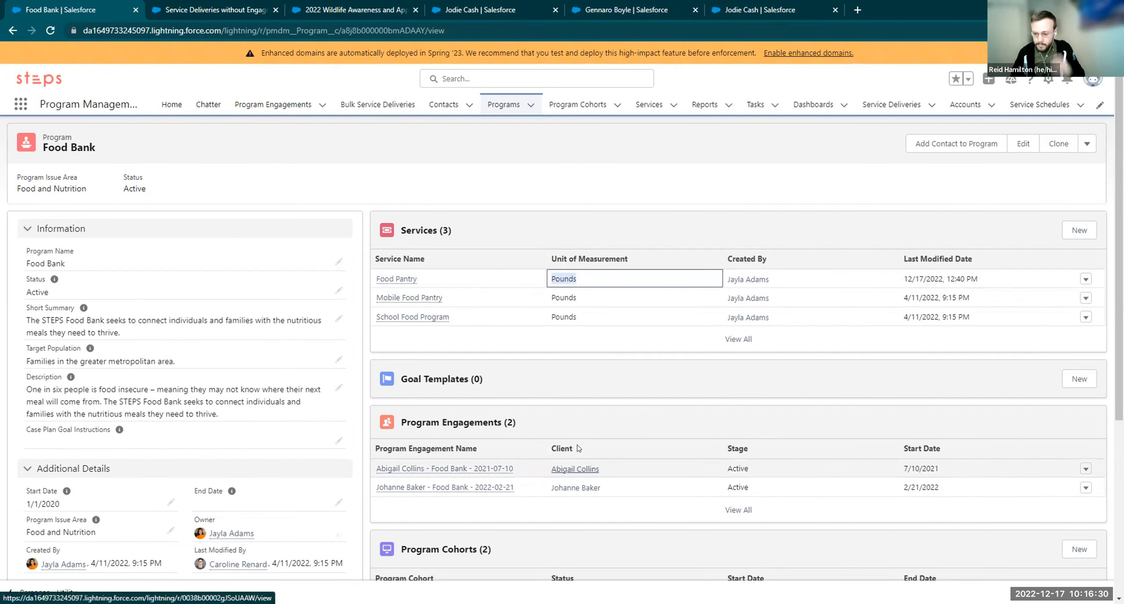
click(596, 393)
scroll(582, 384, down, 1)
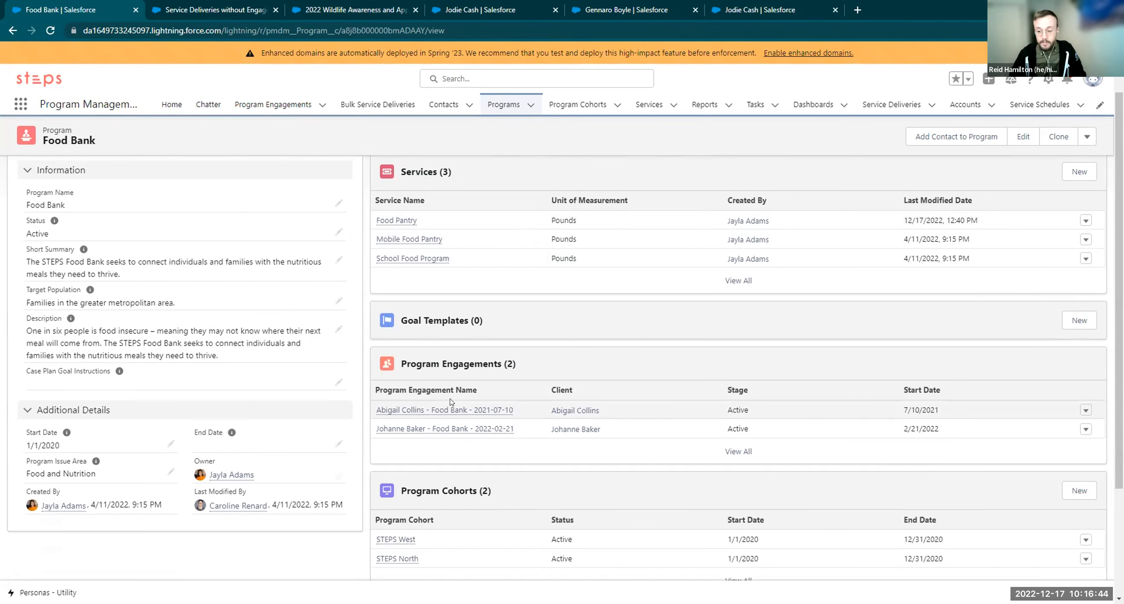
mouse_move(443, 408)
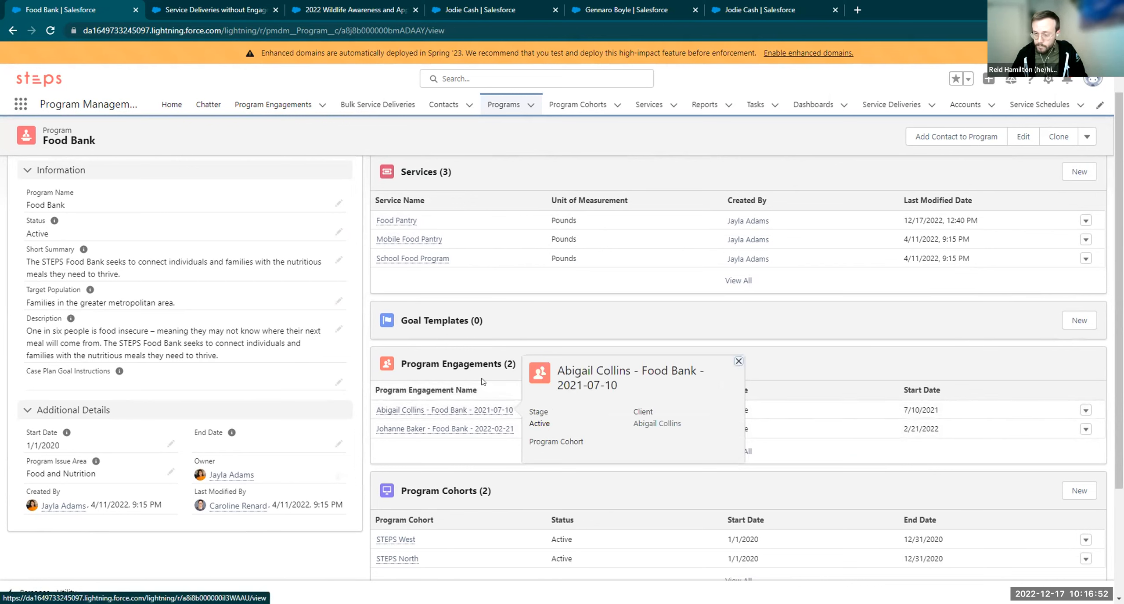
scroll(457, 439, down, 1)
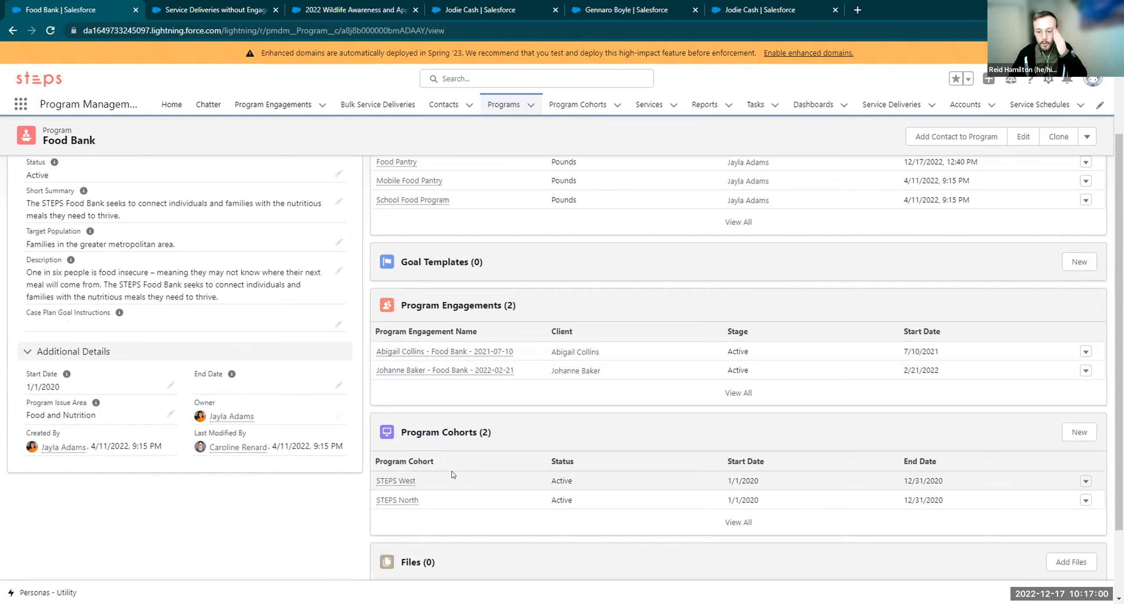
mouse_move(400, 494)
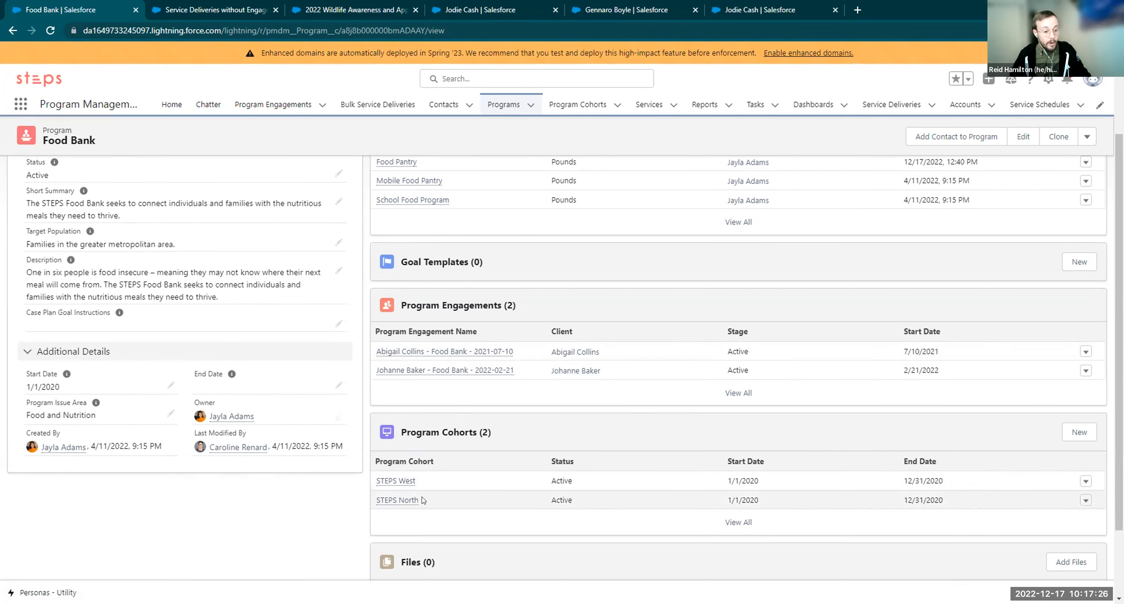
scroll(272, 472, up, 1)
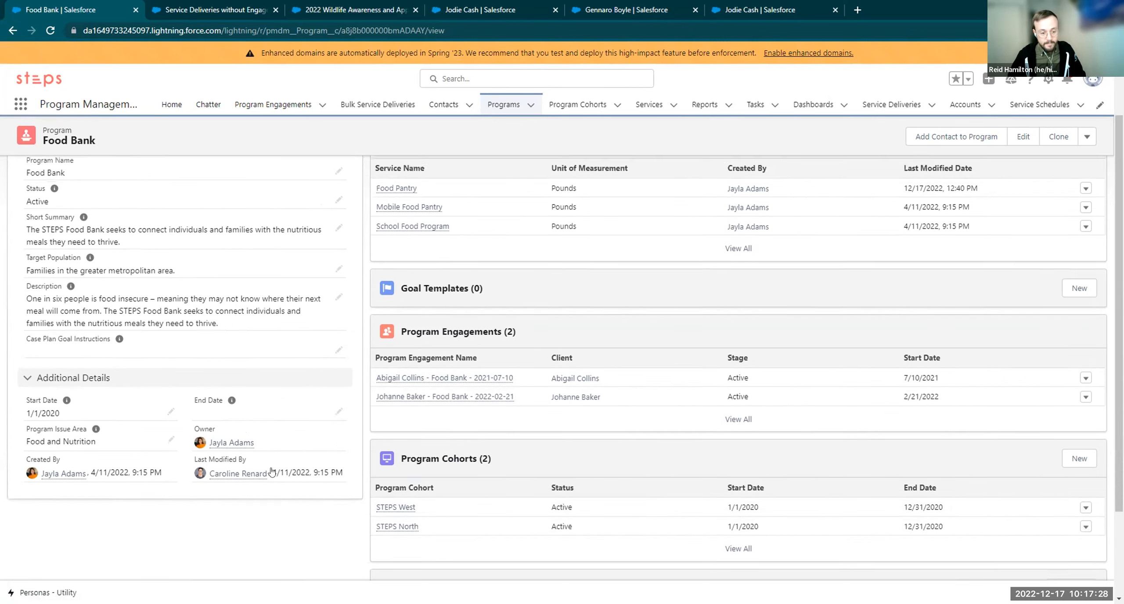
scroll(272, 472, up, 3)
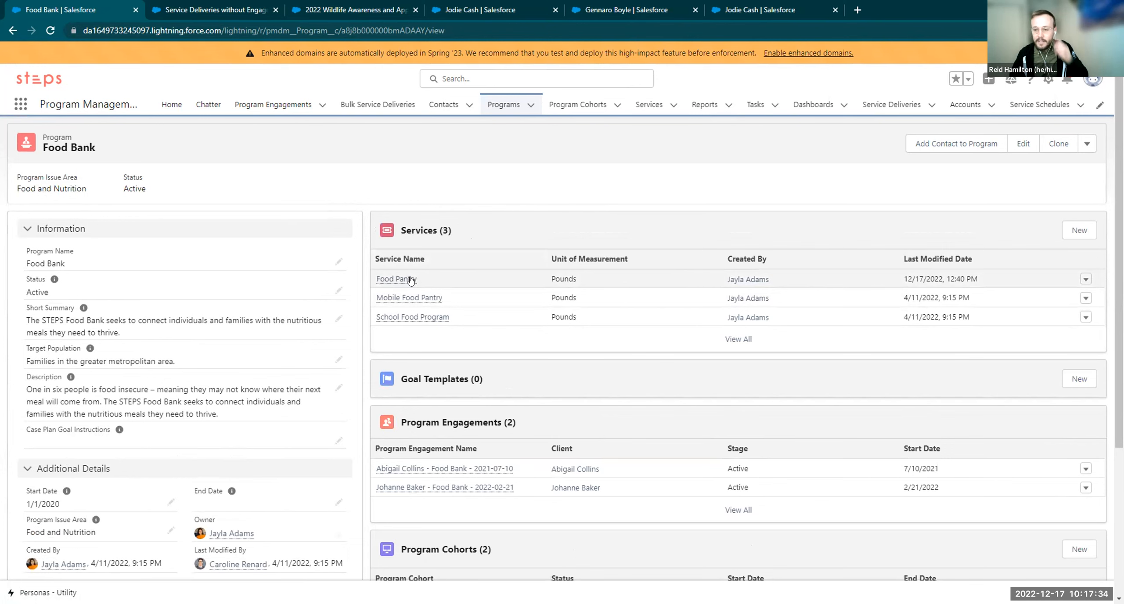
mouse_move(411, 280)
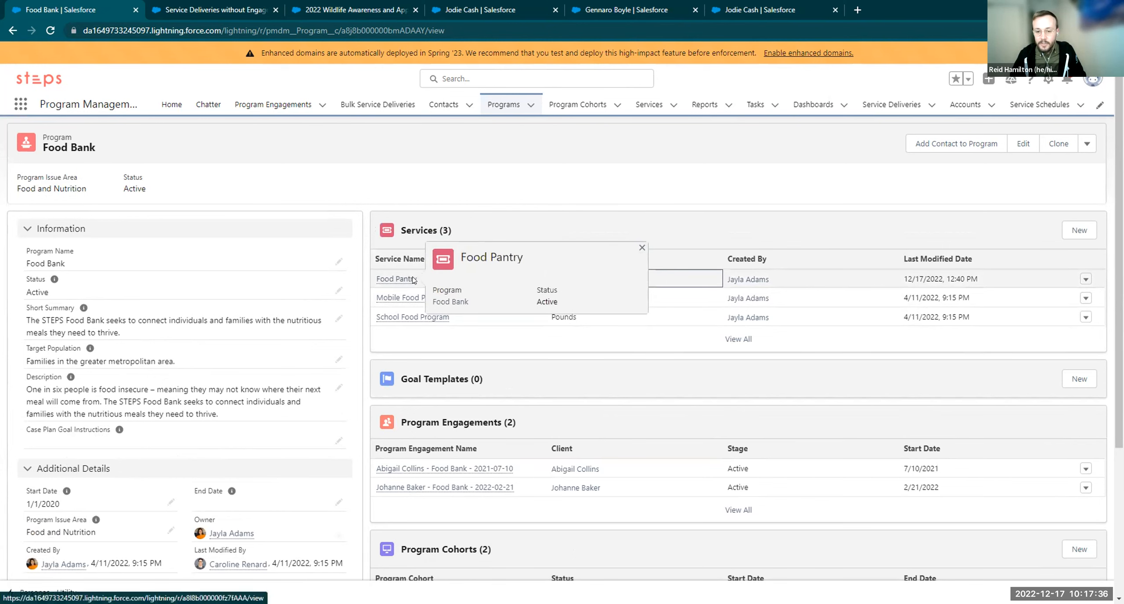
Open the Food Pantry service and review its whole-family twice-monthly description and Pounds unit
click(410, 280)
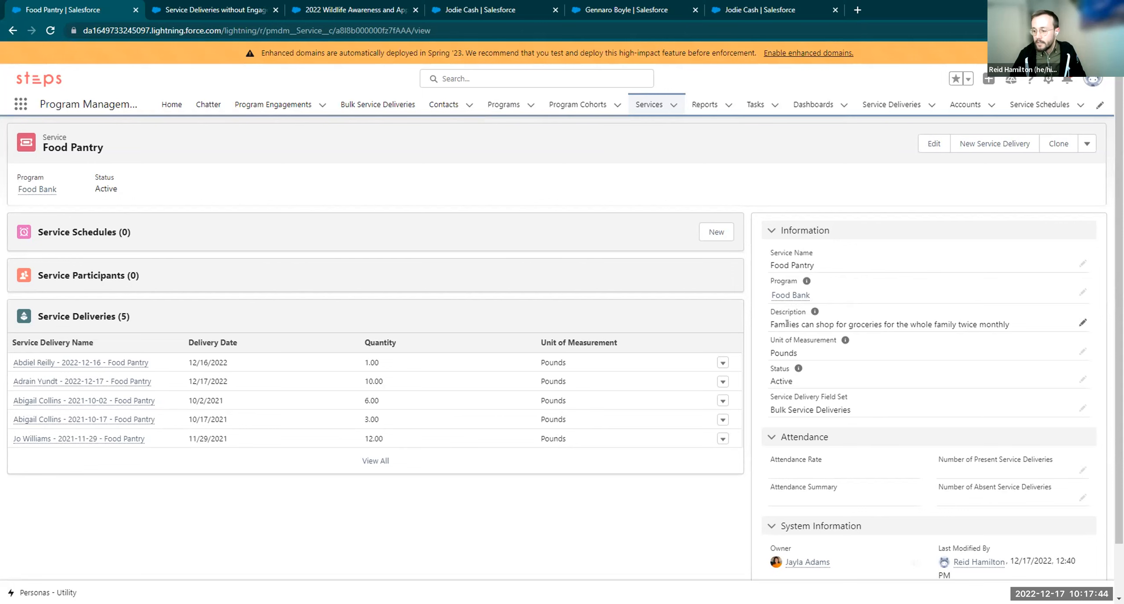
drag(770, 325, 986, 326)
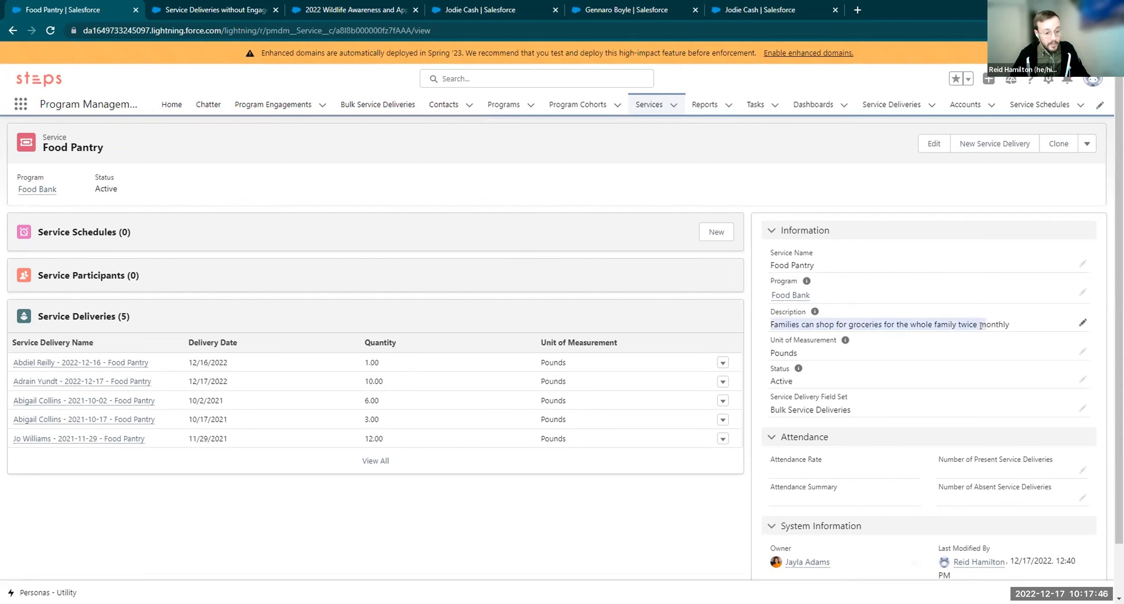
click(975, 334)
drag(893, 325, 1005, 316)
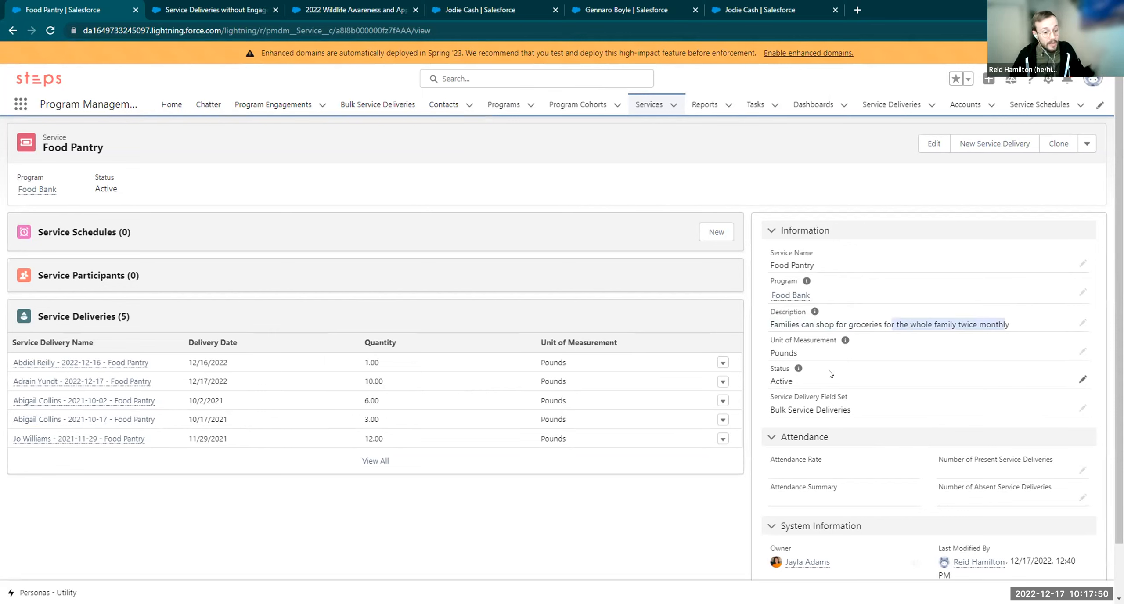
drag(810, 359, 771, 352)
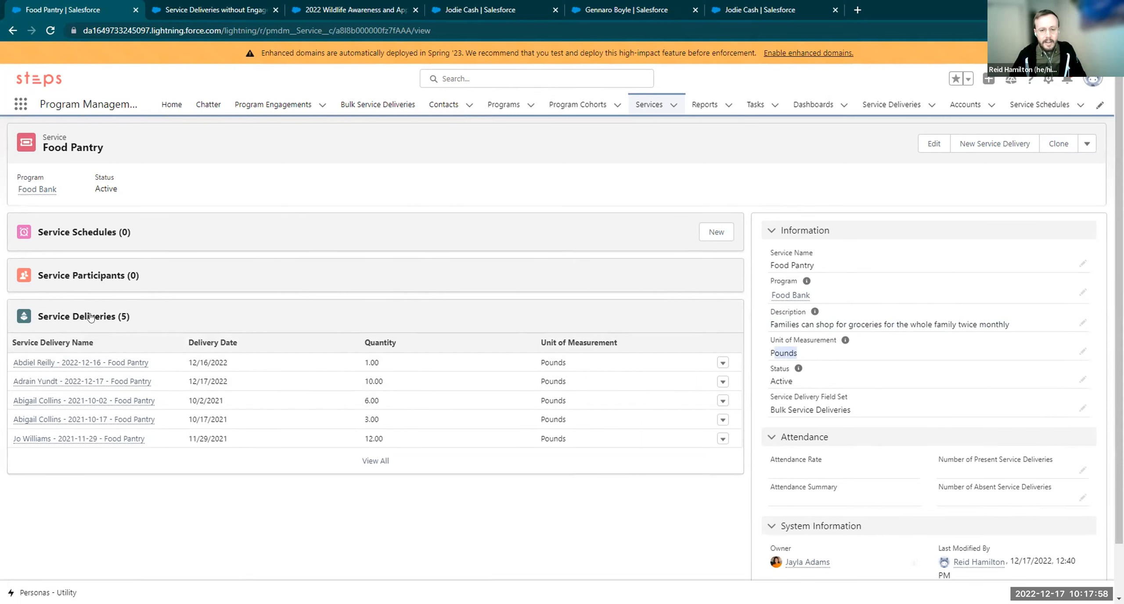
click(145, 323)
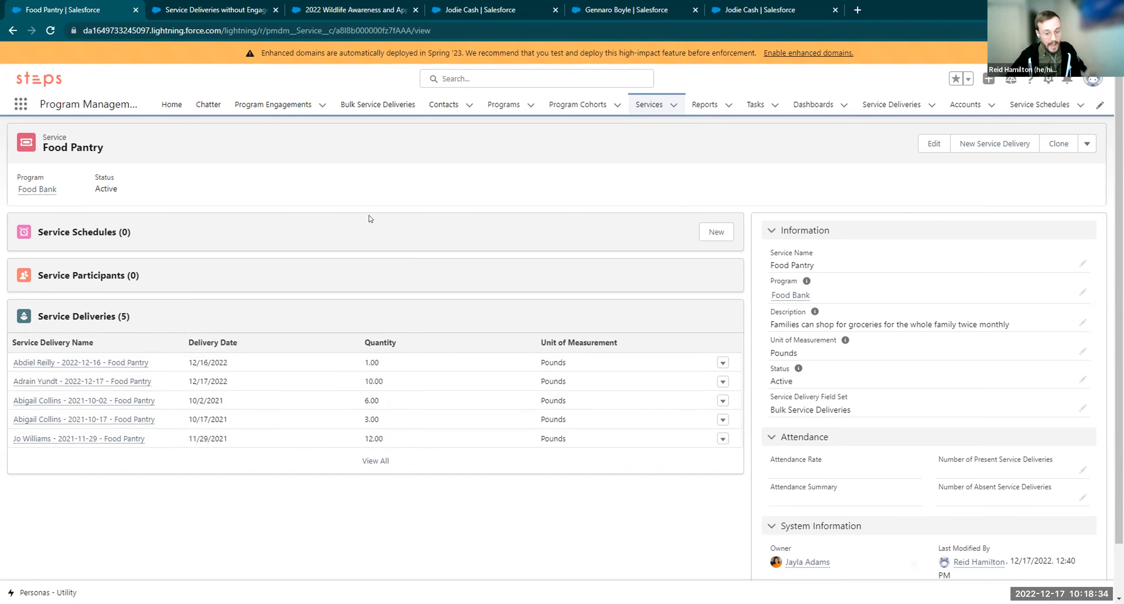
Start a new Food Pantry service delivery and pick the client contact by name
click(982, 144)
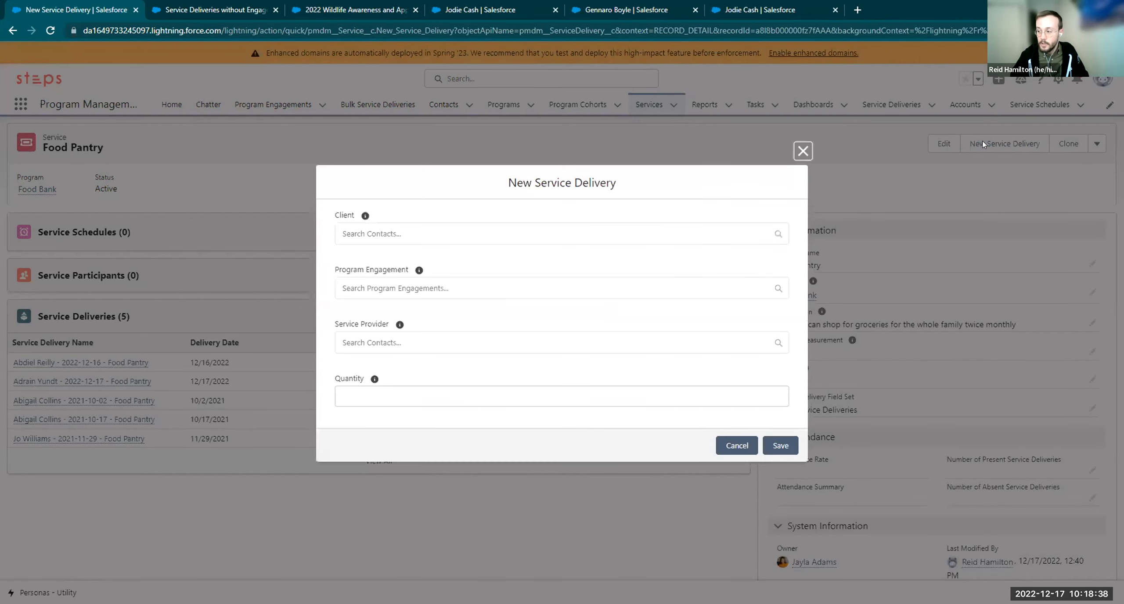
click(544, 230)
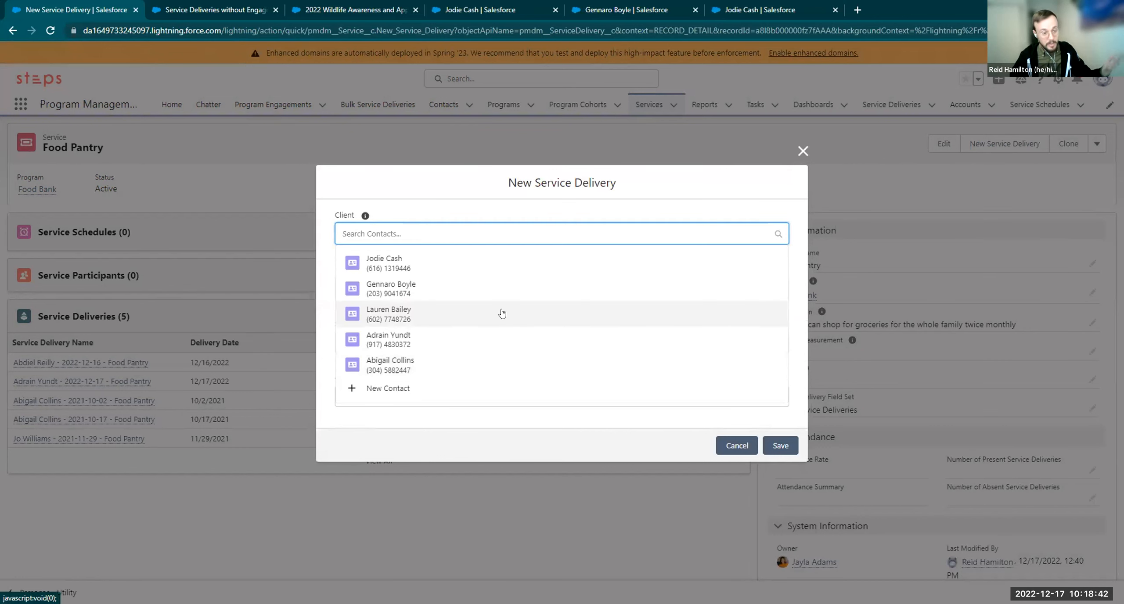
click(383, 290)
click(392, 291)
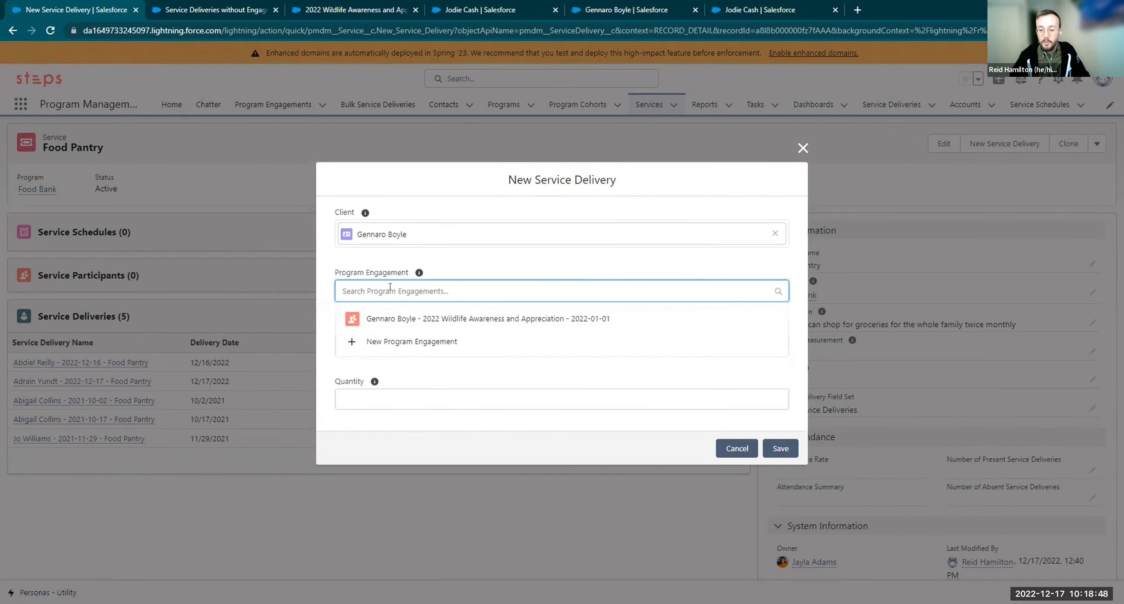
text(gennaro)
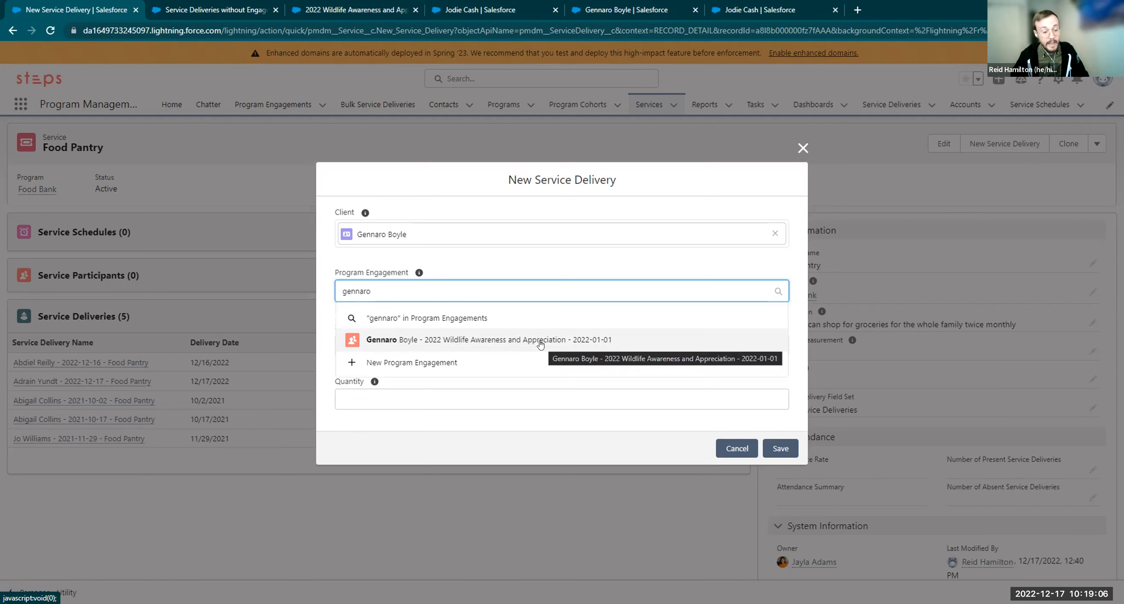
Leave Program Engagement blank, enter a quantity of 5, and save the delivery
drag(372, 291, 334, 295)
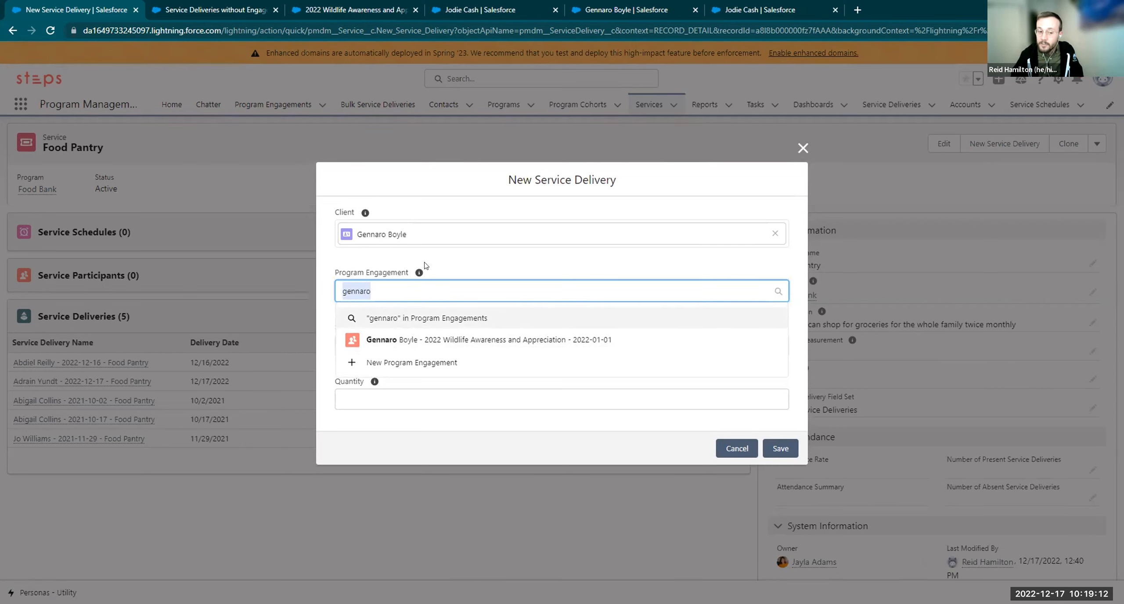
key(BackSpace)
click(462, 253)
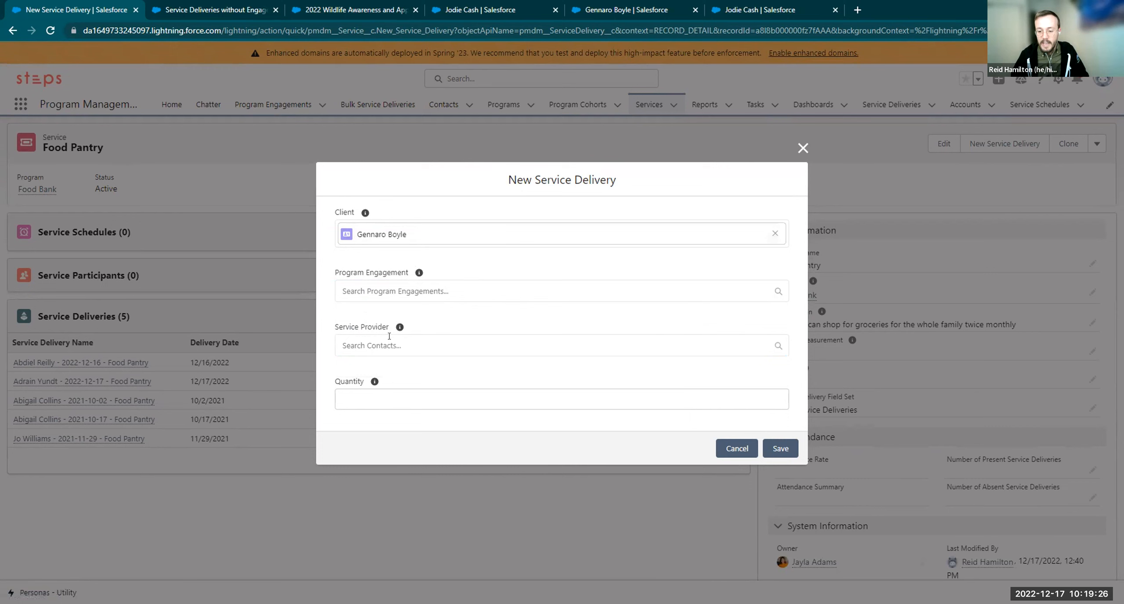
drag(338, 332, 397, 329)
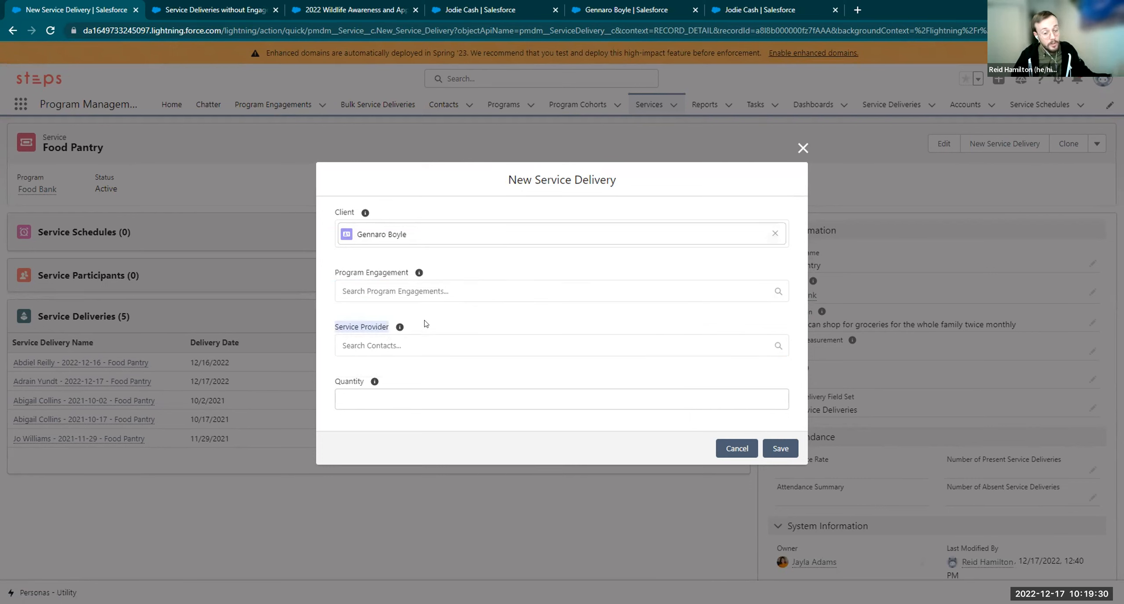
click(394, 326)
click(389, 397)
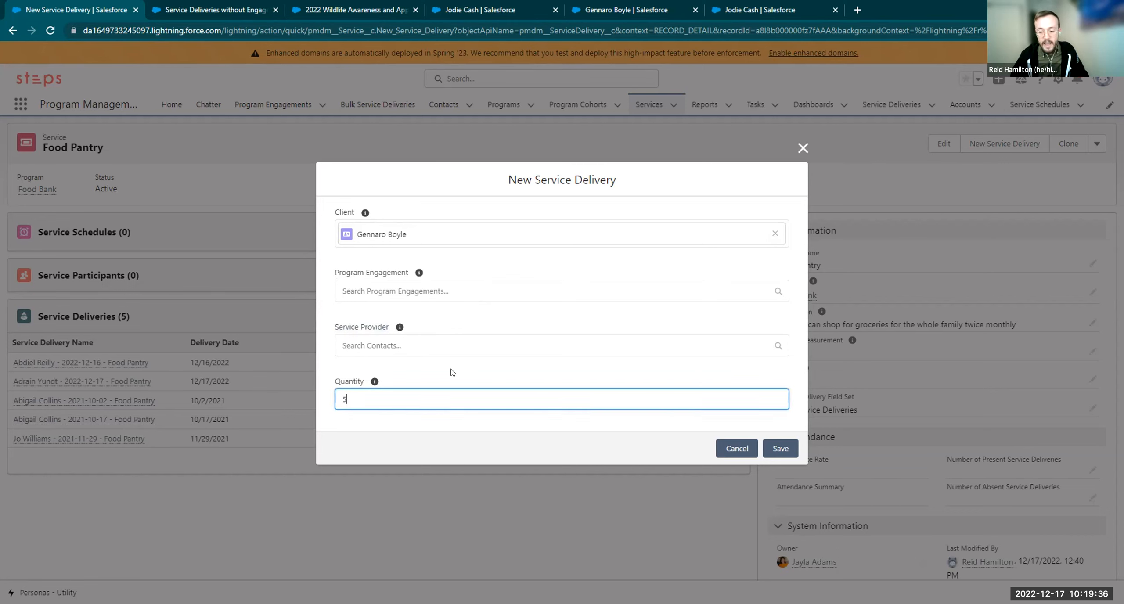
click(444, 373)
click(785, 447)
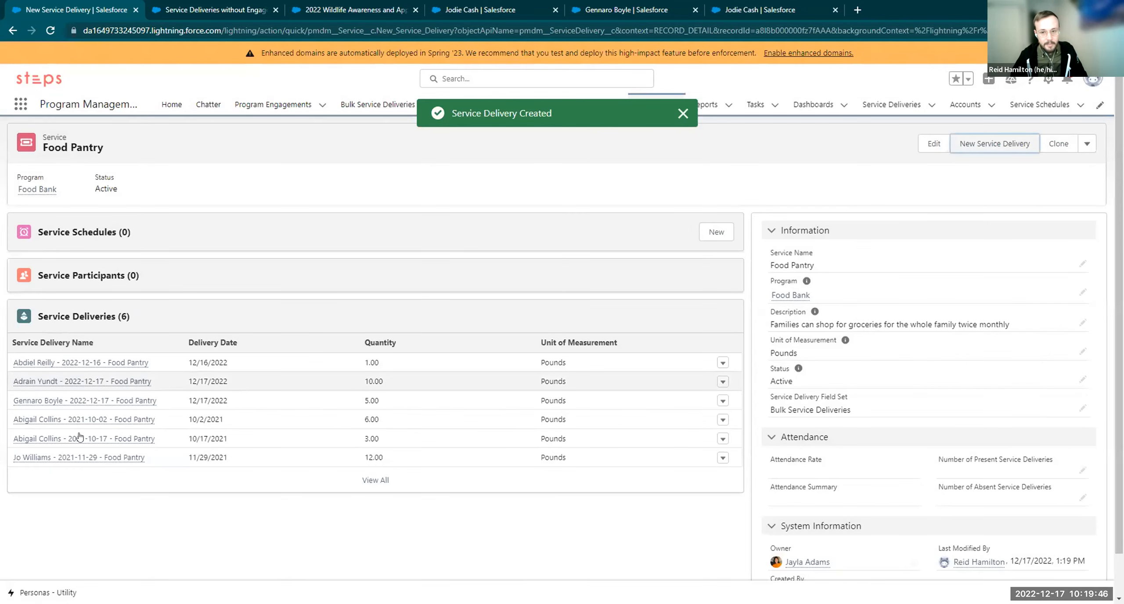
mouse_move(87, 447)
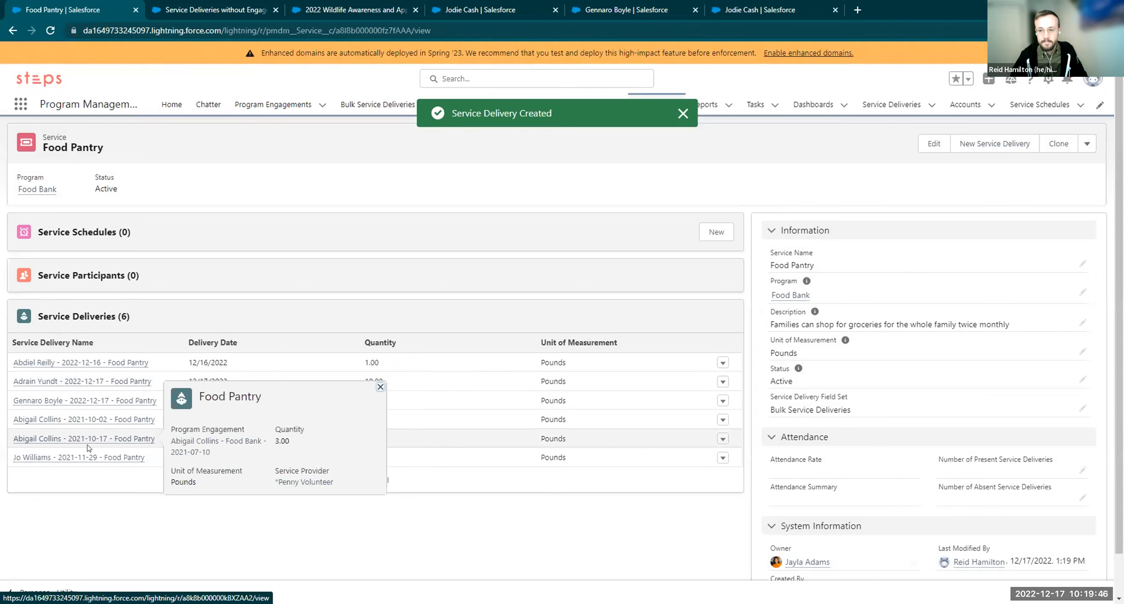
click(623, 10)
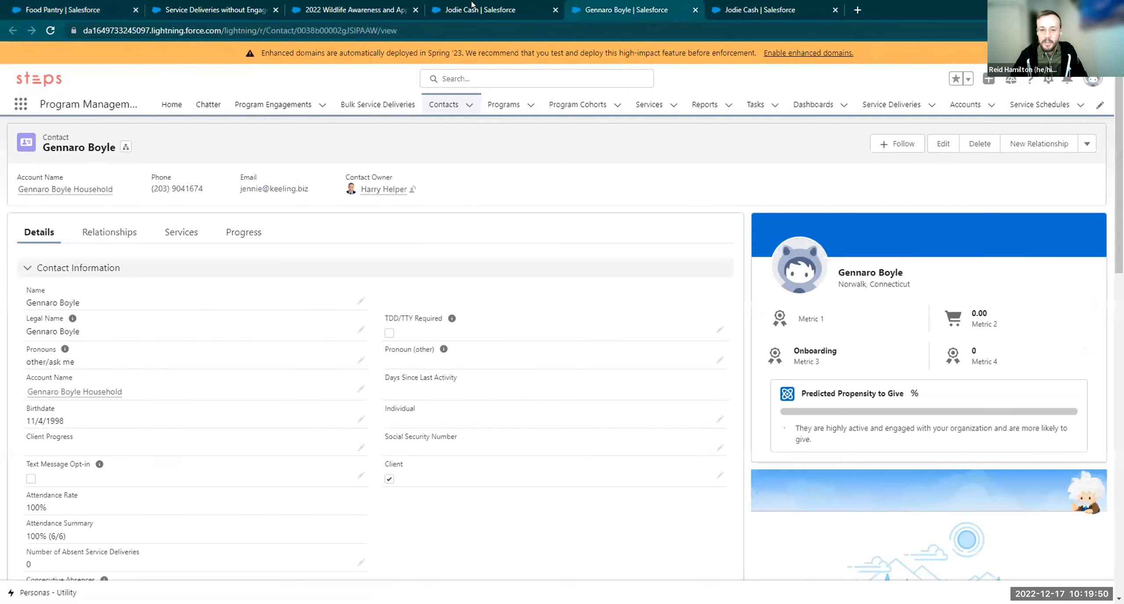
click(51, 31)
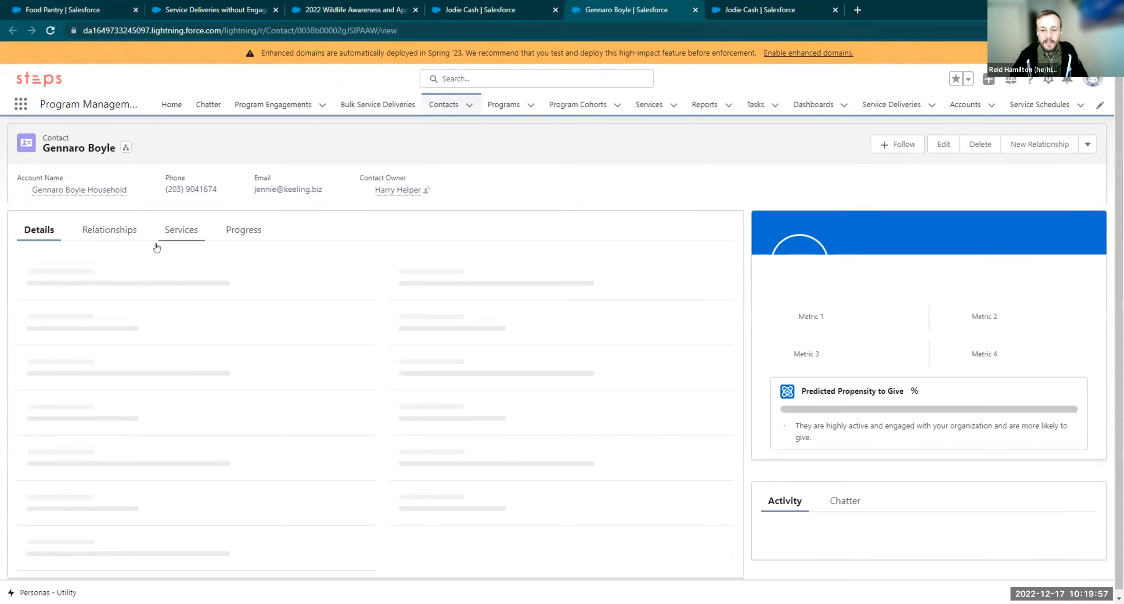
click(193, 240)
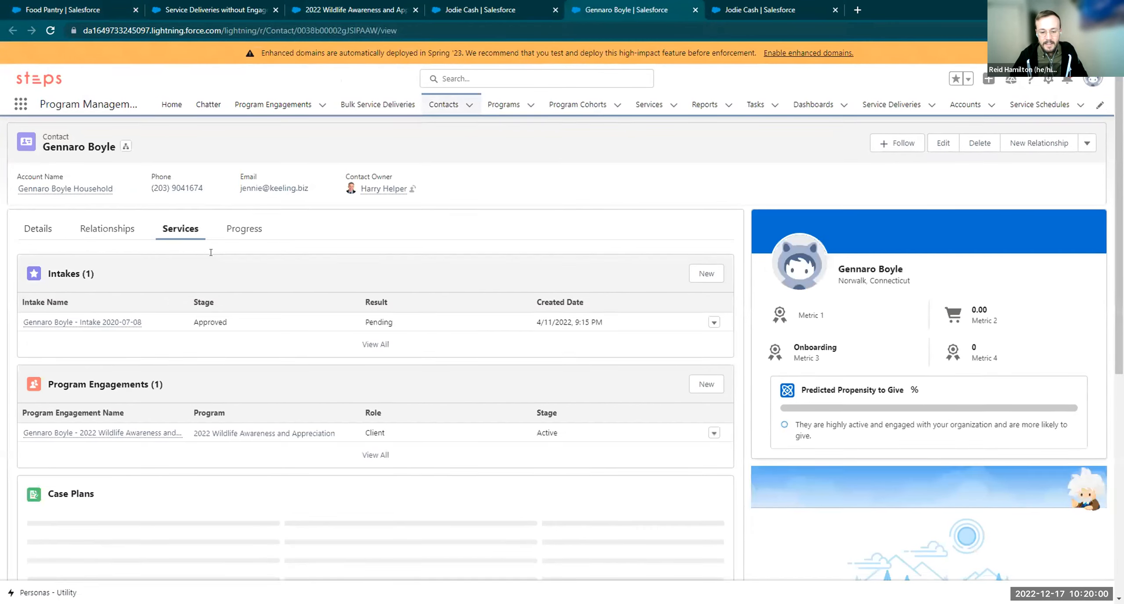
scroll(229, 279, down, 4)
scroll(228, 278, down, 3)
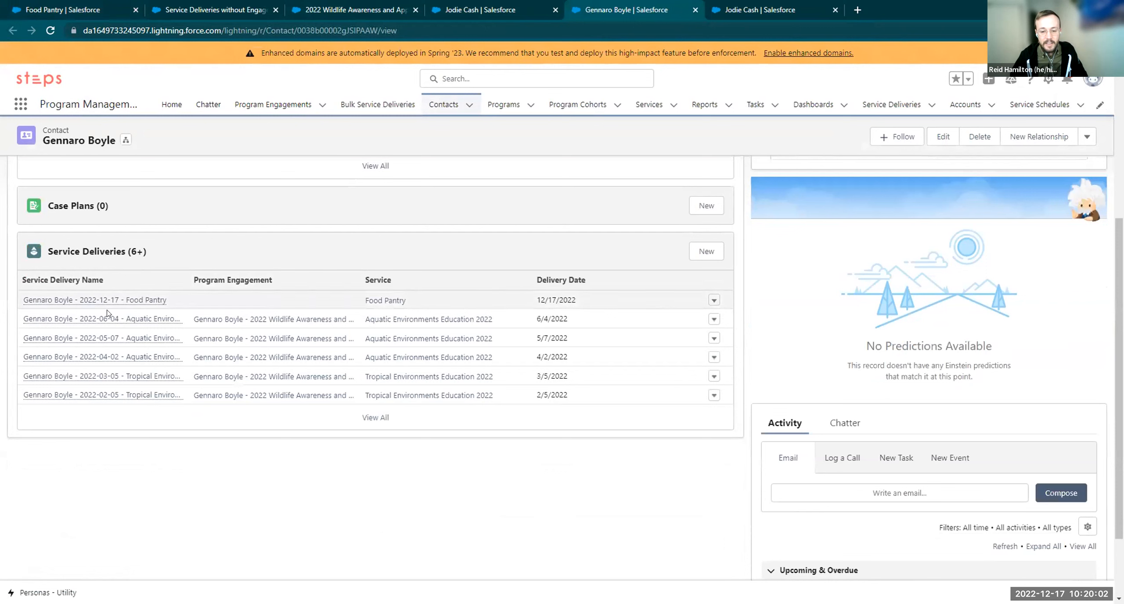
mouse_move(24, 297)
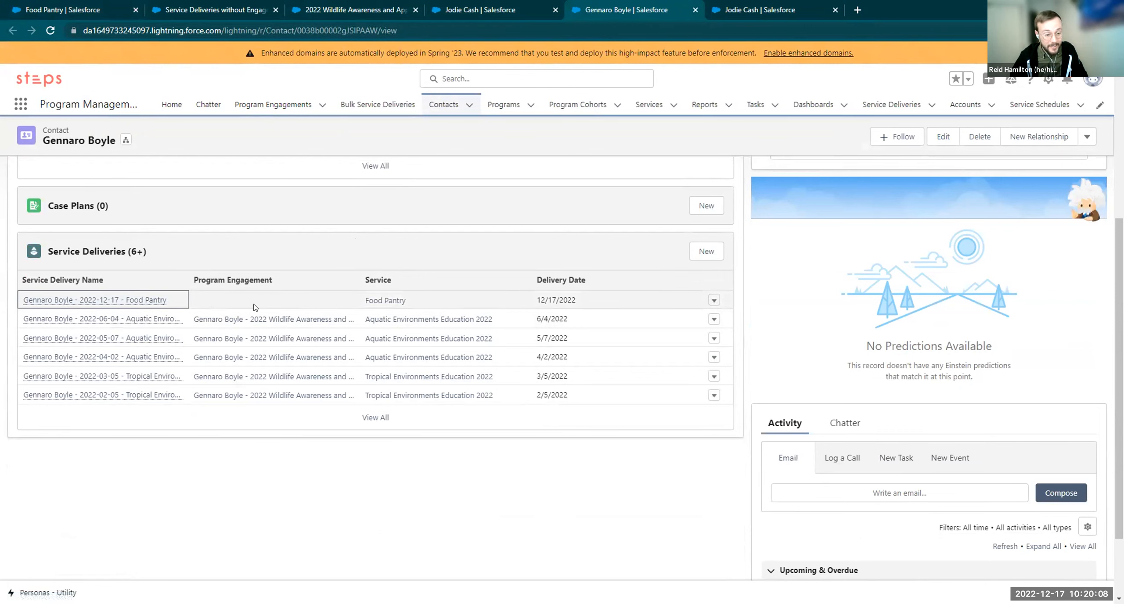
click(272, 306)
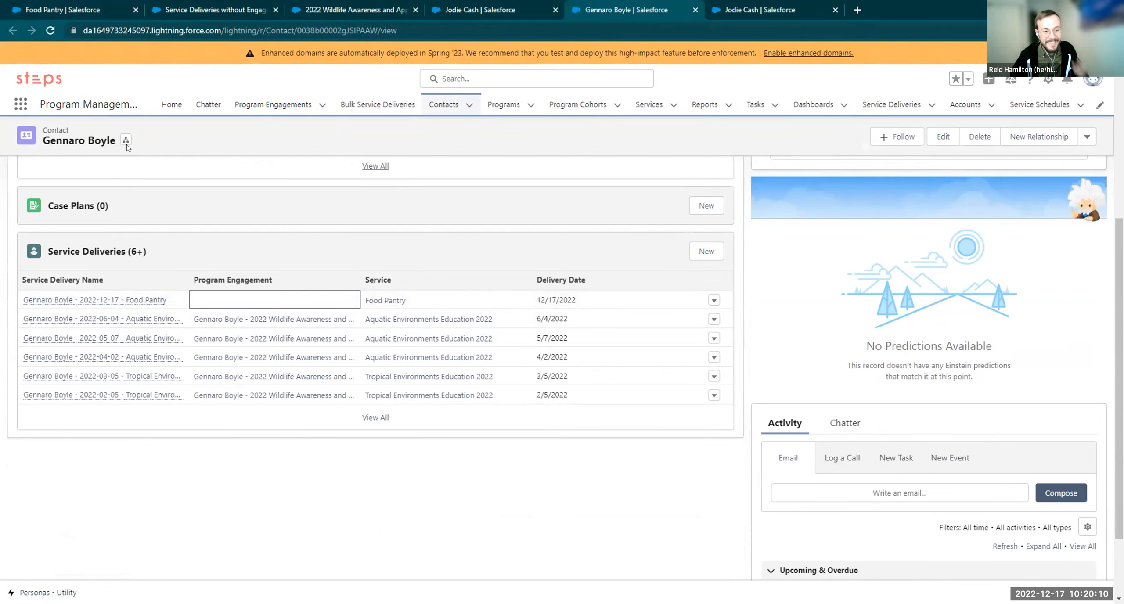
click(104, 9)
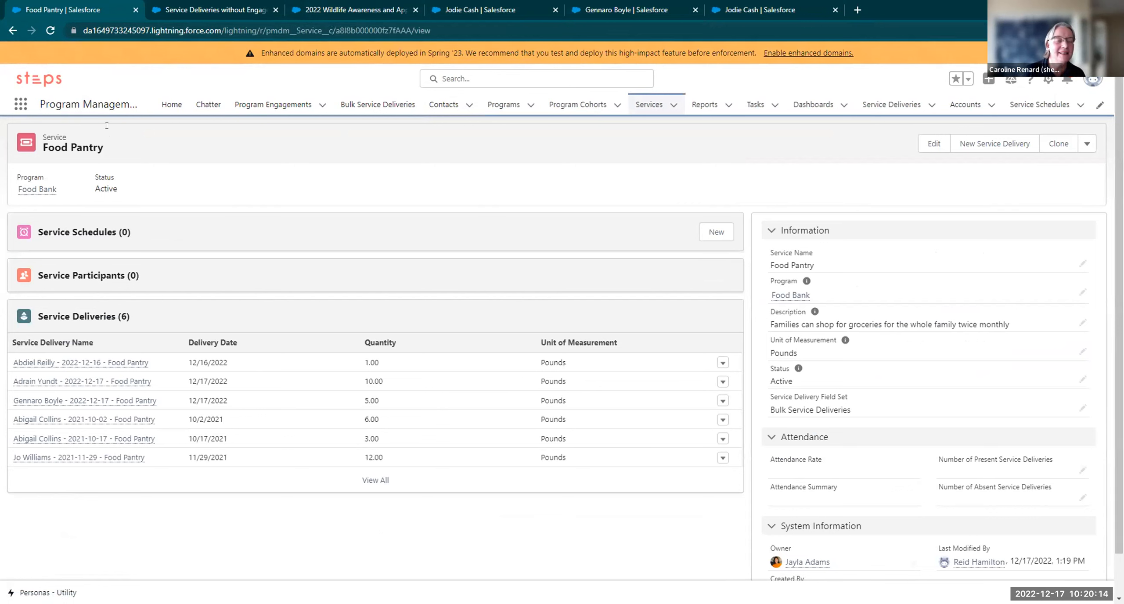
Go to the Food Bank program and open its engagement dated 2021-07-10
click(35, 189)
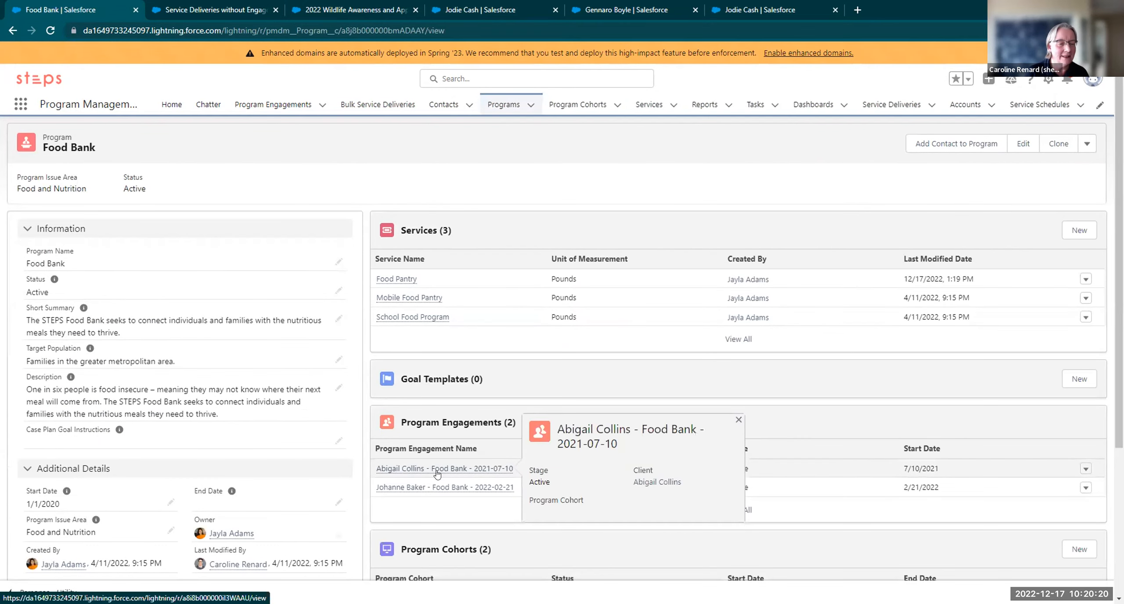
click(437, 469)
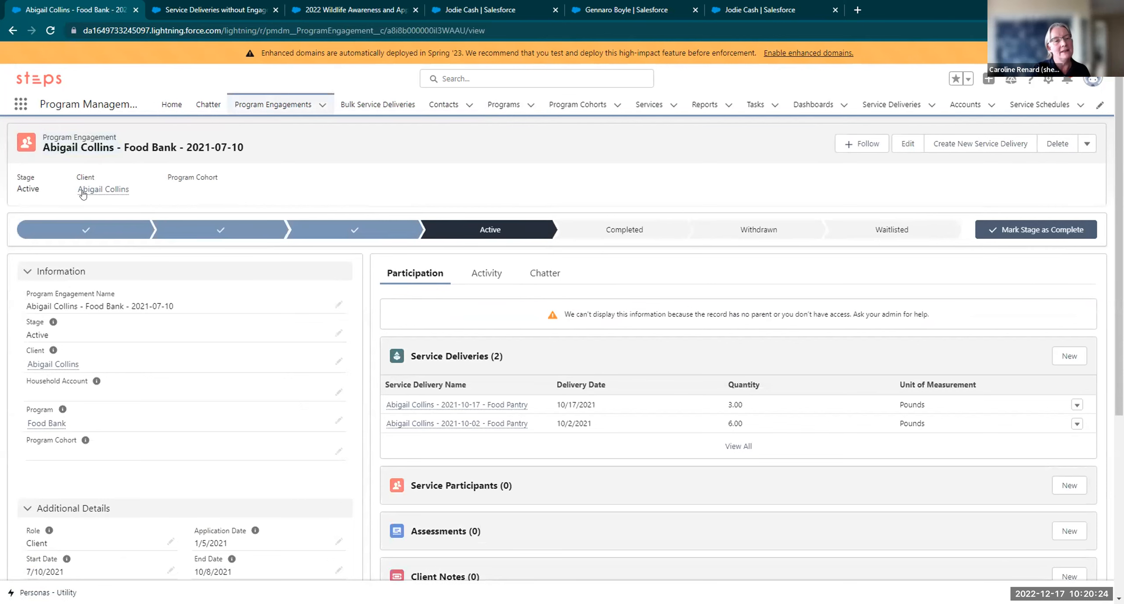
Scroll through the 2021-07-10 engagement record, then go back to the Food Bank program
scroll(443, 393, down, 1)
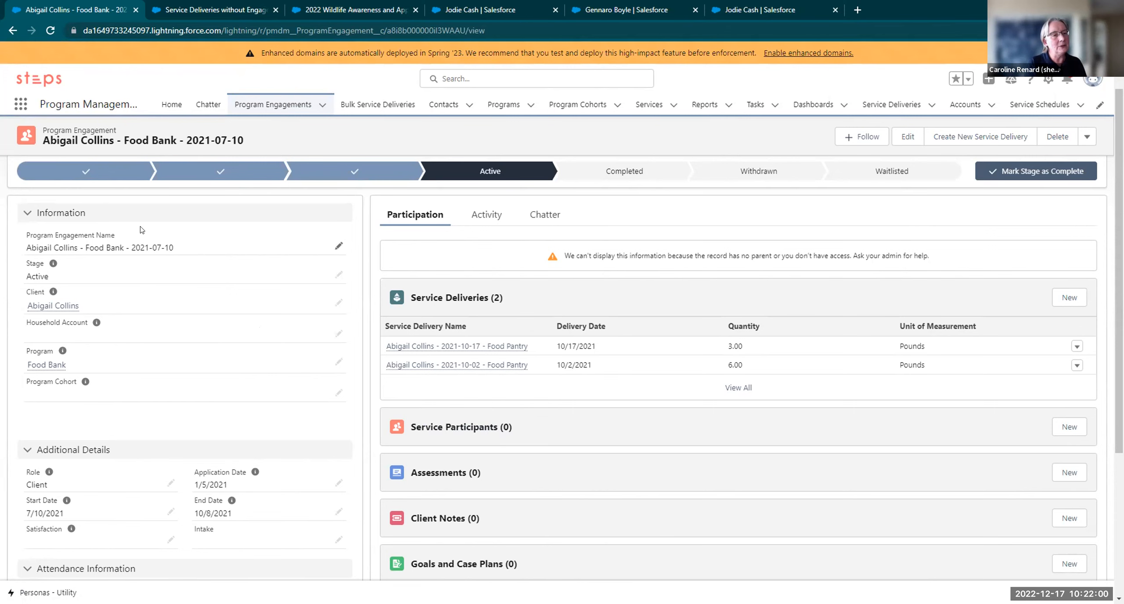
scroll(140, 230, up, 1)
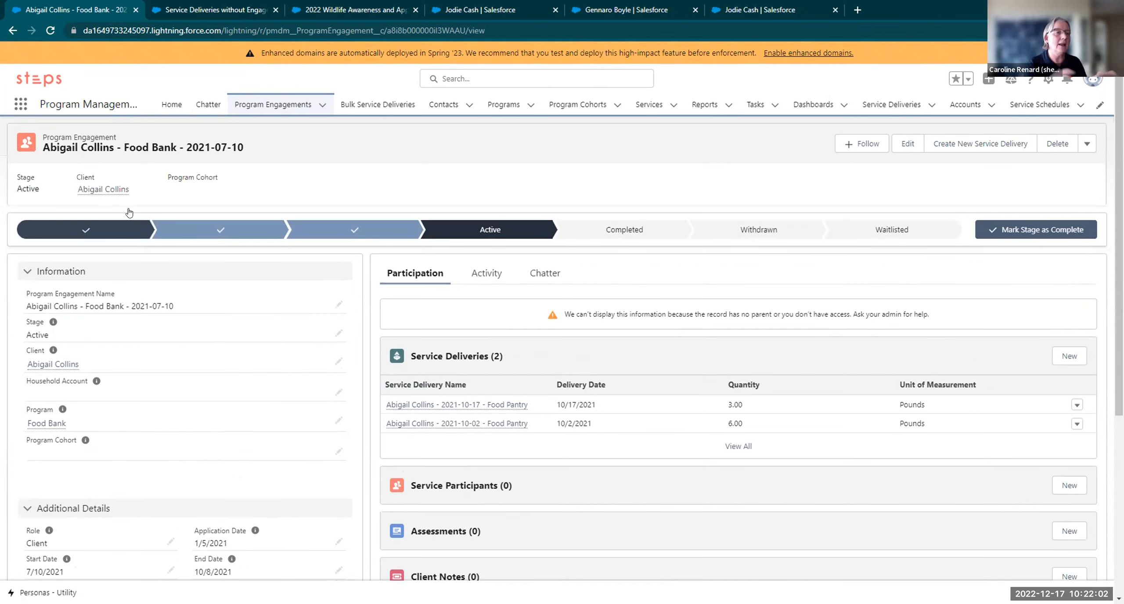
click(17, 32)
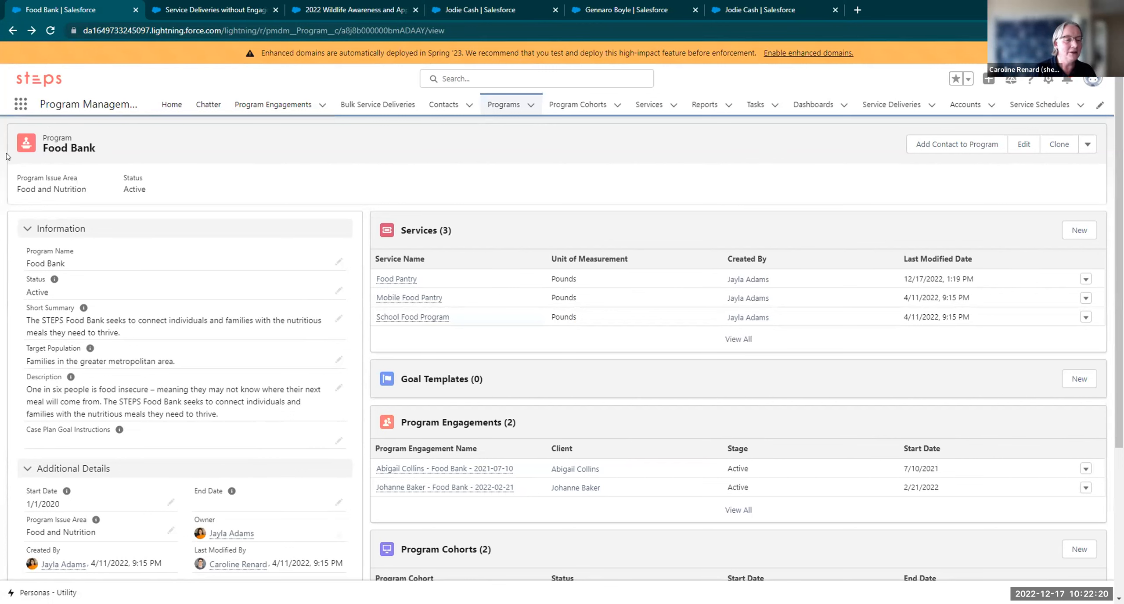
Reopen the 2021-07-10 Food Bank engagement and scroll down through its details
click(445, 468)
scroll(342, 334, down, 2)
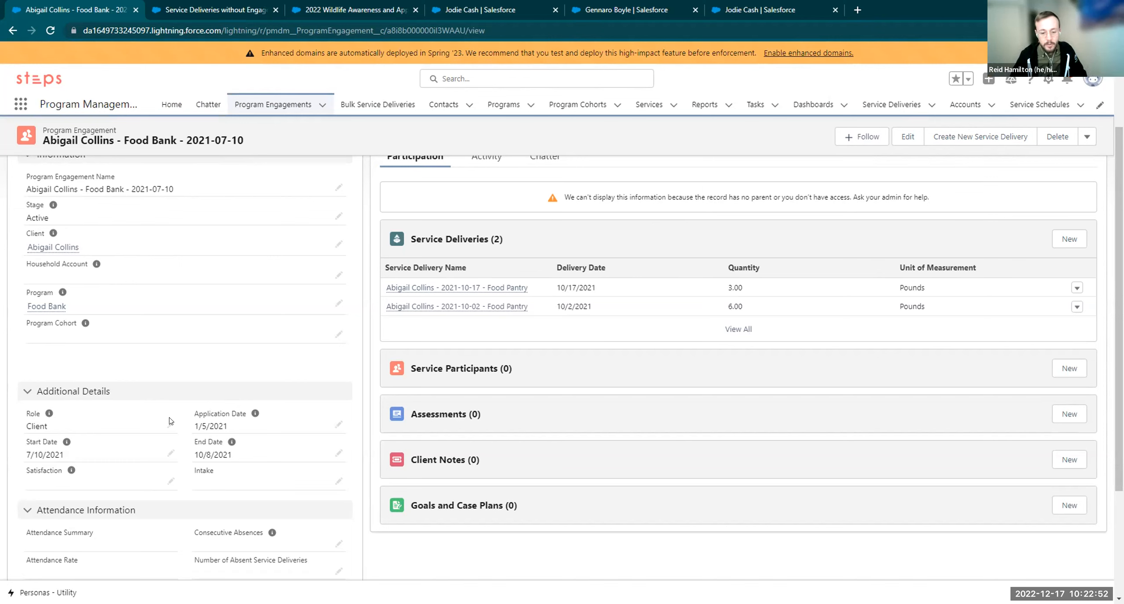
Review the engagement's 1/5/2021 application date and 10/8/2021 end date, then return to Food Bank
drag(192, 421, 236, 426)
click(237, 437)
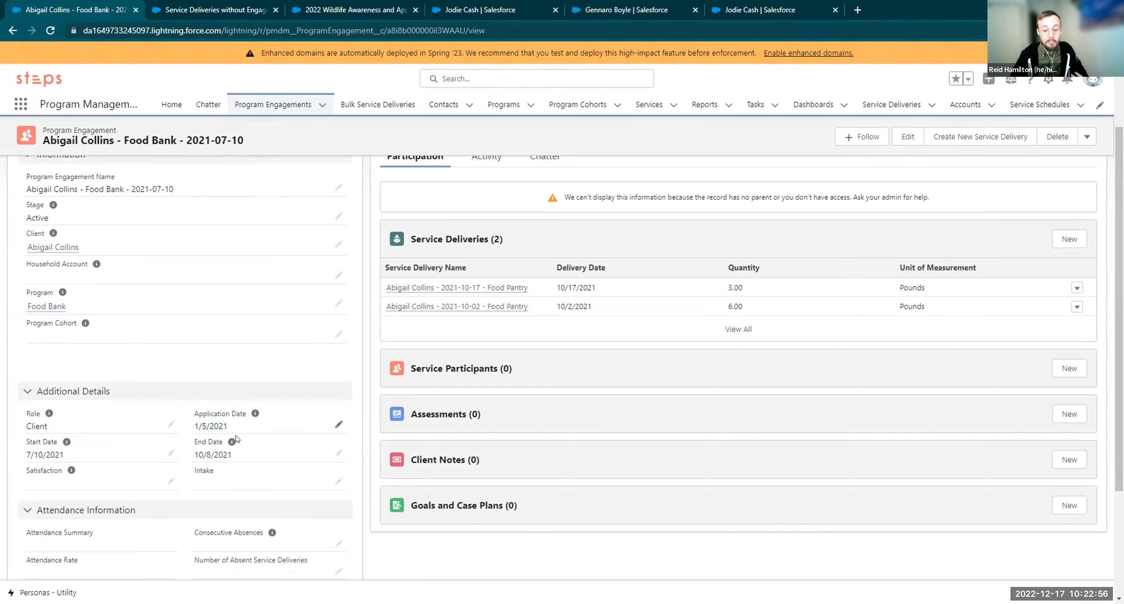
scroll(210, 308, down, 3)
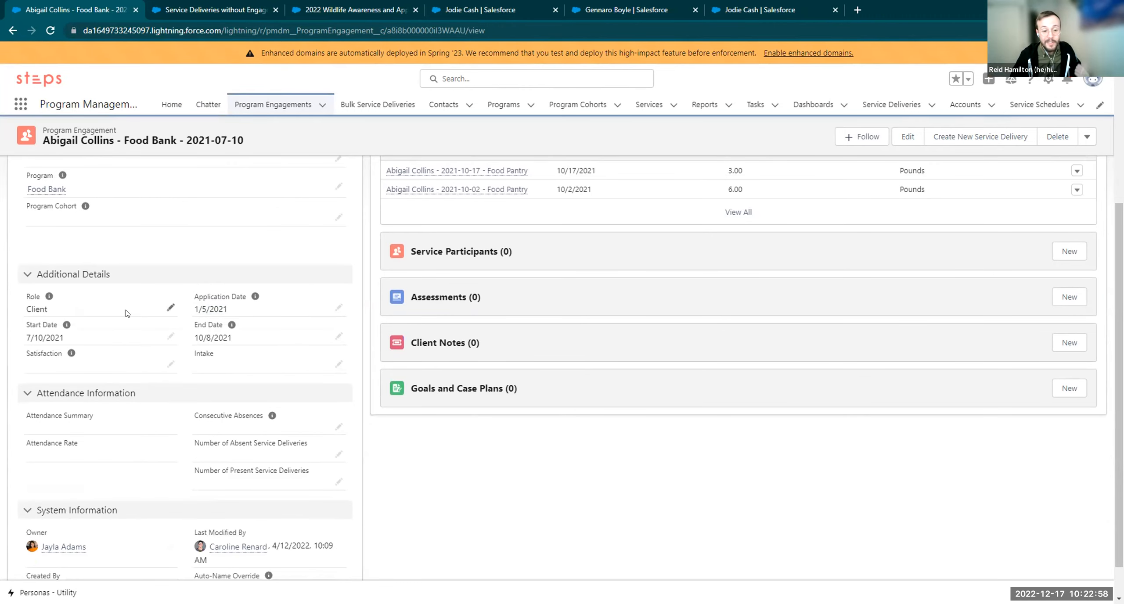
drag(25, 335, 46, 337)
drag(194, 337, 229, 336)
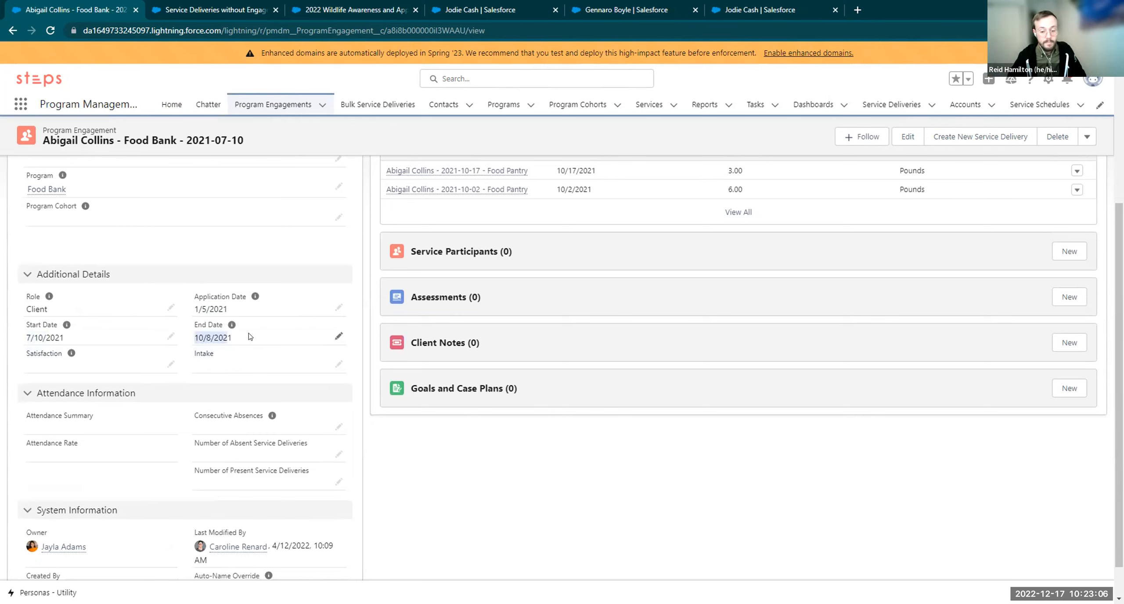
scroll(275, 401, up, 3)
scroll(276, 400, up, 3)
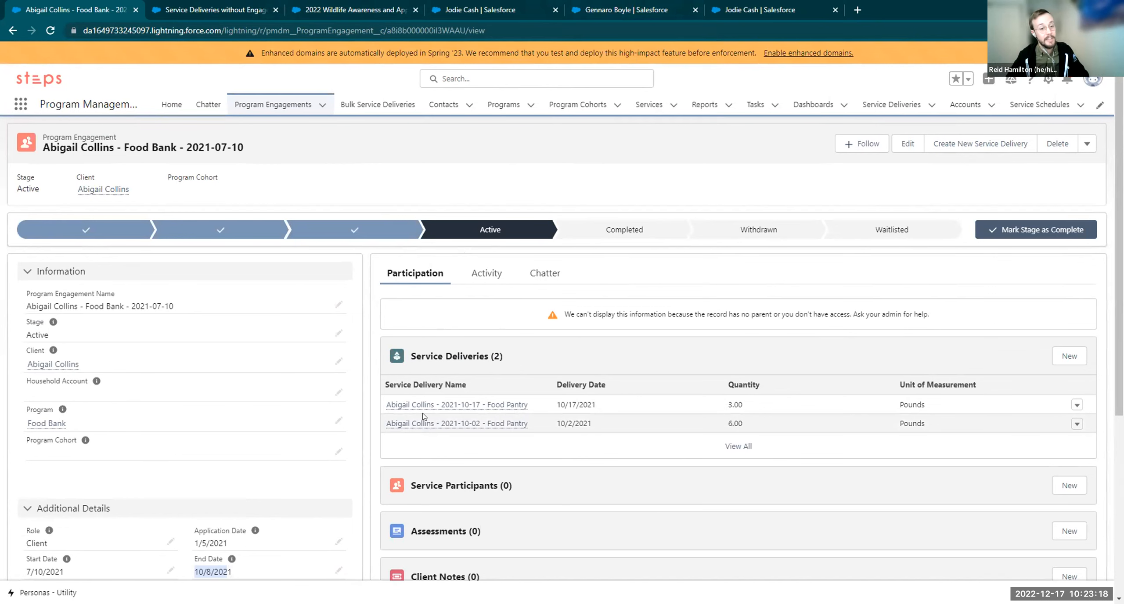
click(21, 32)
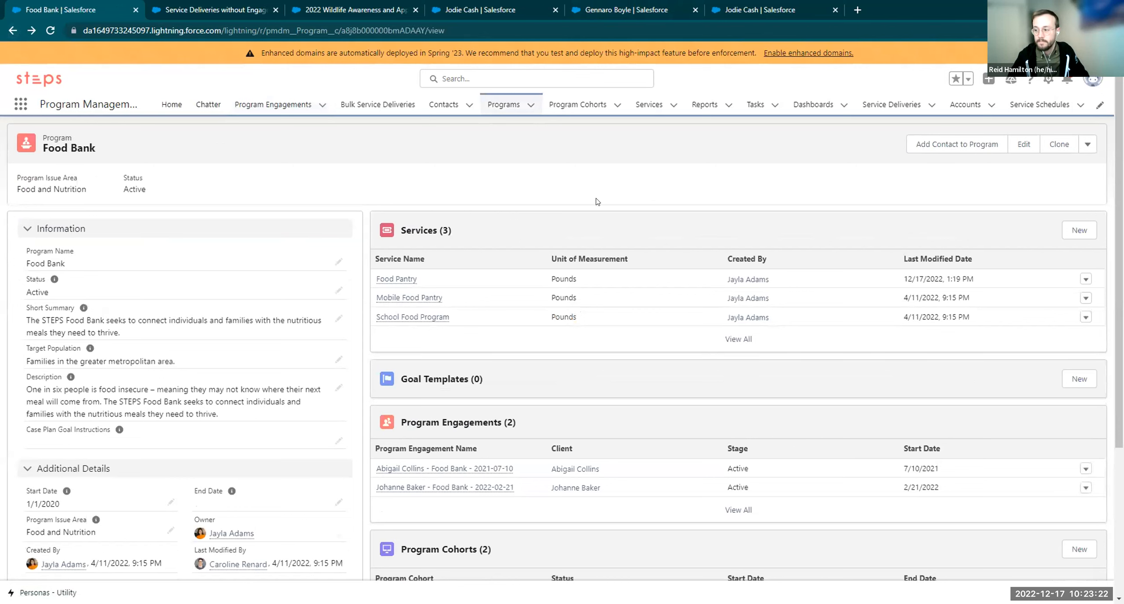
Point out the Program Issue Area header, then launch Add Contact to Program for Food Bank
drag(88, 195, 38, 139)
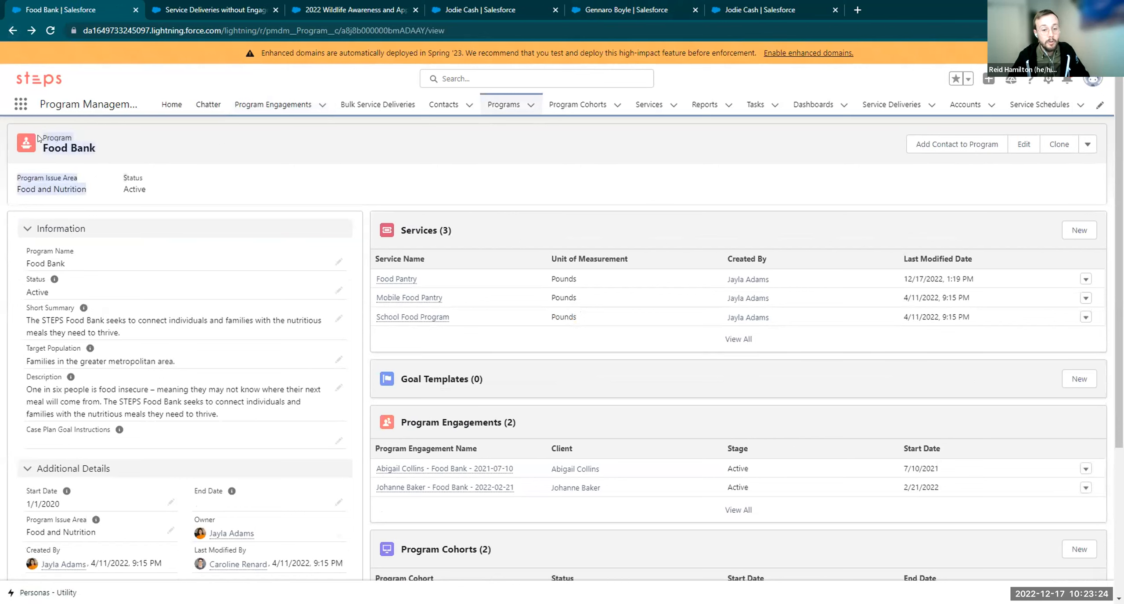
click(174, 147)
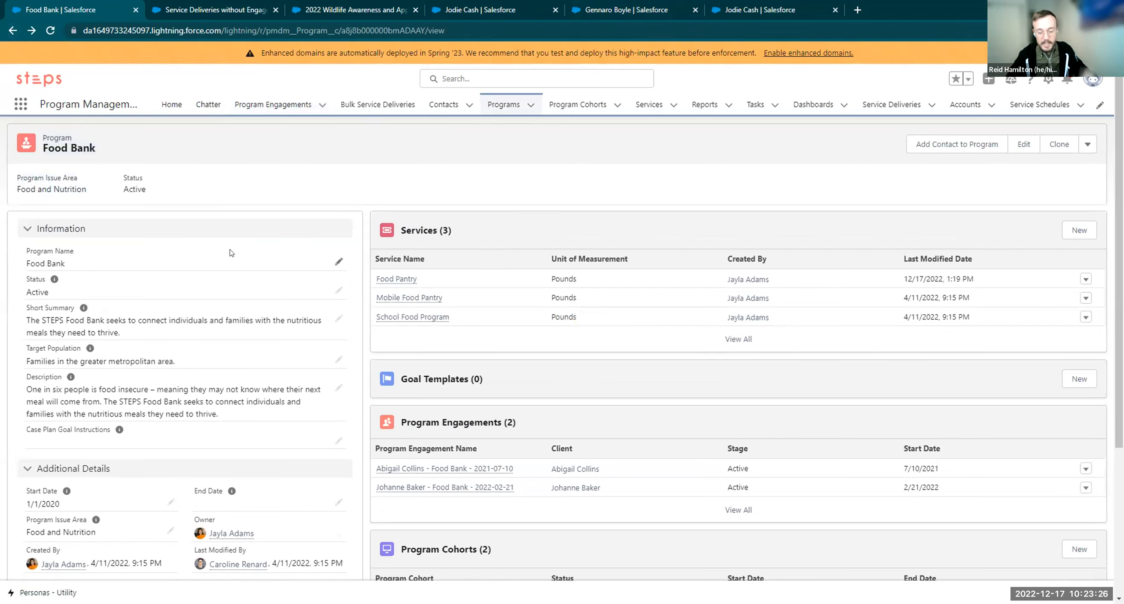
click(931, 149)
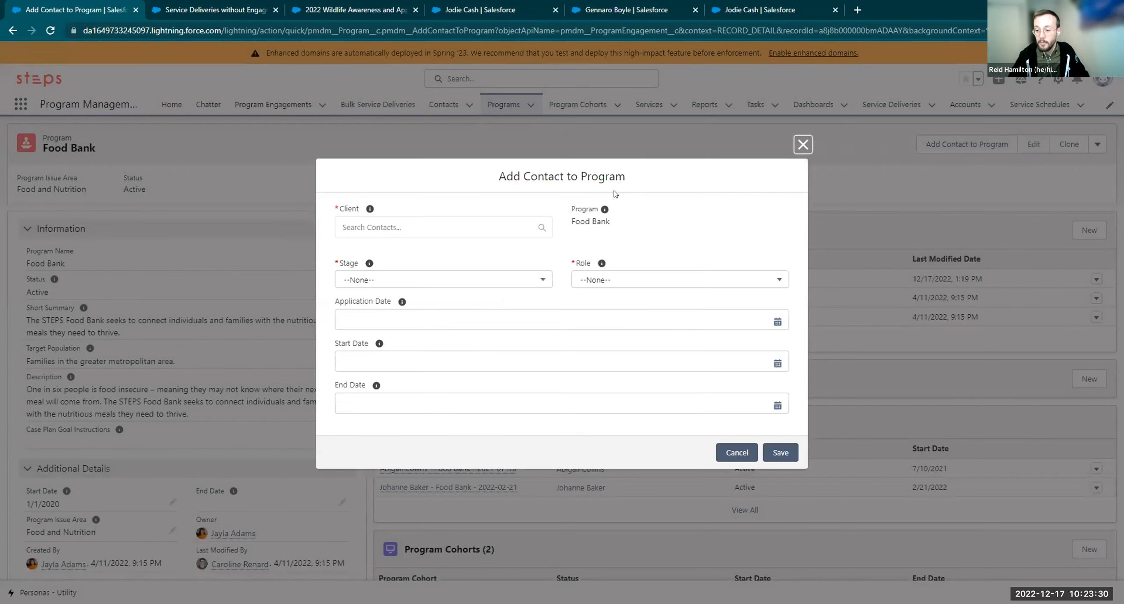
Fill in the first listed contact, Stage Active and Role Client, then cancel without saving
click(437, 232)
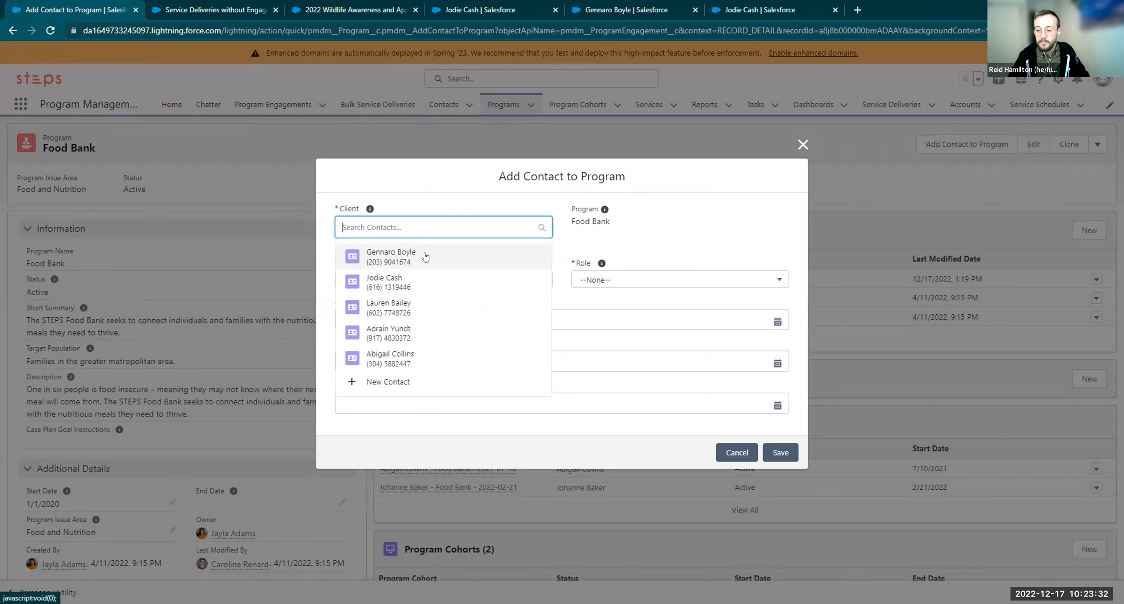
click(422, 253)
click(483, 282)
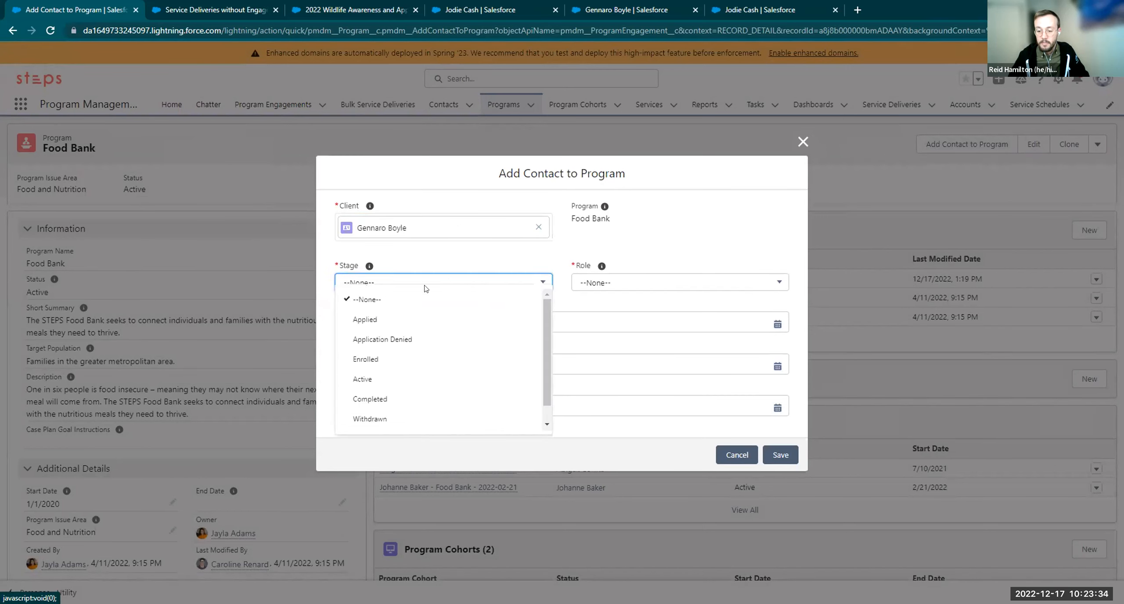
click(397, 378)
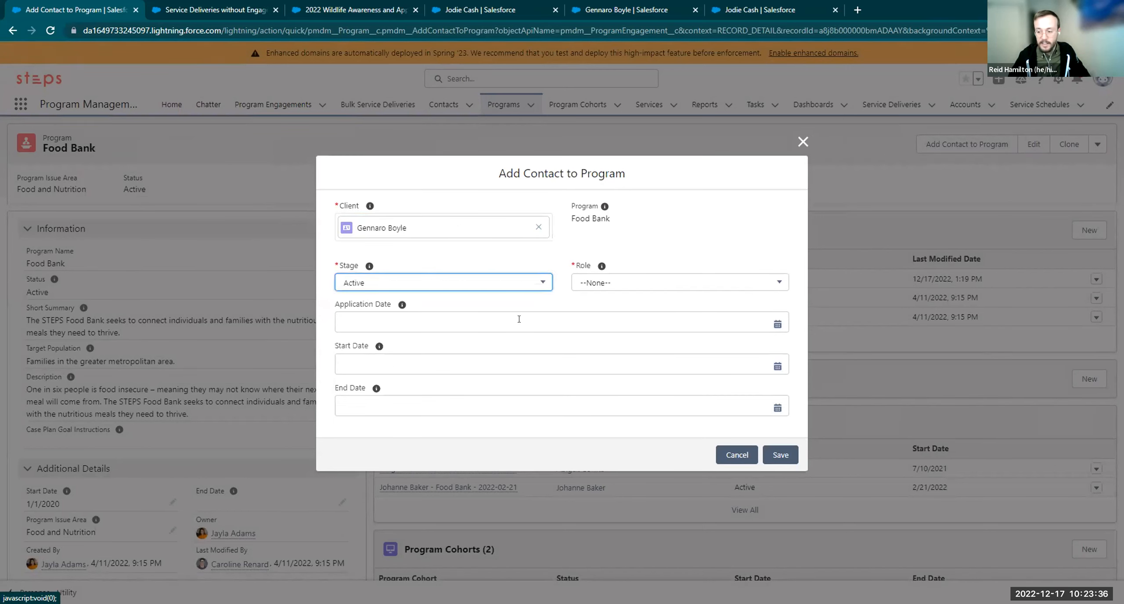
click(604, 284)
click(597, 325)
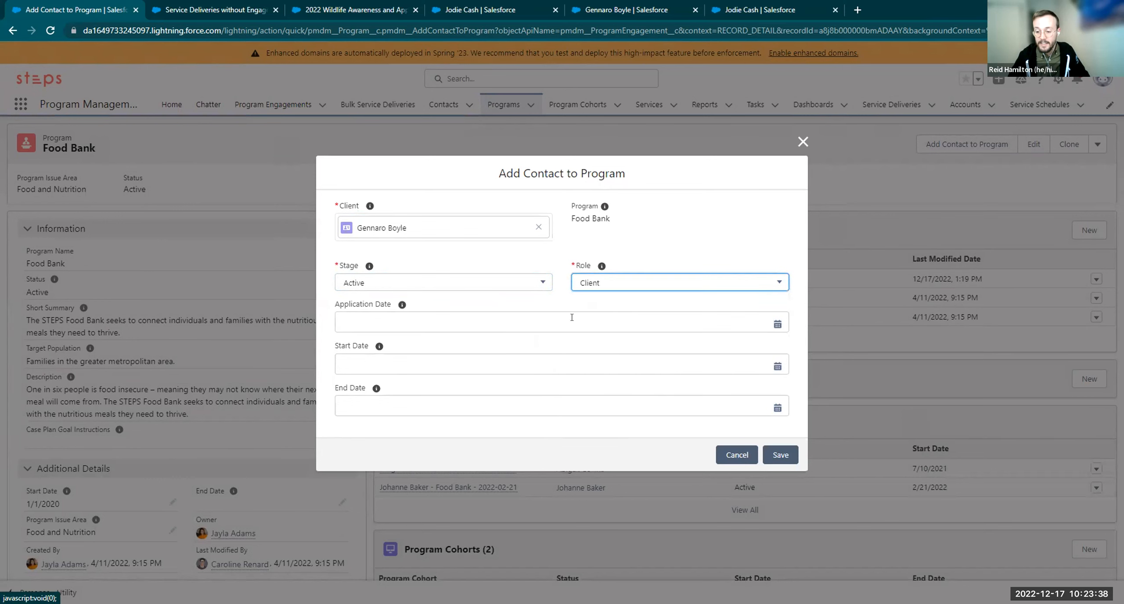
click(419, 361)
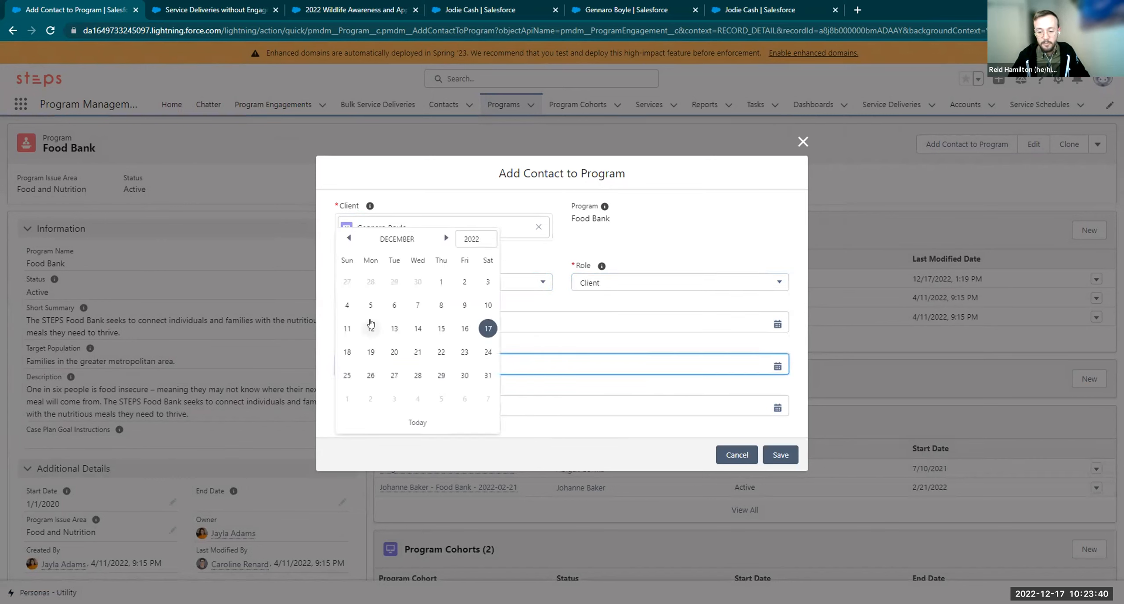
click(544, 347)
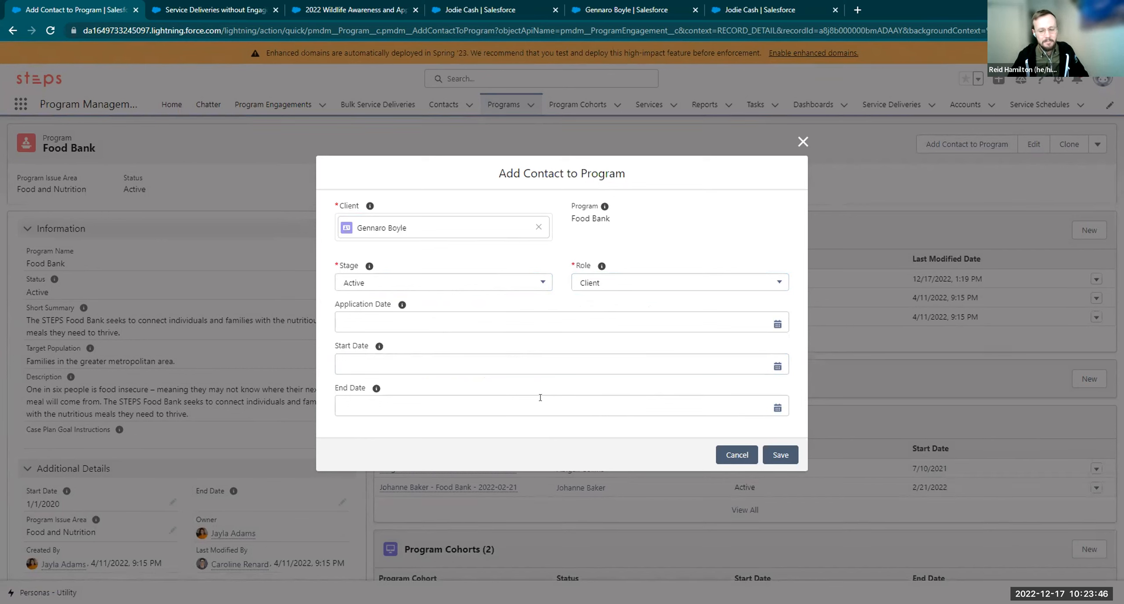
click(423, 391)
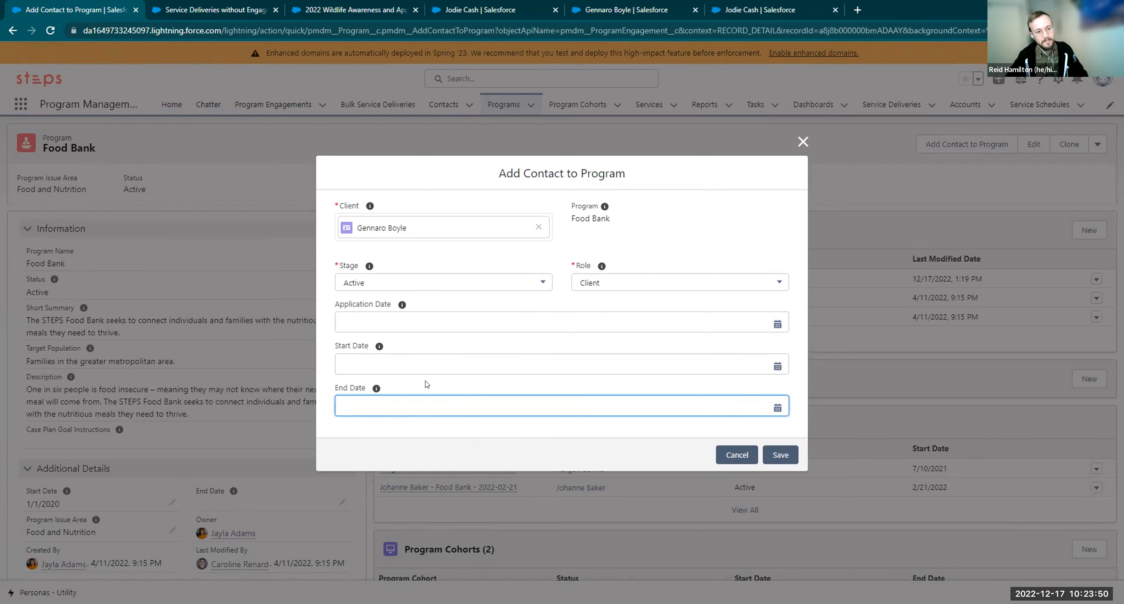
click(726, 456)
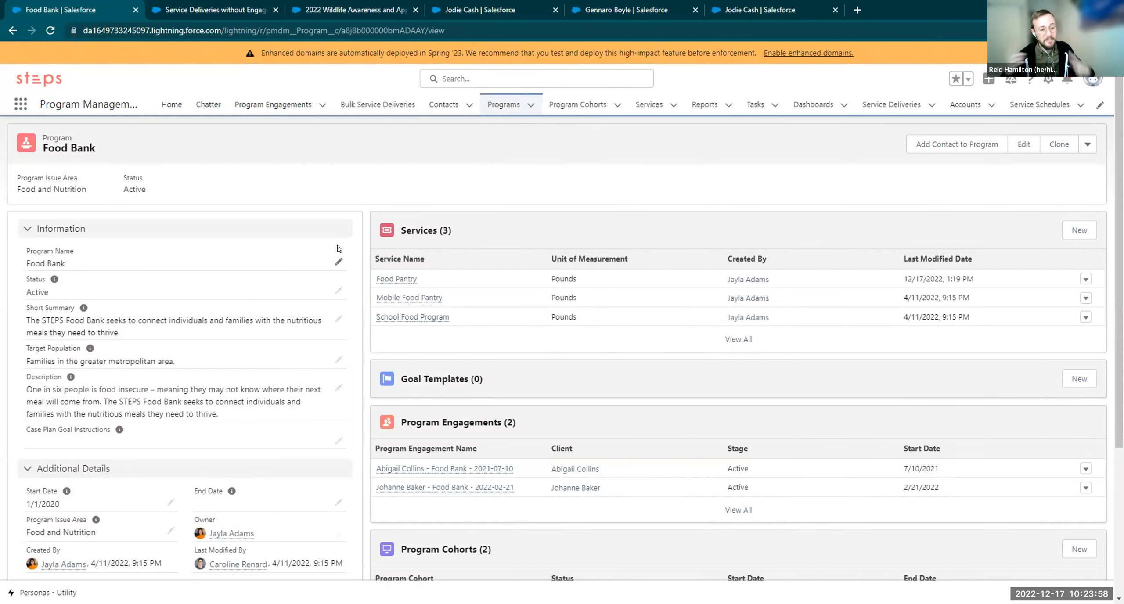
Switch to the Service Deliveries without Engagements browser tab
click(248, 6)
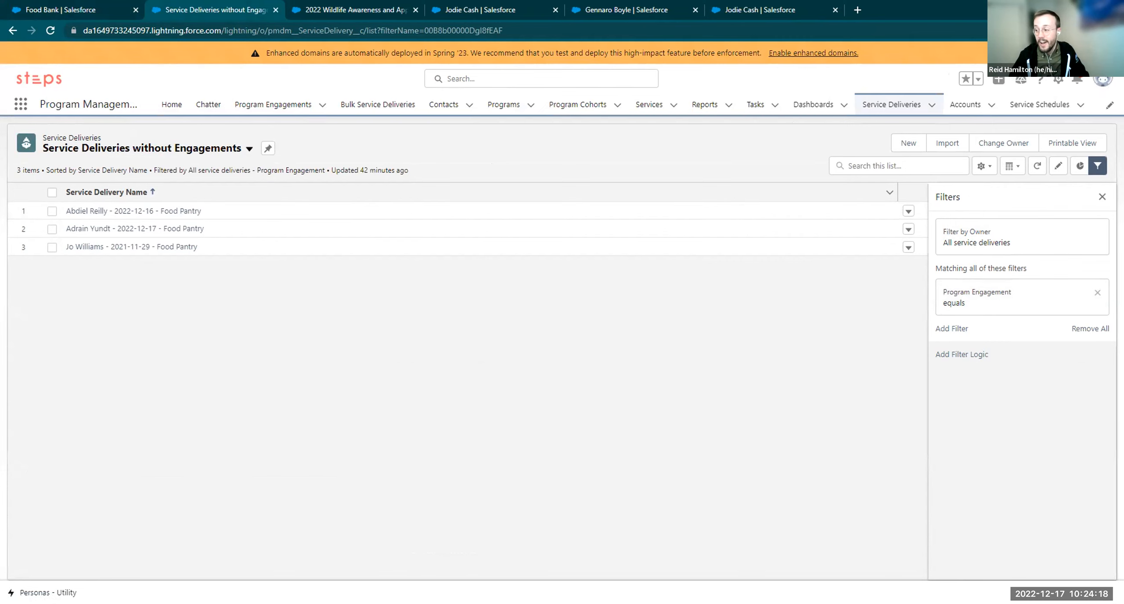
Refresh the list so it shows four deliveries, then return to the Food Bank tab
click(1037, 165)
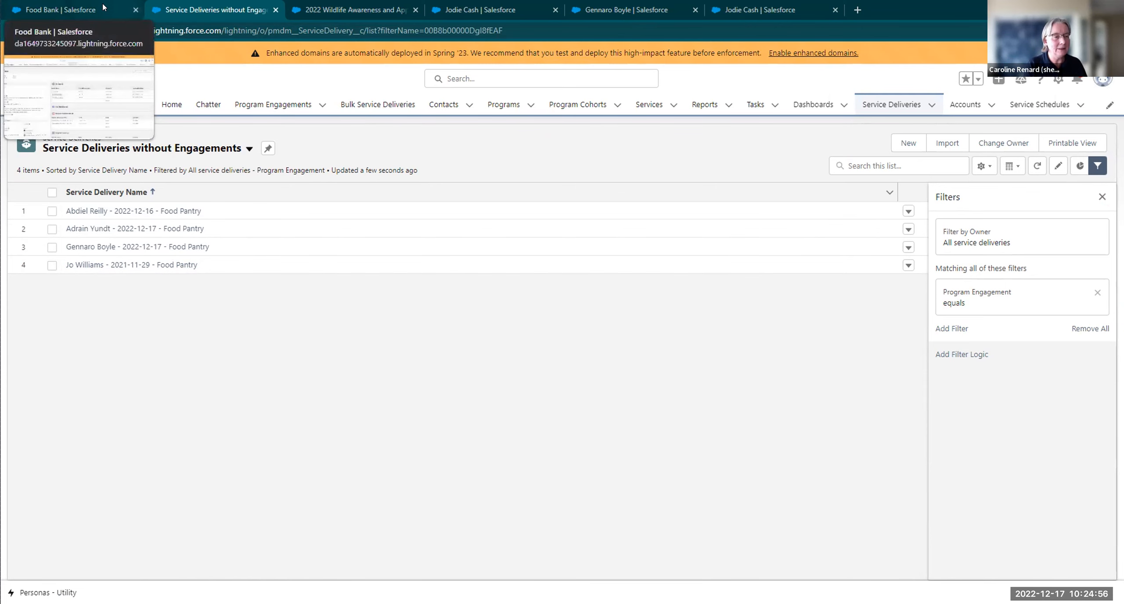
click(83, 10)
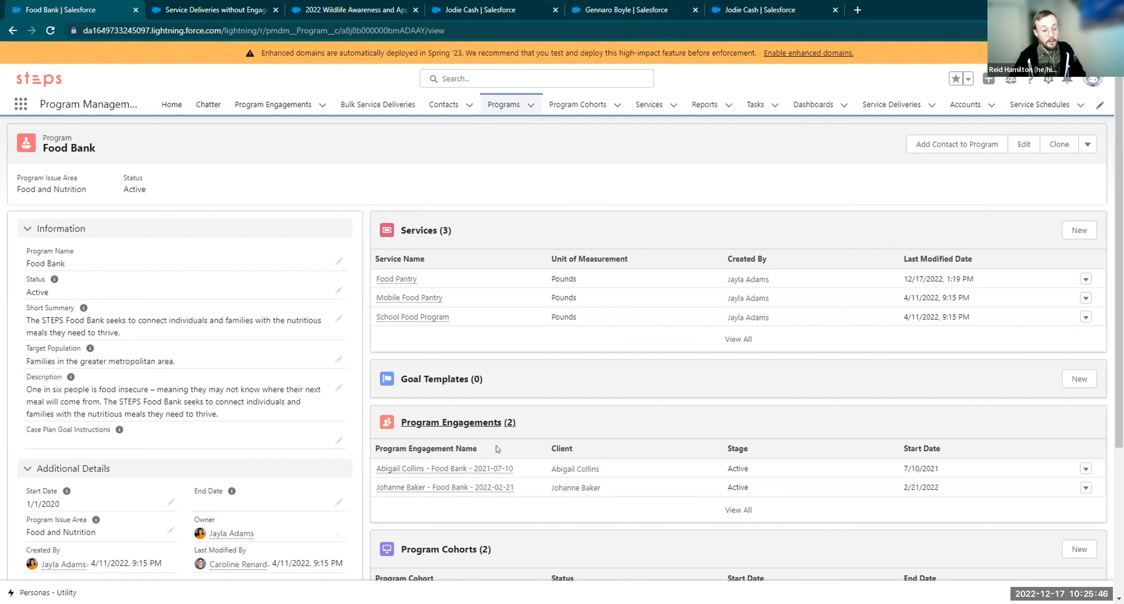
Close the Food Bank program tab and the Service Deliveries without Engagements tab
mouse_move(424, 488)
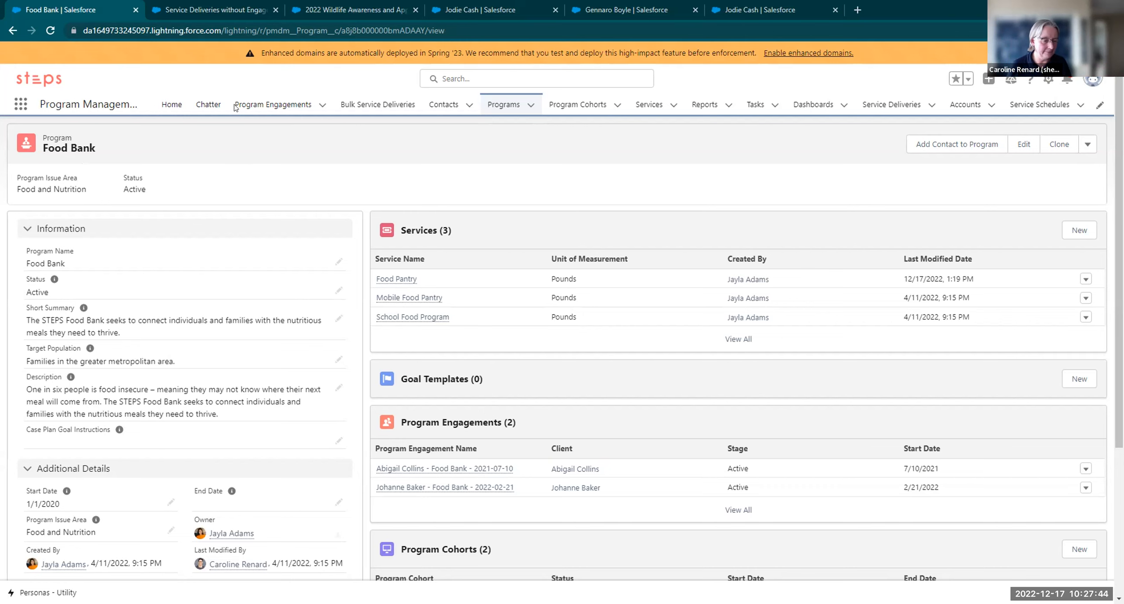
click(134, 9)
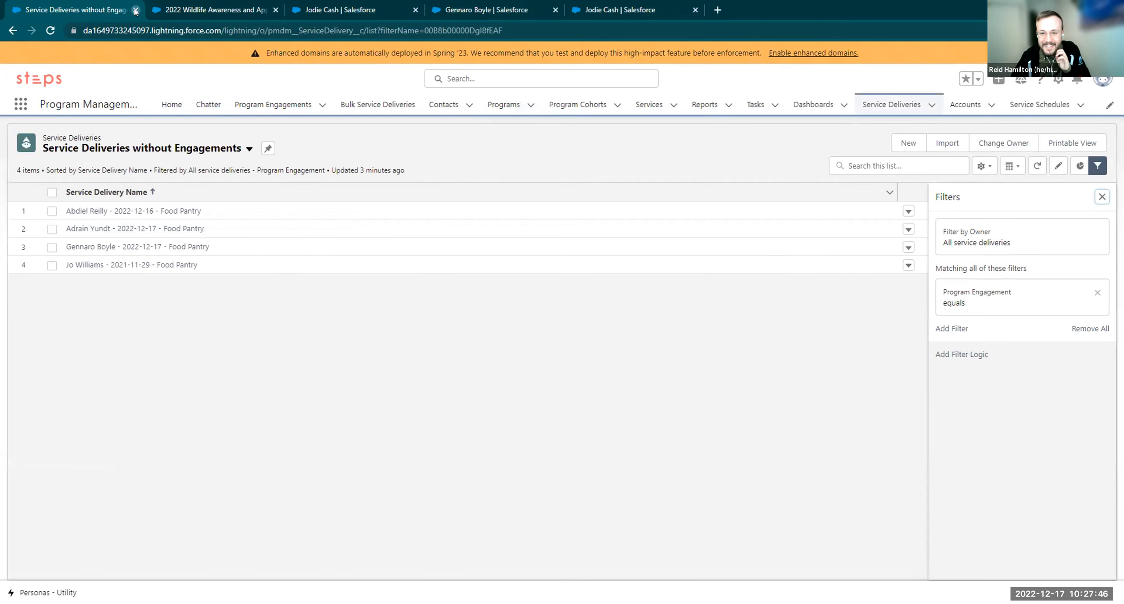
click(135, 10)
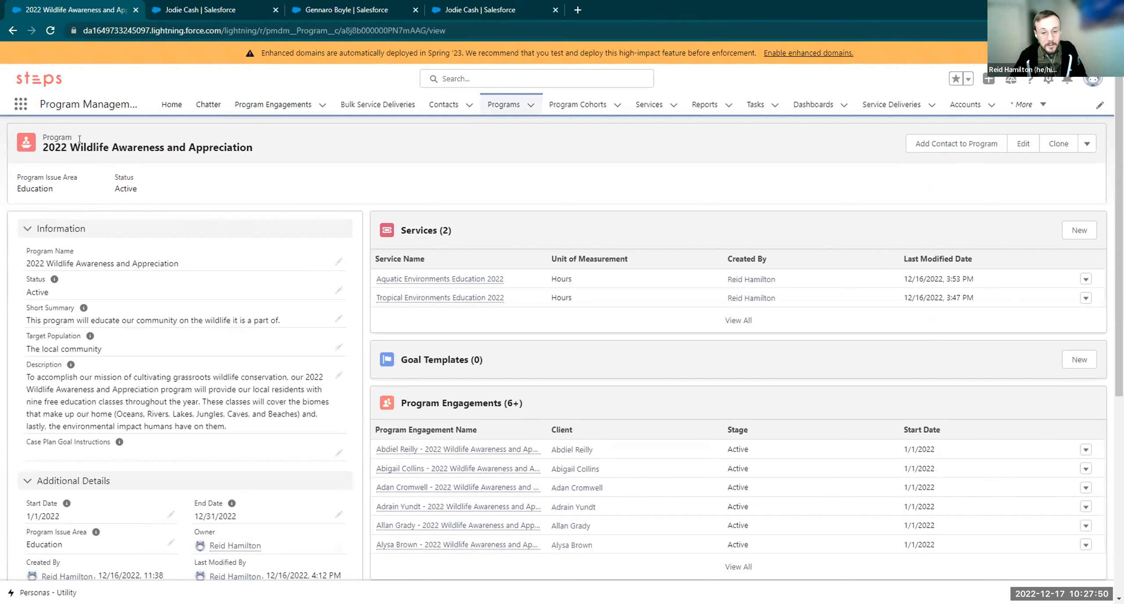
drag(74, 146, 265, 151)
click(265, 151)
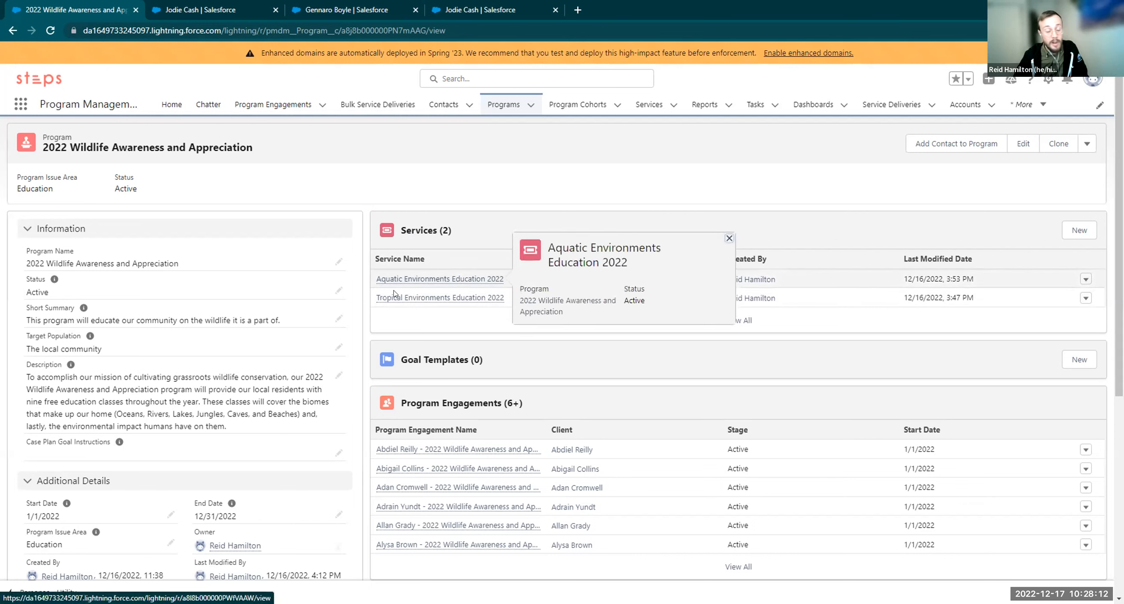
mouse_move(397, 303)
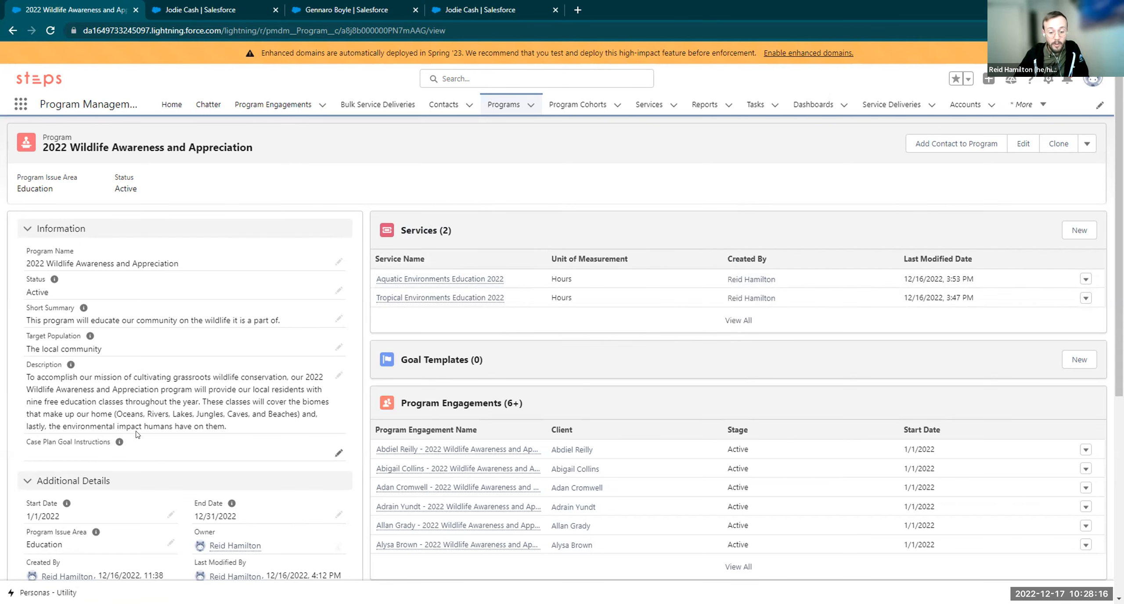
drag(67, 426, 184, 426)
click(189, 427)
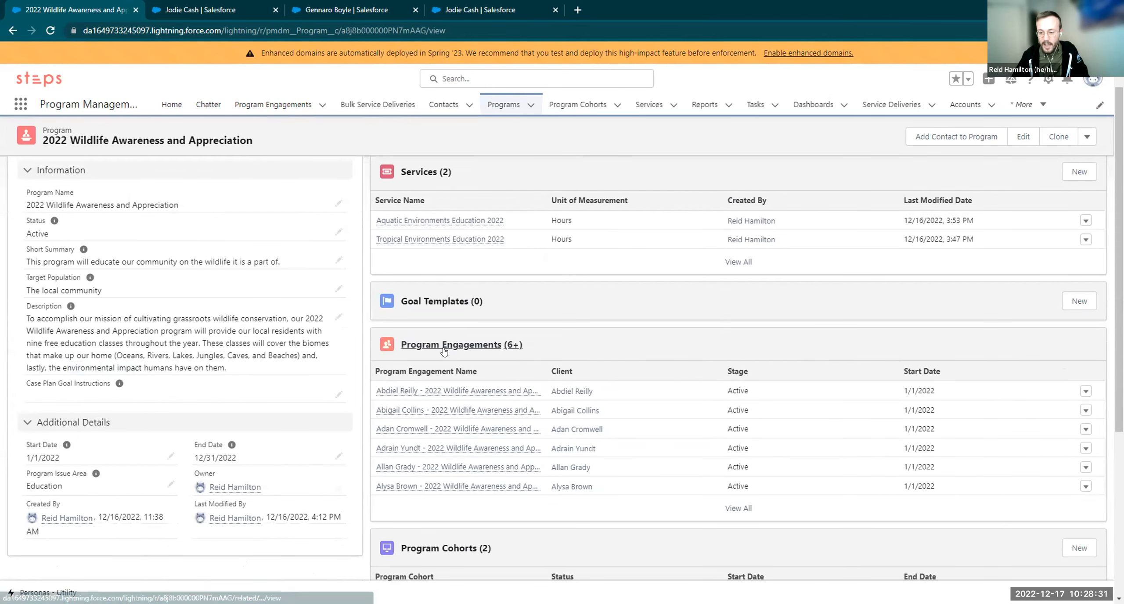
click(457, 349)
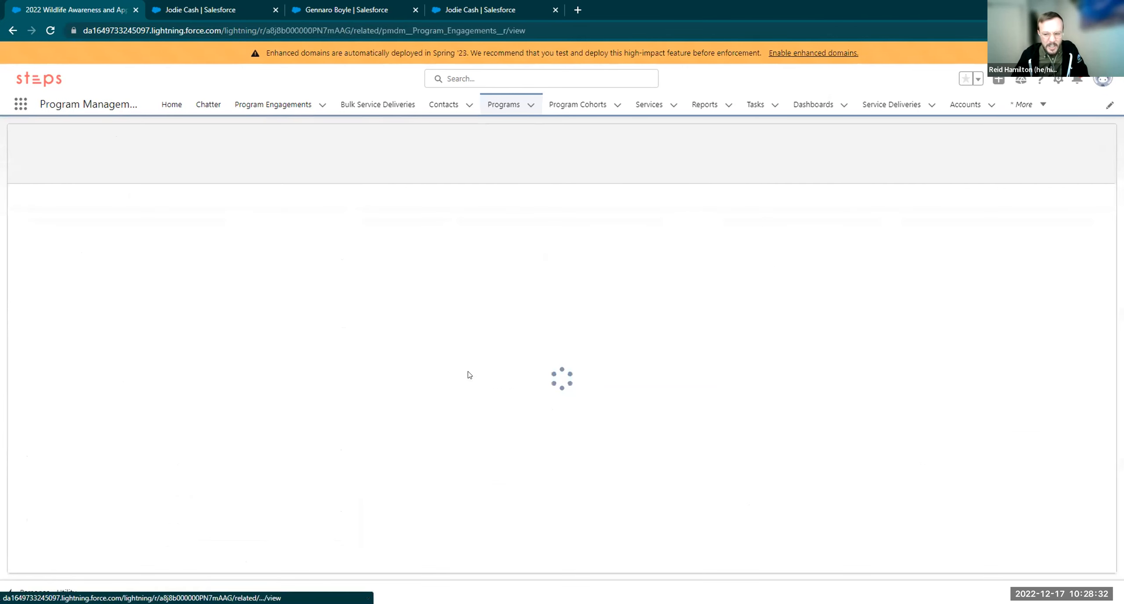
click(12, 31)
scroll(508, 353, down, 5)
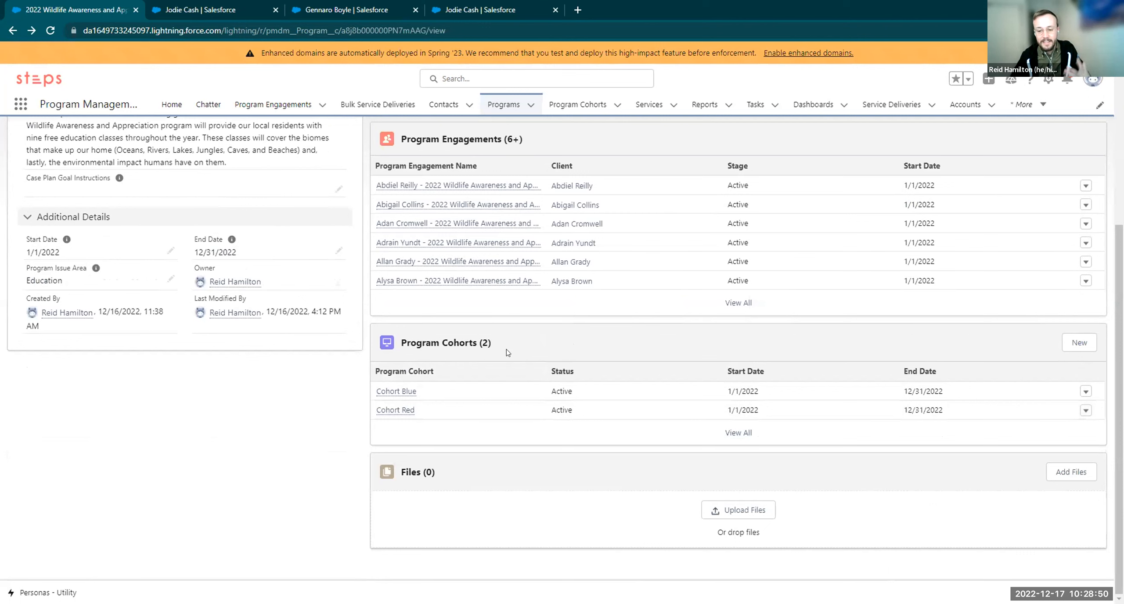
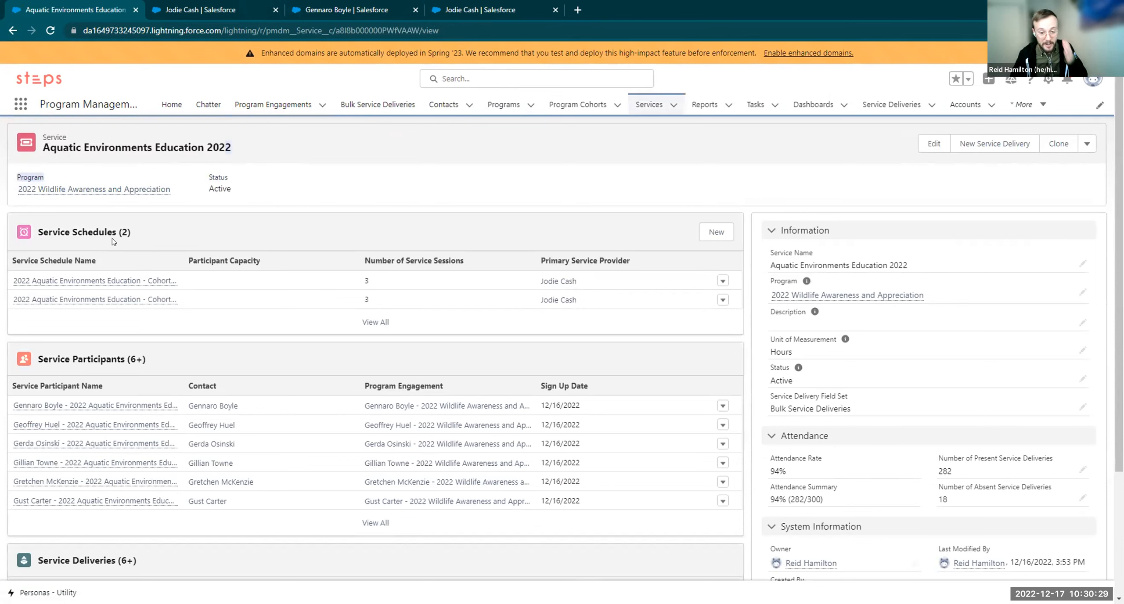
Point out Cohort Red's session count and primary provider, then open the Cohort Red schedule
mouse_move(135, 287)
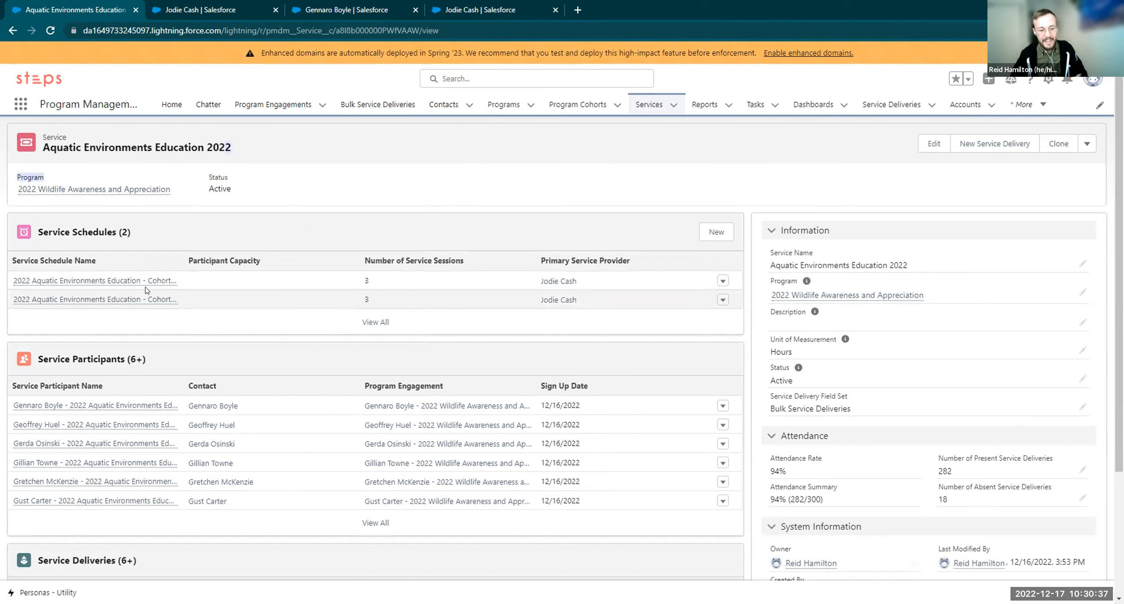
drag(372, 284, 357, 287)
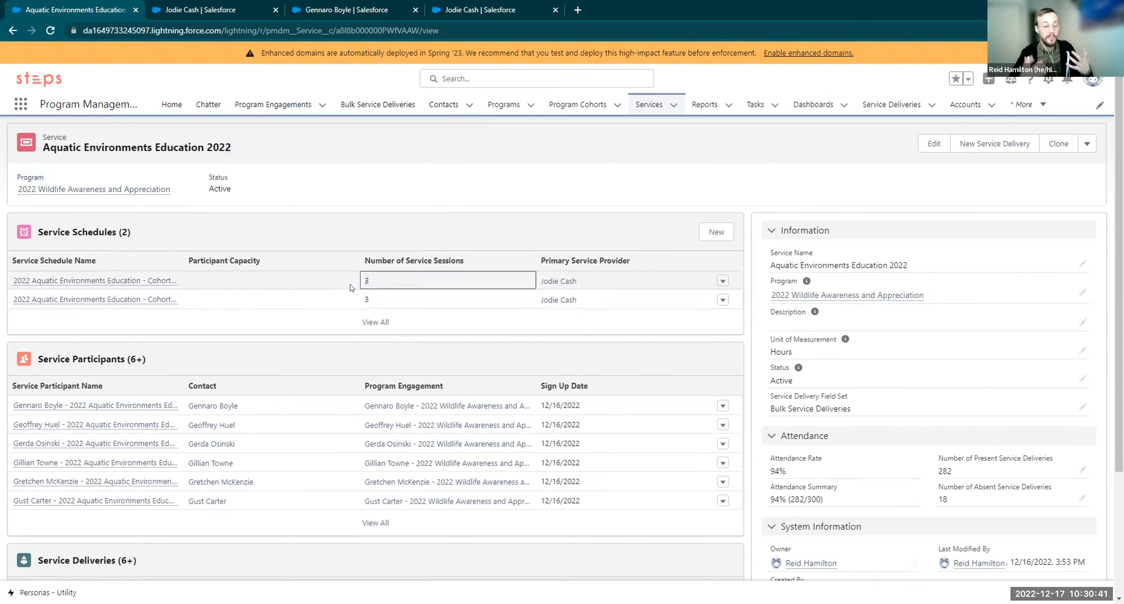
click(402, 227)
drag(587, 283, 540, 281)
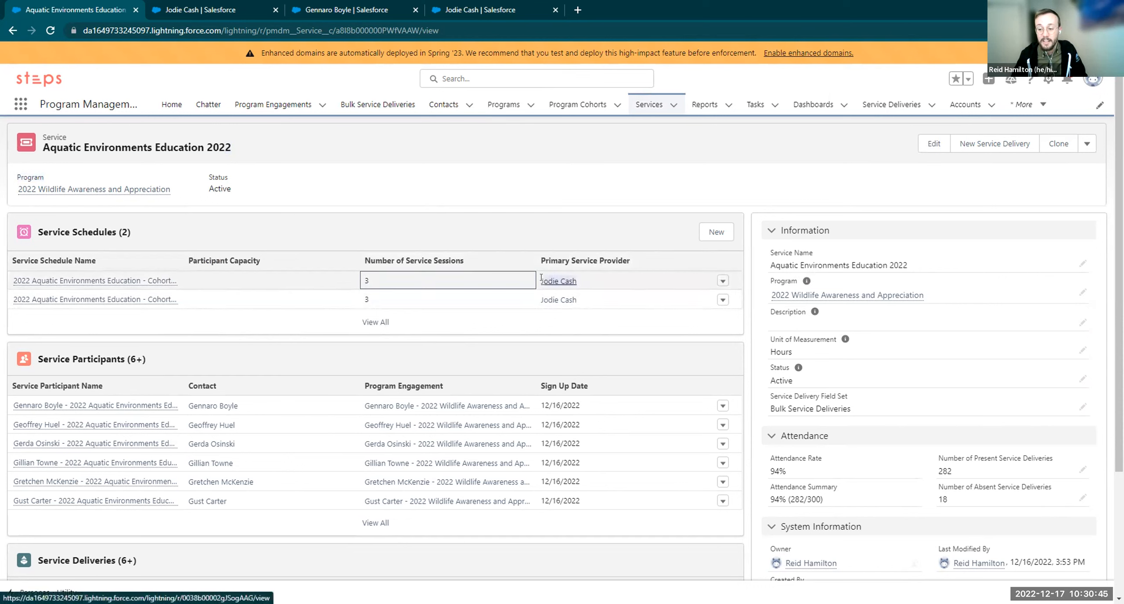
click(427, 224)
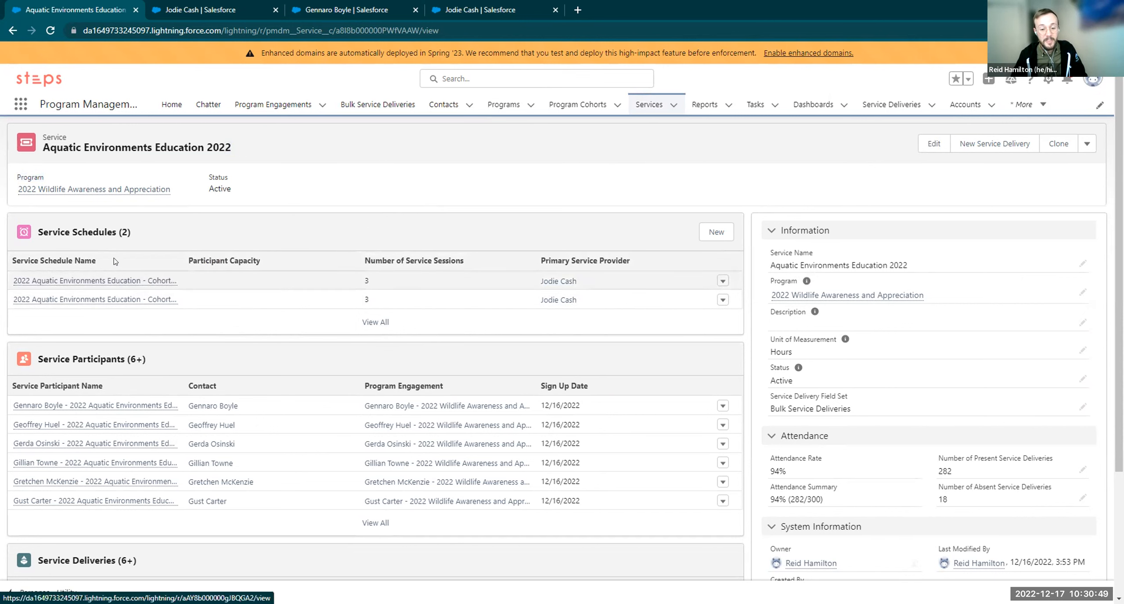
click(129, 283)
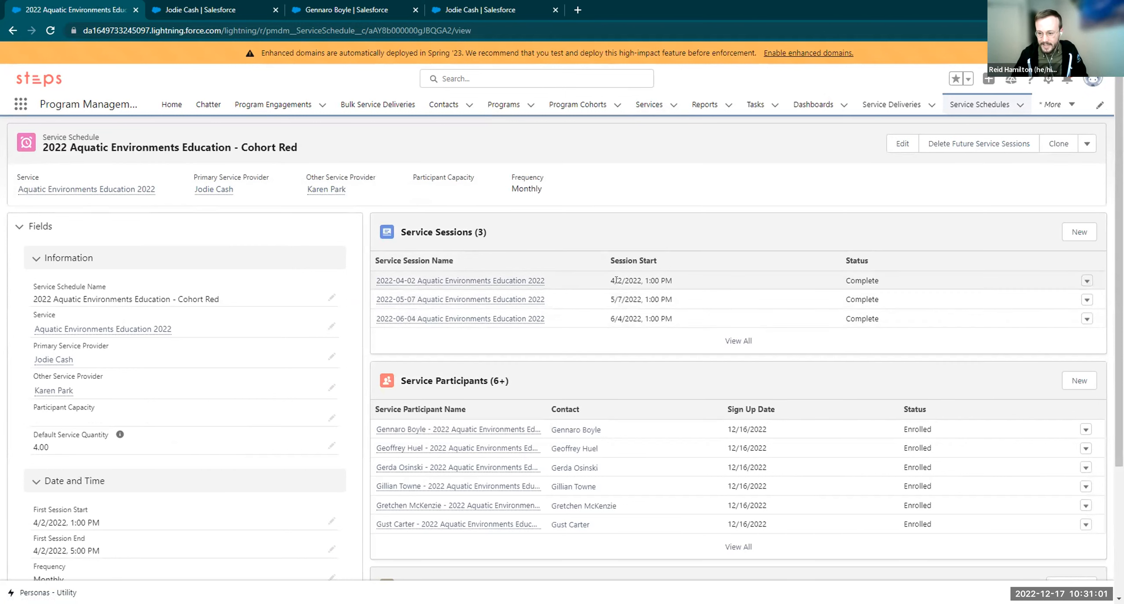
Point out the first and third sessions' start dates, April and June 2022
drag(604, 283, 635, 315)
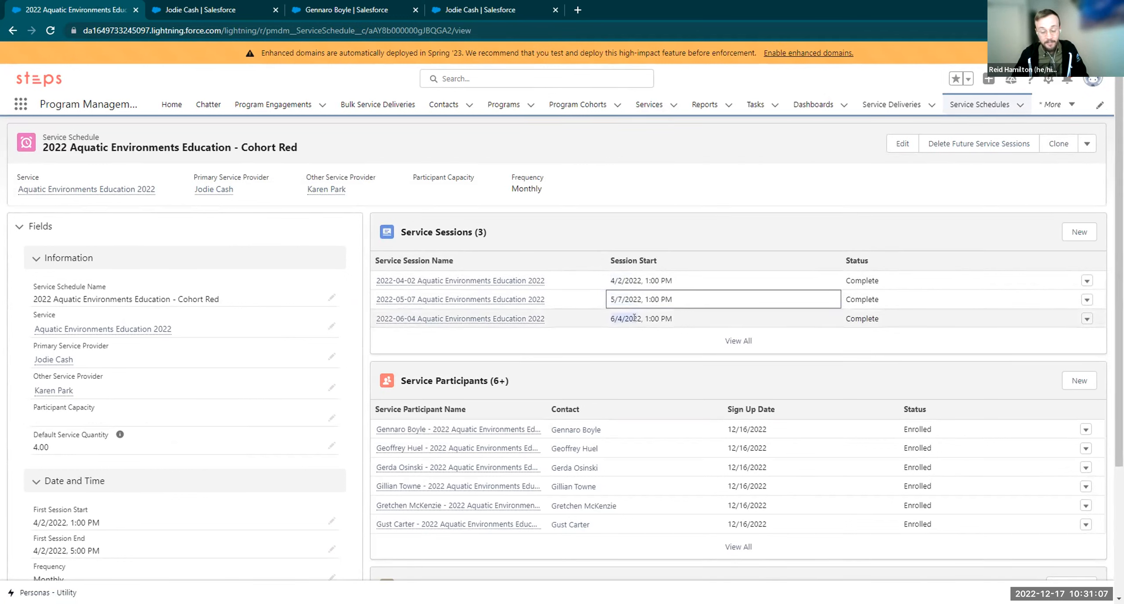
drag(634, 317, 635, 317)
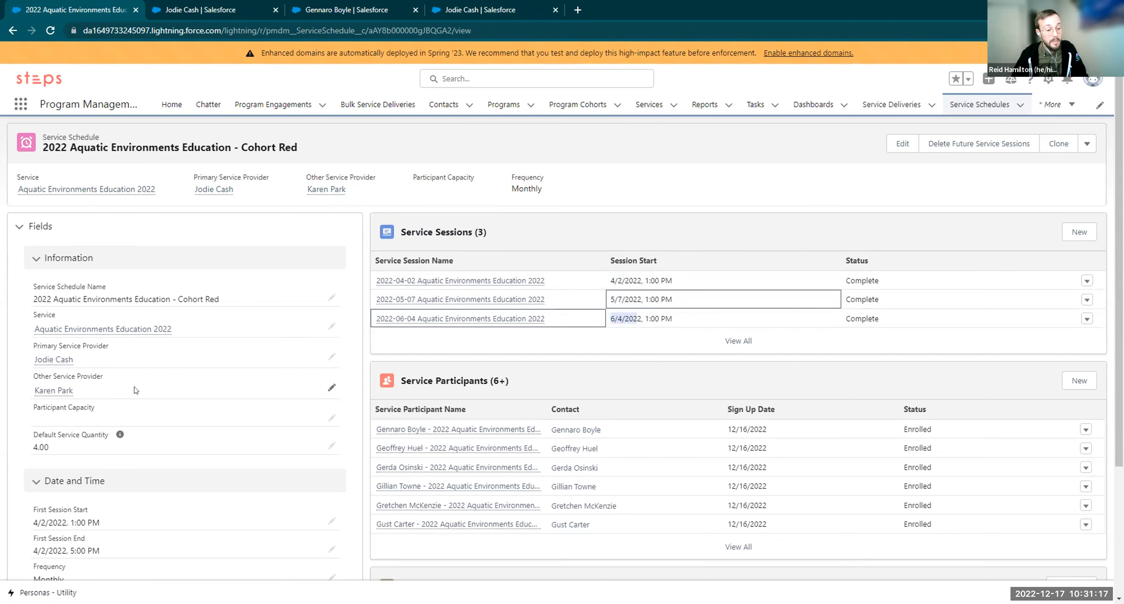
scroll(141, 343, down, 1)
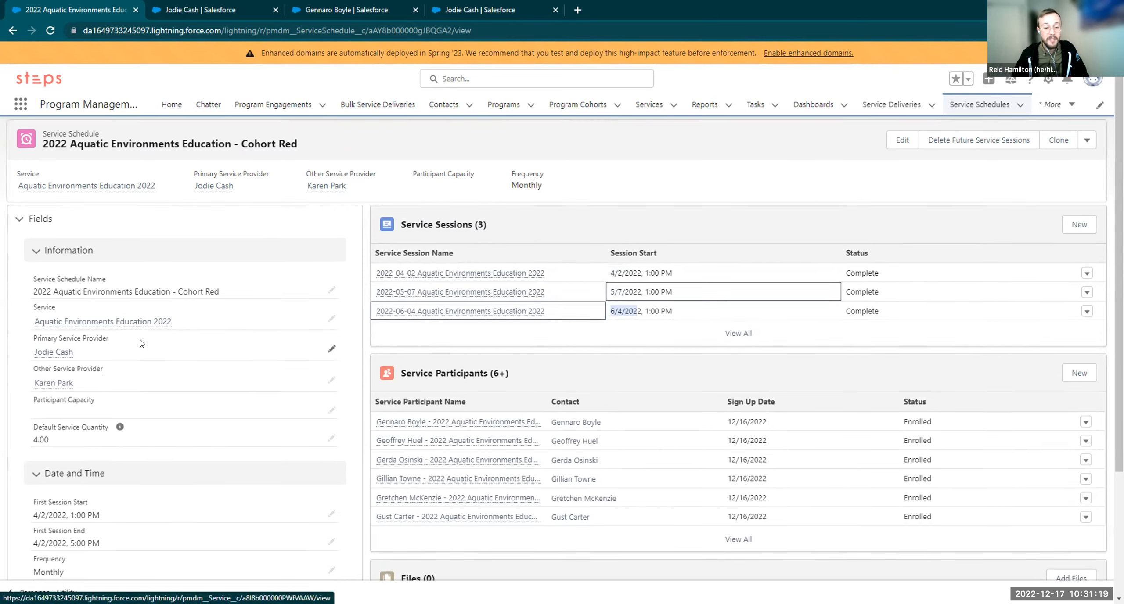
scroll(142, 343, down, 1)
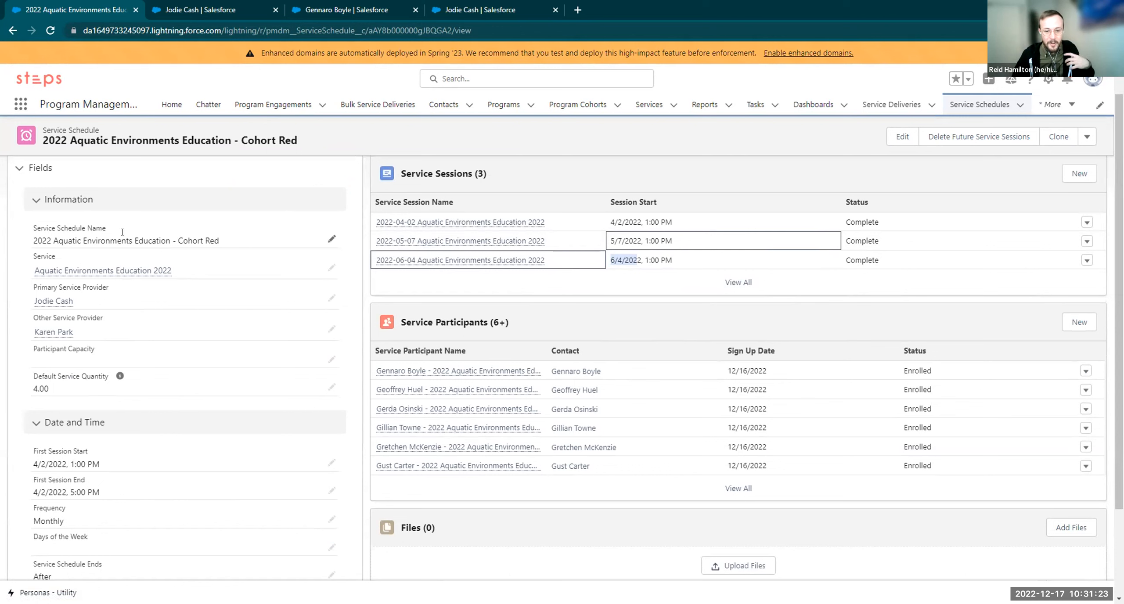
Highlight the schedule name with Cohort Red, the linked service and both service providers
drag(44, 238, 151, 240)
click(178, 241)
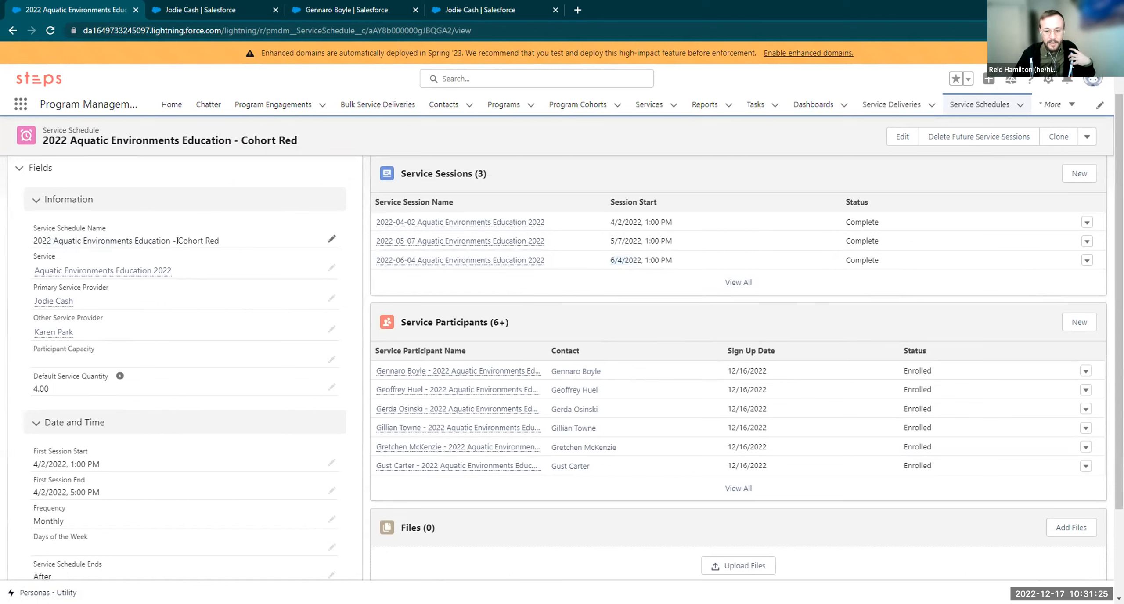
shift+click(227, 242)
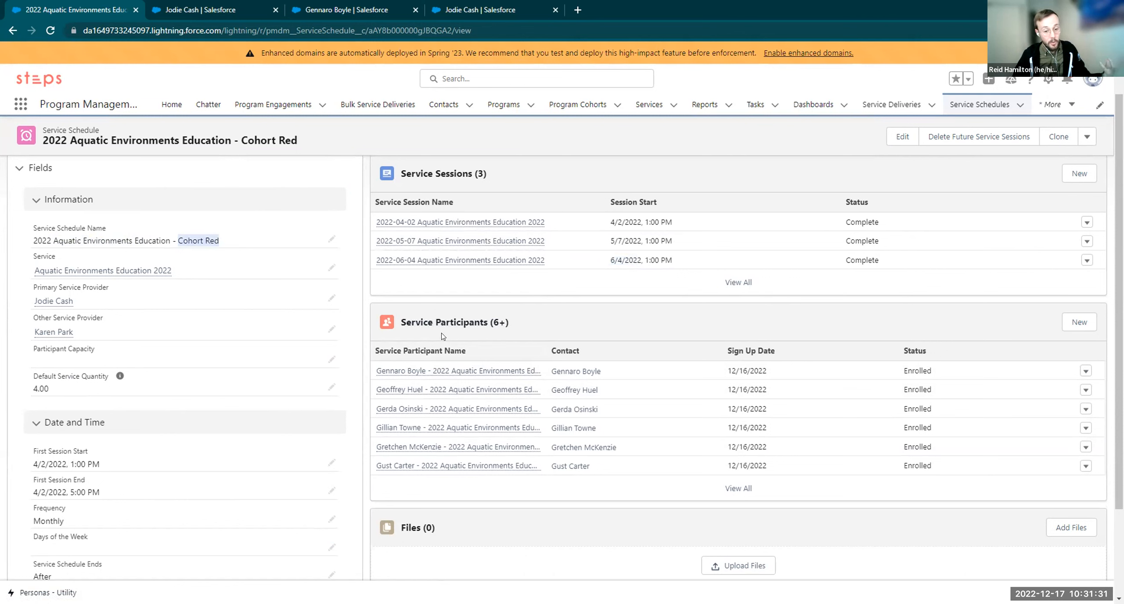
drag(198, 276, 33, 272)
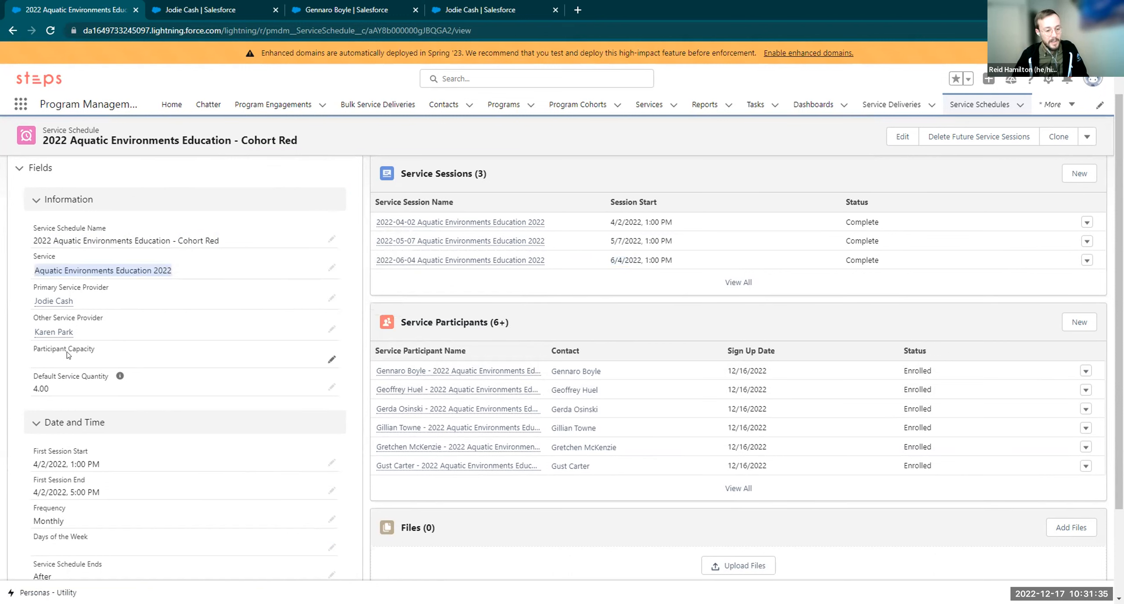
drag(95, 308, 30, 302)
drag(110, 336, 31, 343)
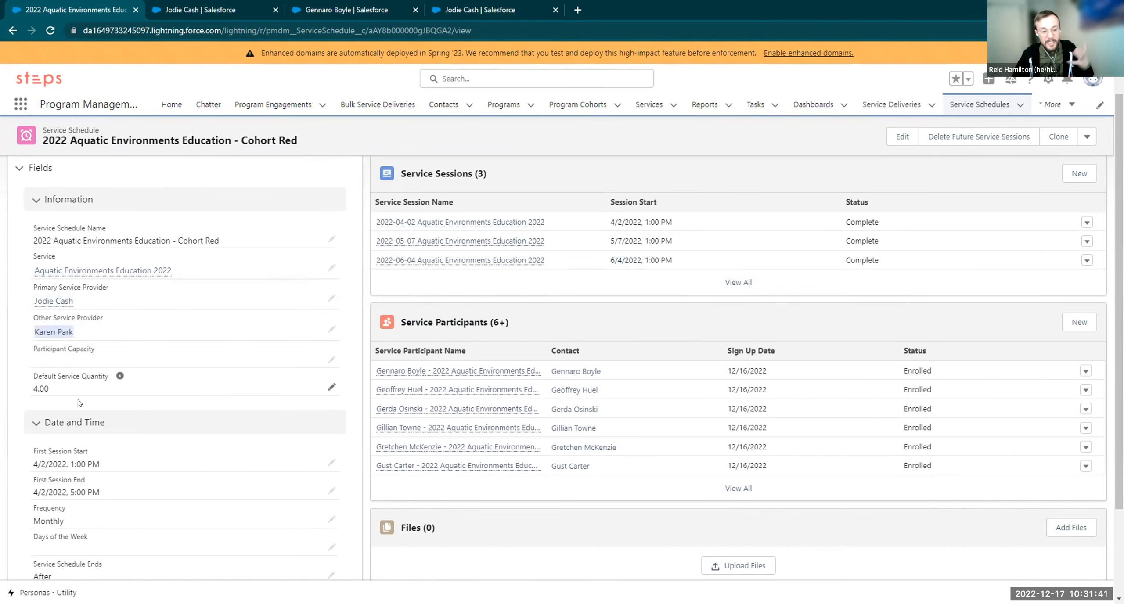
click(124, 370)
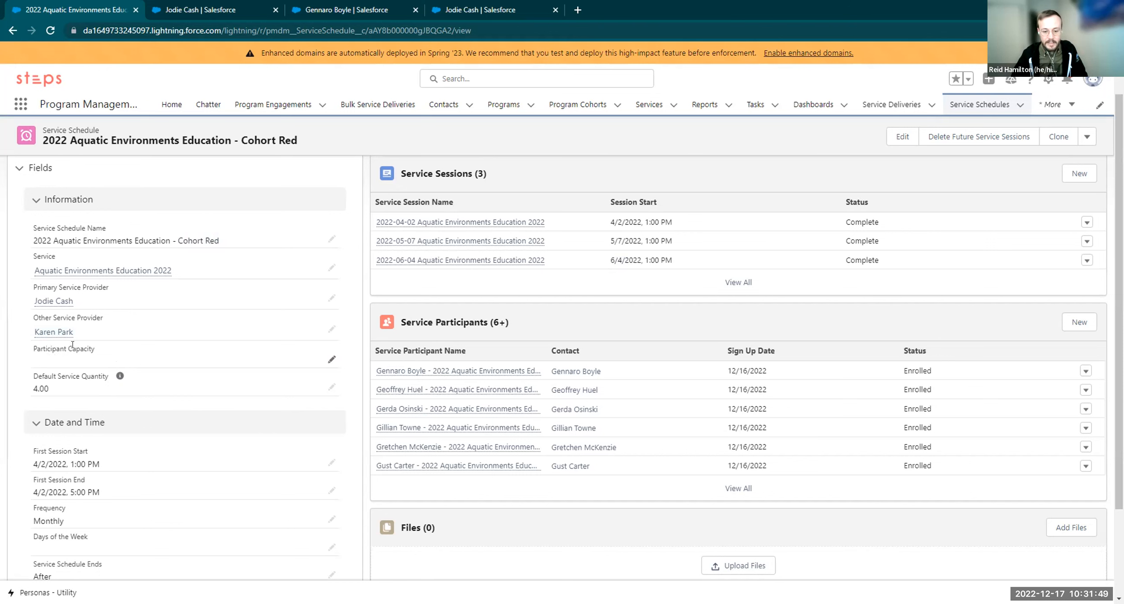
Point out the schedule's Default Service Quantity of 4.00
drag(83, 391, 11, 392)
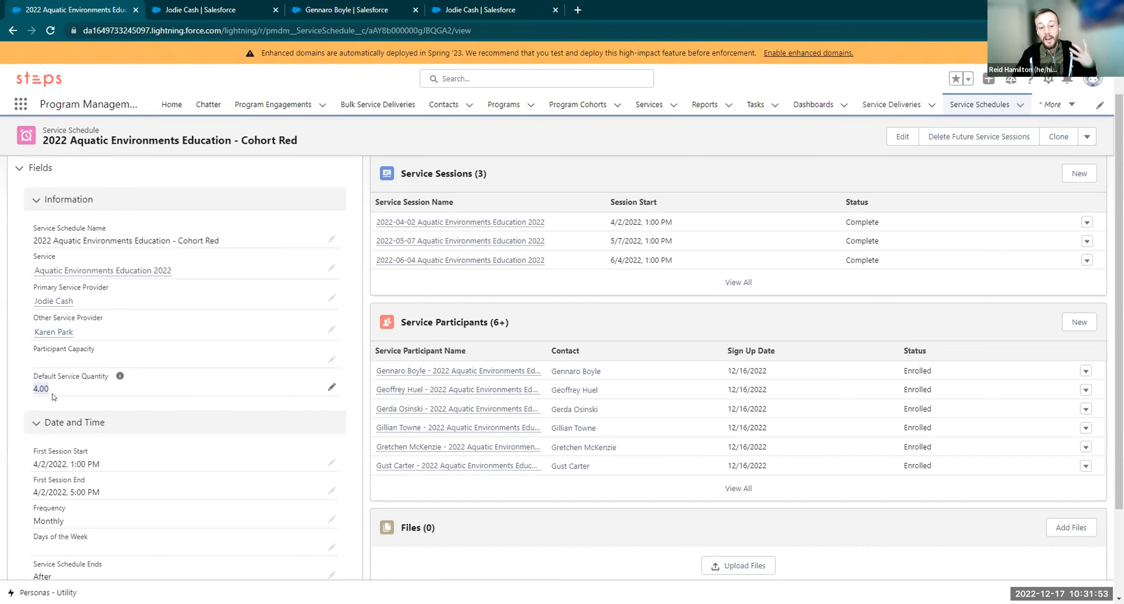
drag(81, 376, 99, 375)
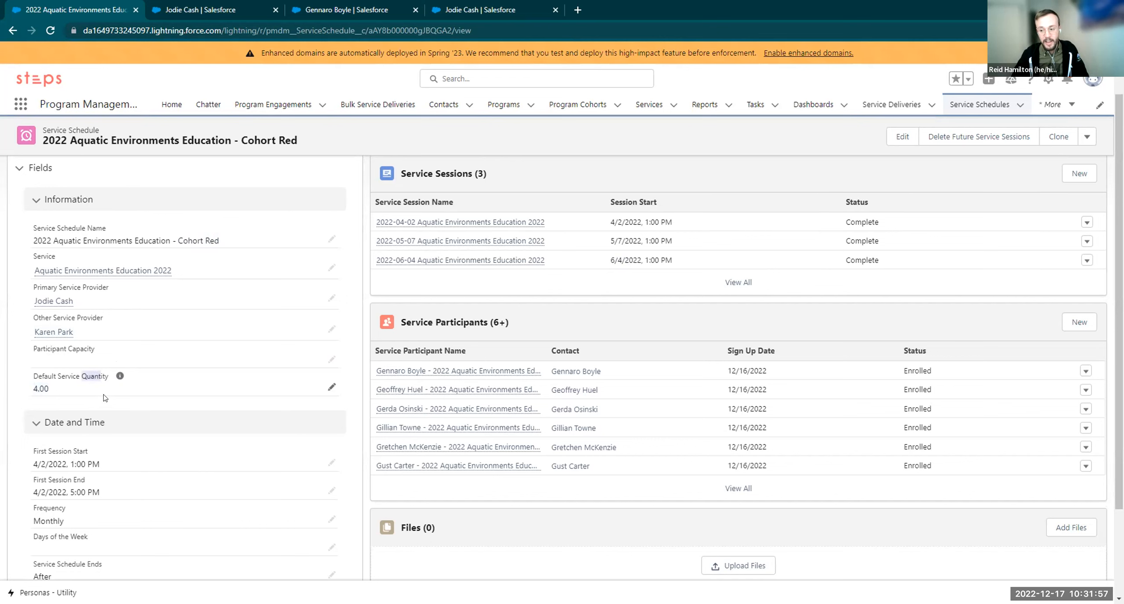
click(81, 380)
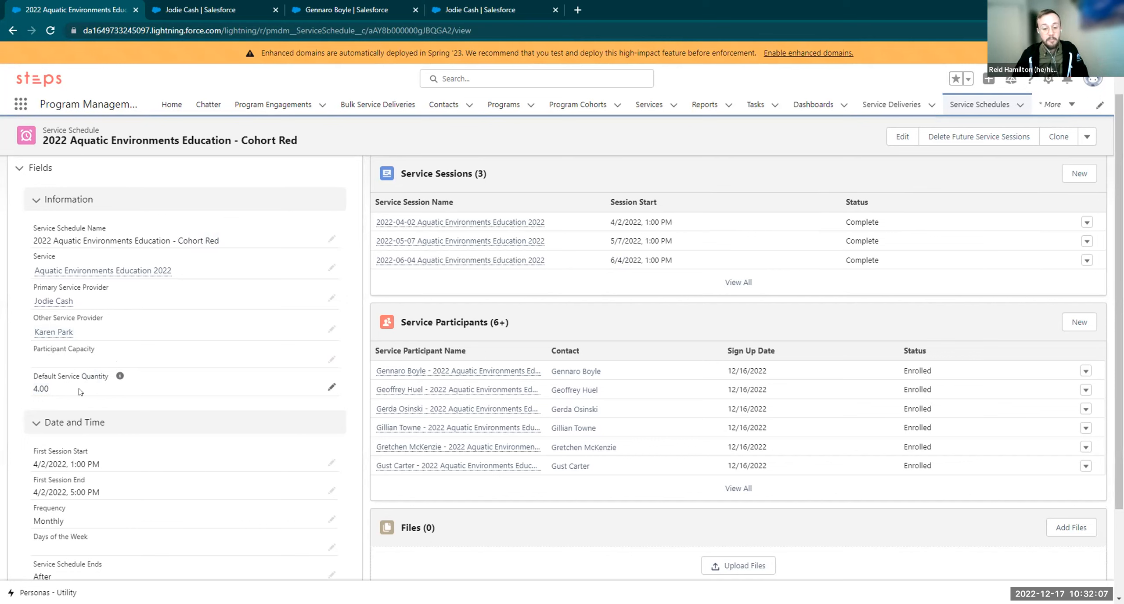
drag(54, 391, 31, 391)
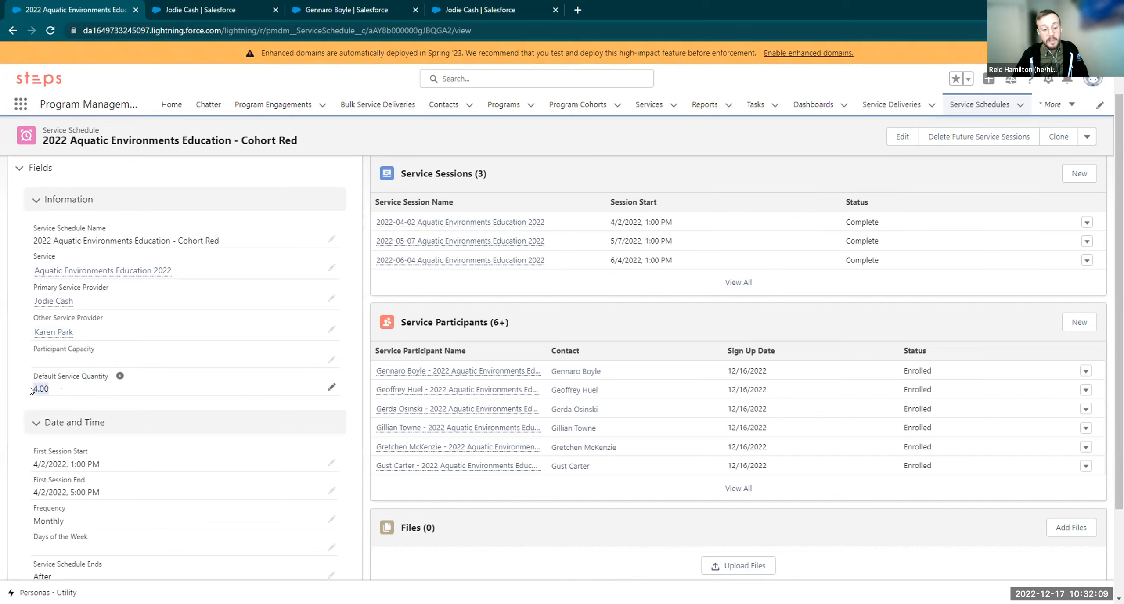
Scroll back through the Cohort Red schedule to review its sessions and participants
scroll(143, 354, up, 2)
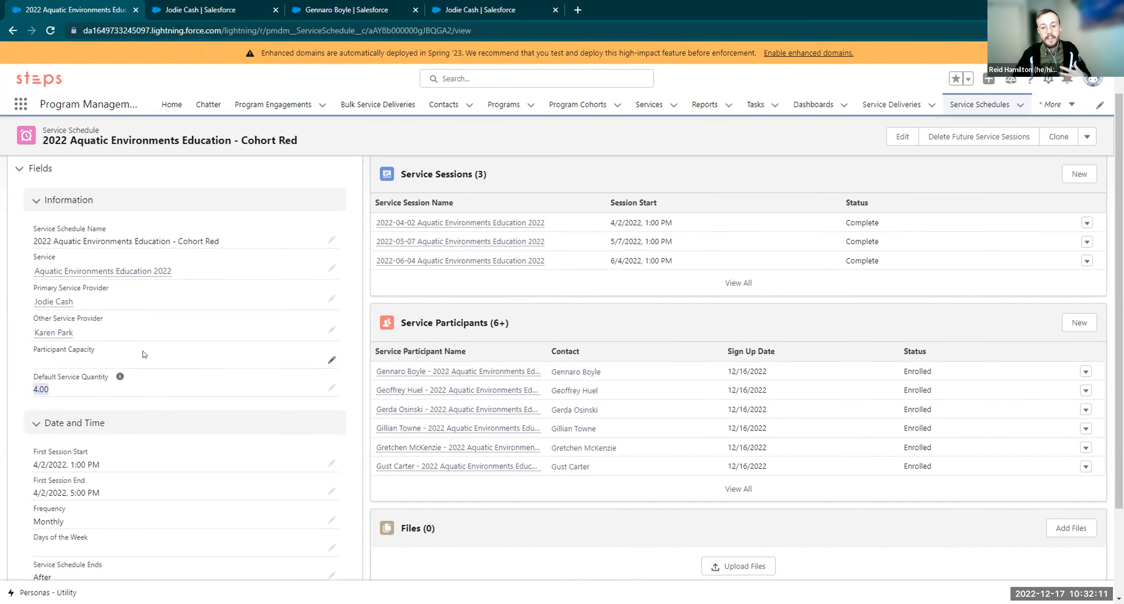
drag(90, 157, 210, 144)
click(211, 145)
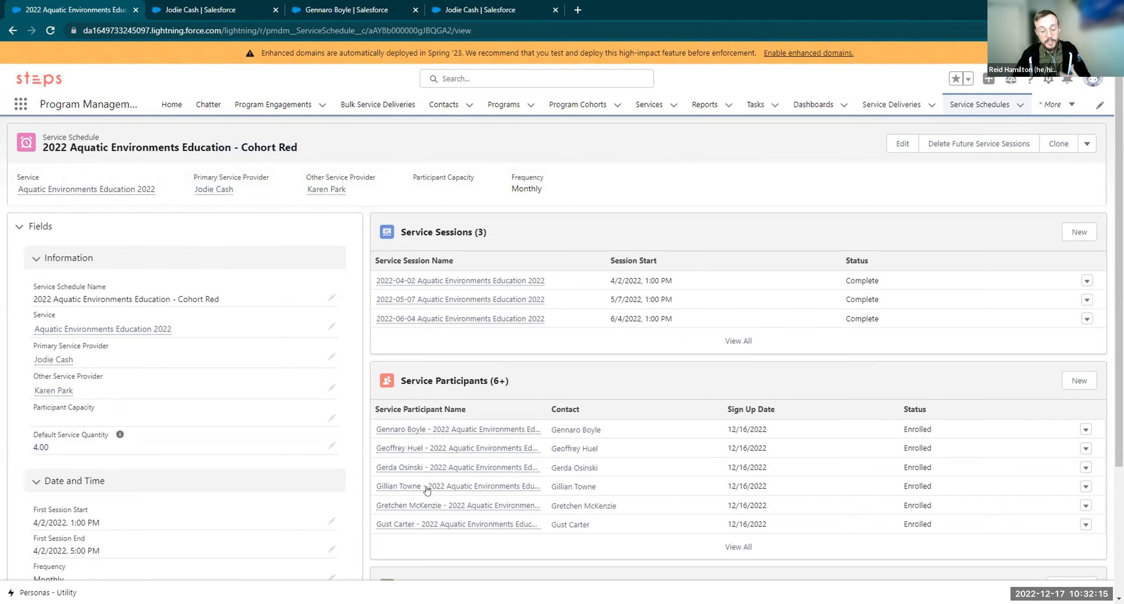
mouse_move(430, 491)
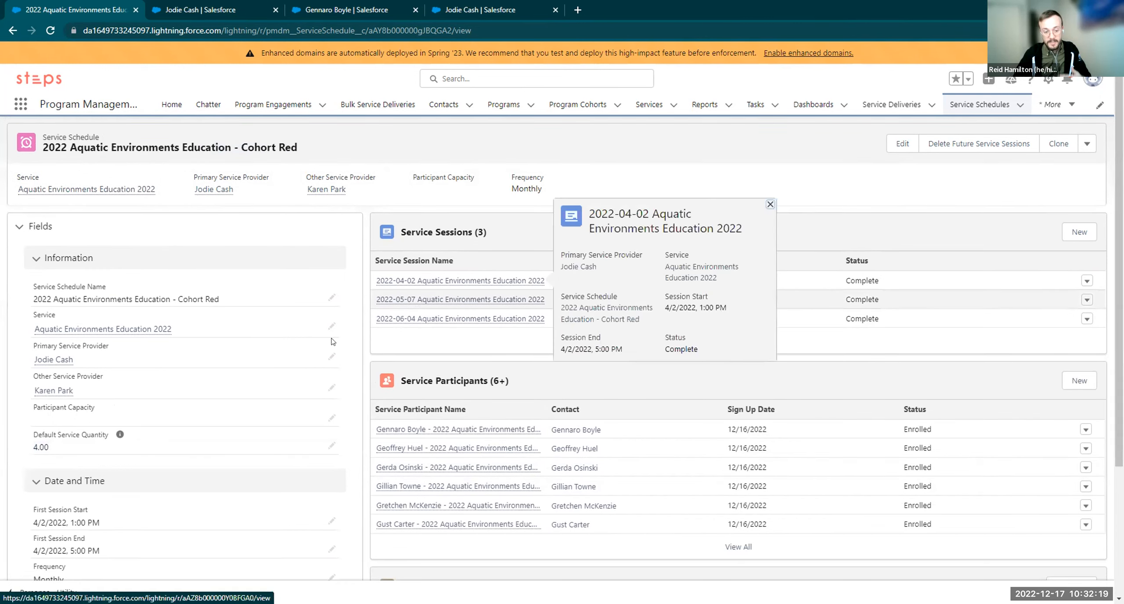
scroll(325, 340, down, 3)
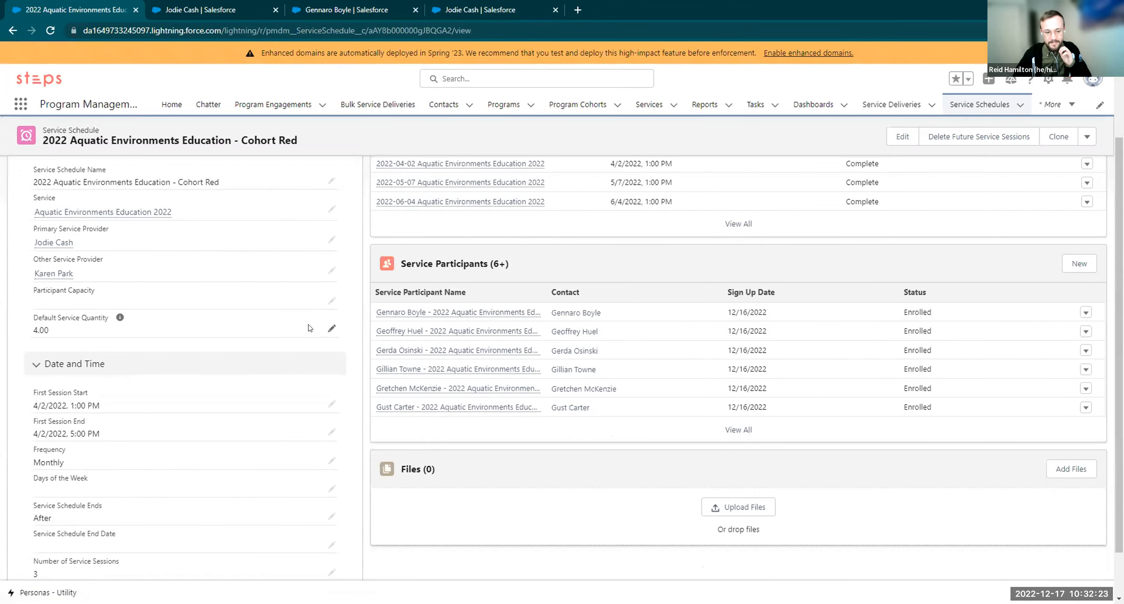
scroll(308, 338, up, 1)
scroll(306, 350, up, 1)
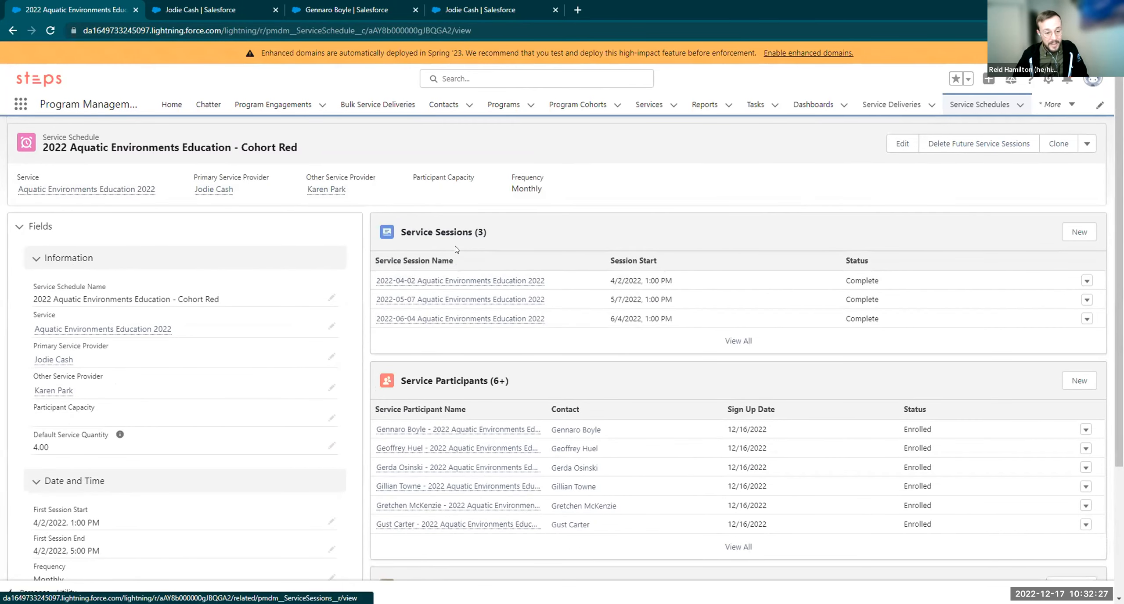
mouse_move(491, 280)
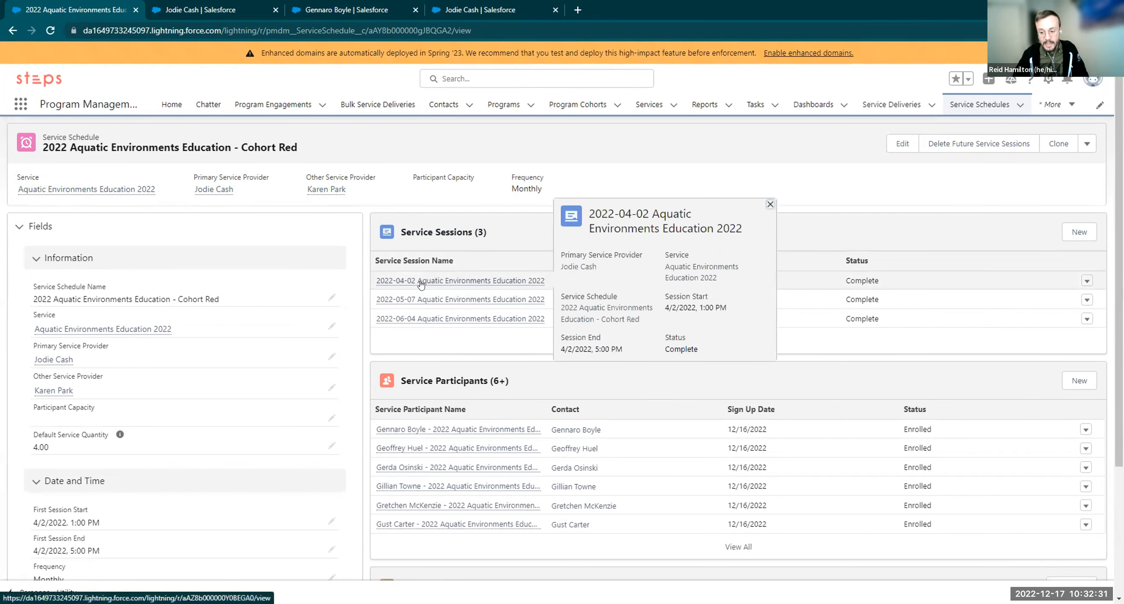
Open the 2022-04-02 session and note its Track Attendance section and Session End
click(421, 283)
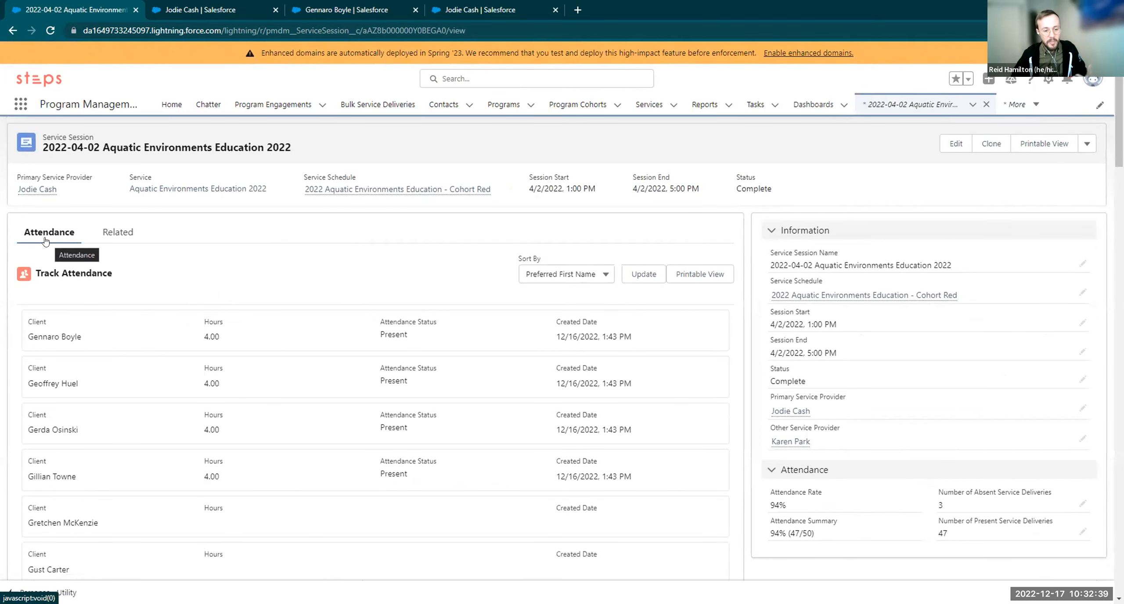
drag(113, 273, 35, 271)
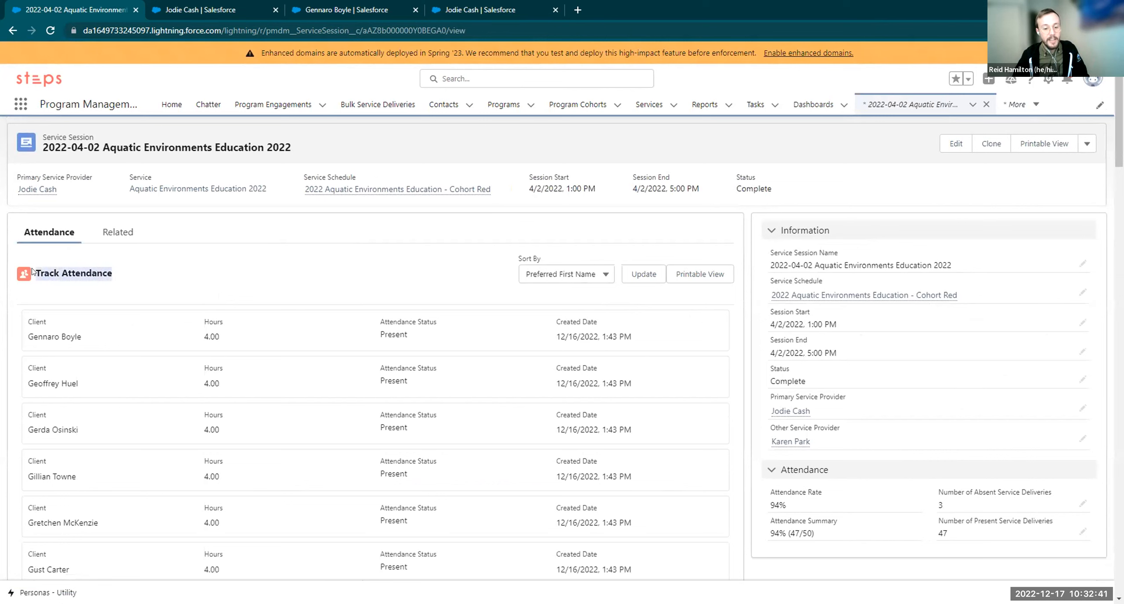
click(105, 265)
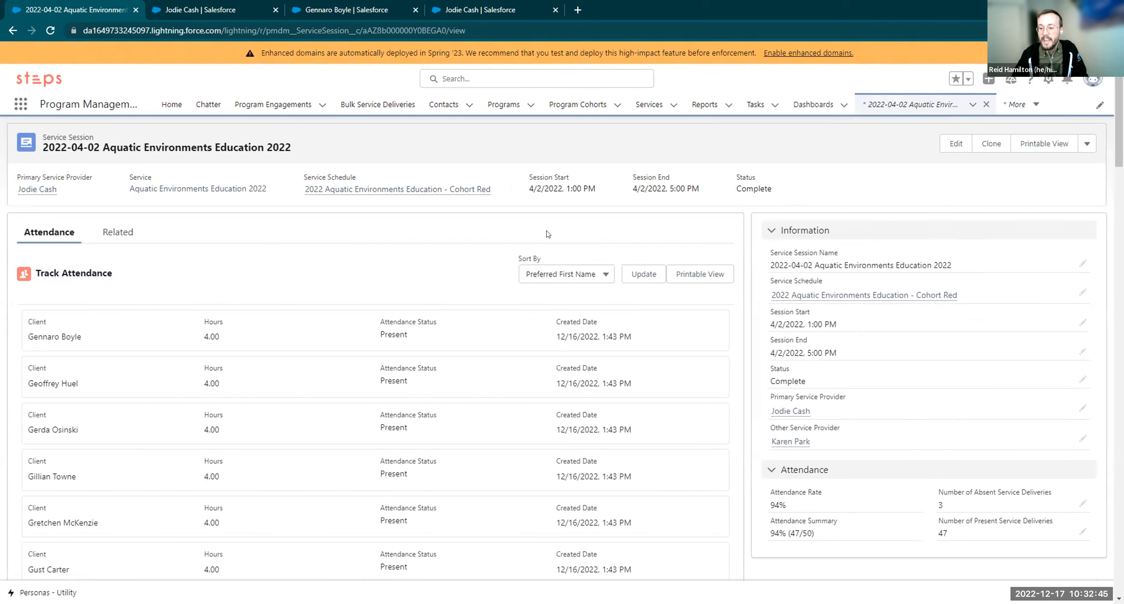
drag(768, 352, 819, 351)
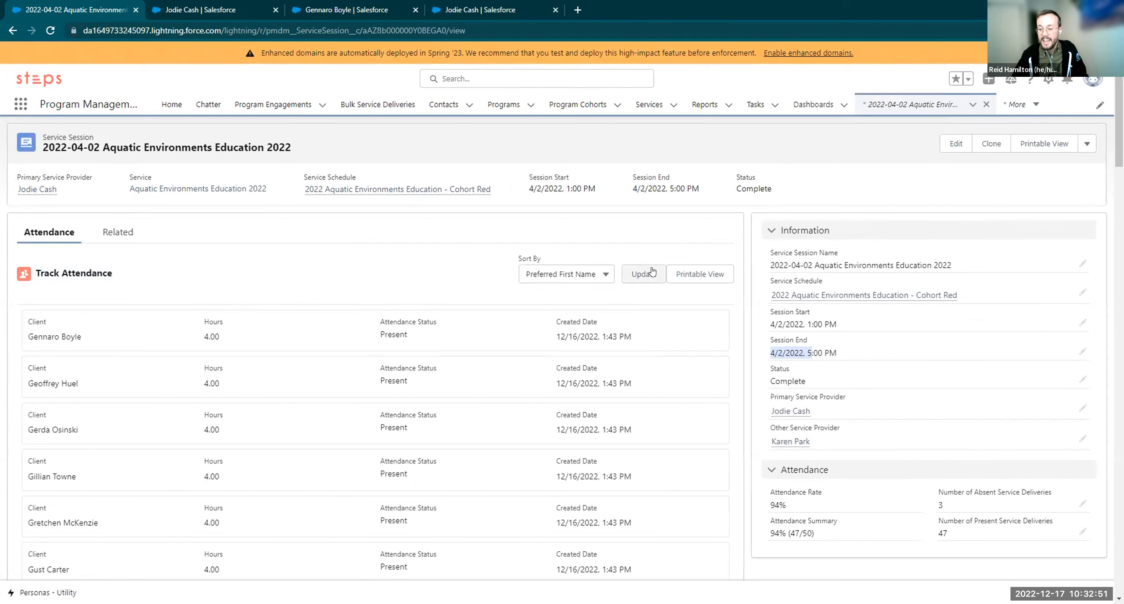
Review attendance of 47 present and 3 absent, then view the related service deliveries
scroll(417, 317, down, 3)
scroll(411, 313, down, 10)
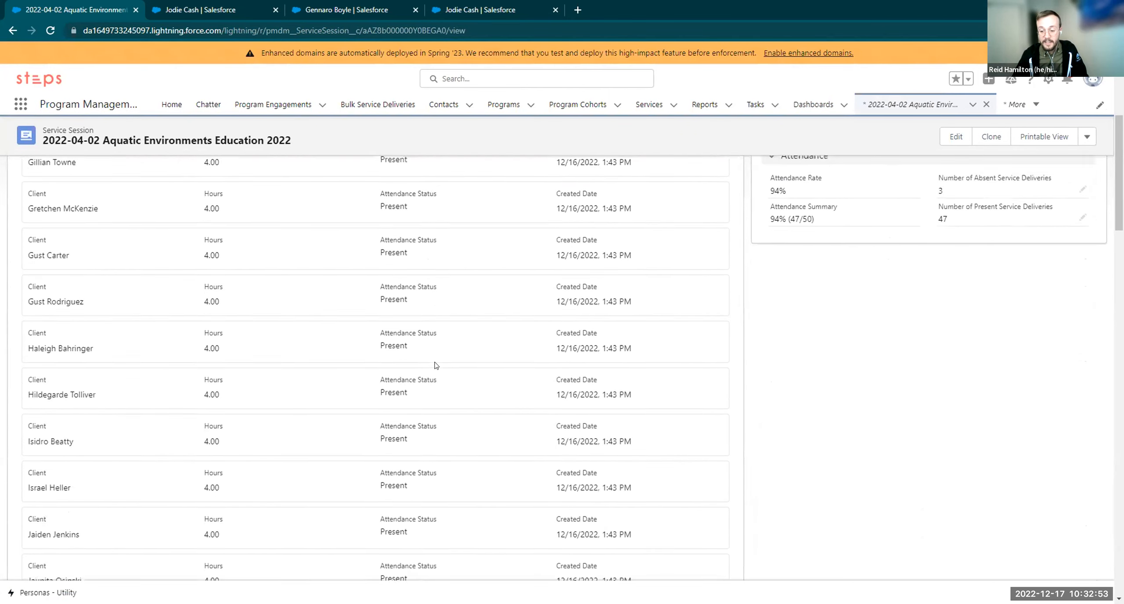
scroll(469, 392, down, 15)
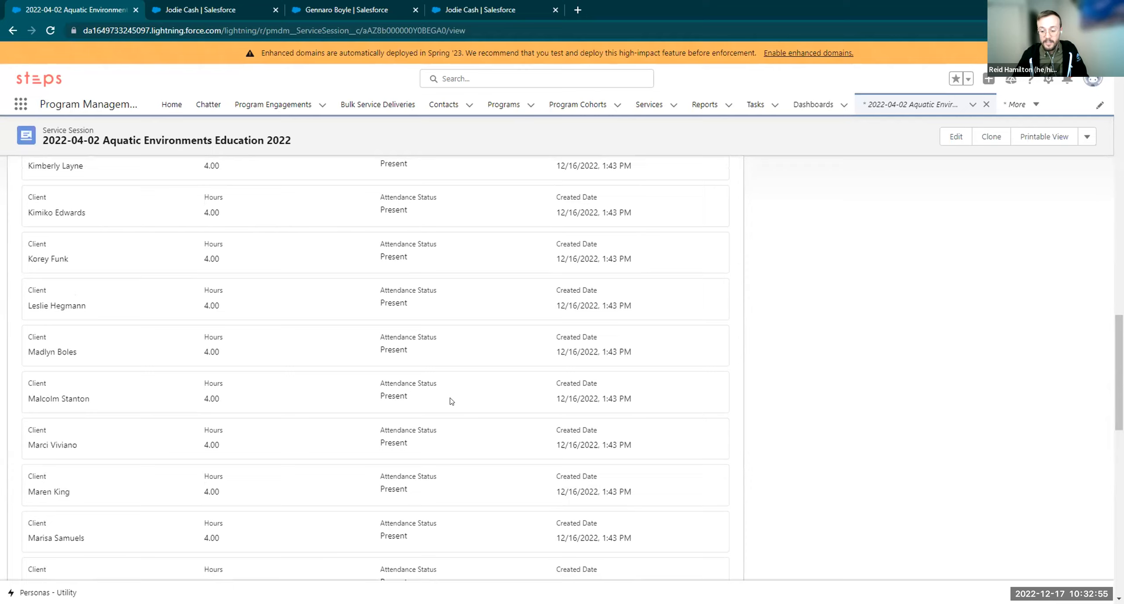
scroll(447, 409, down, 4)
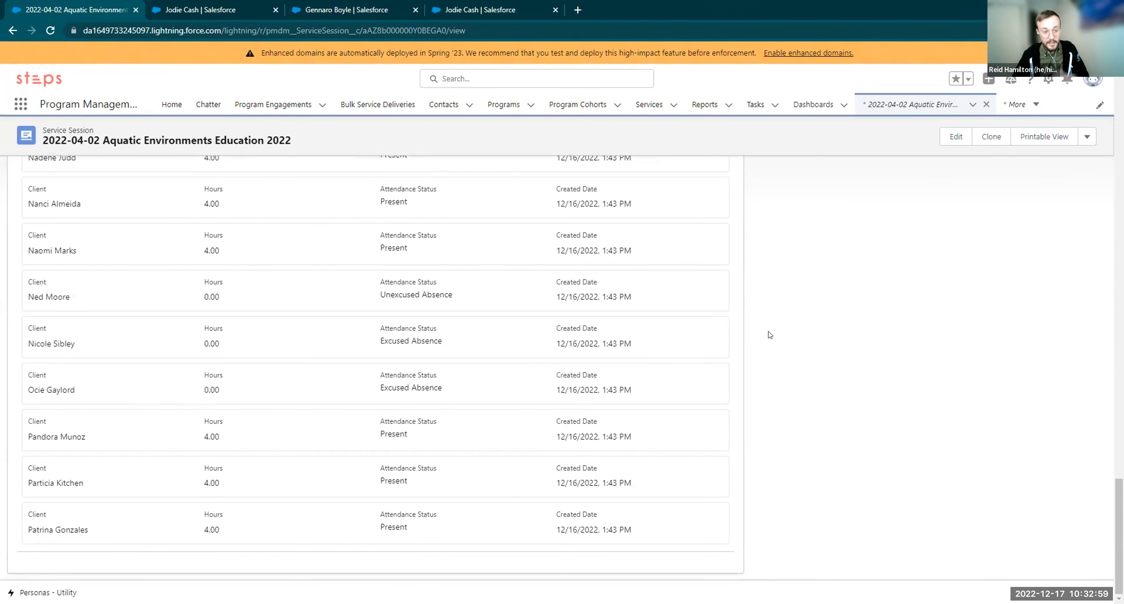
drag(1118, 497, 975, 51)
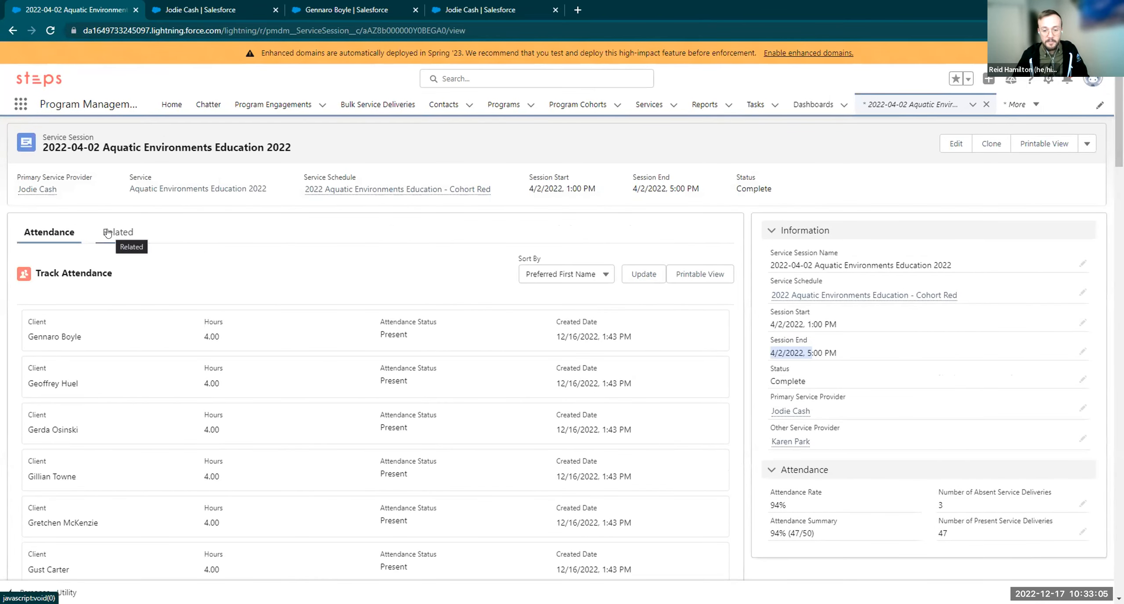
click(108, 233)
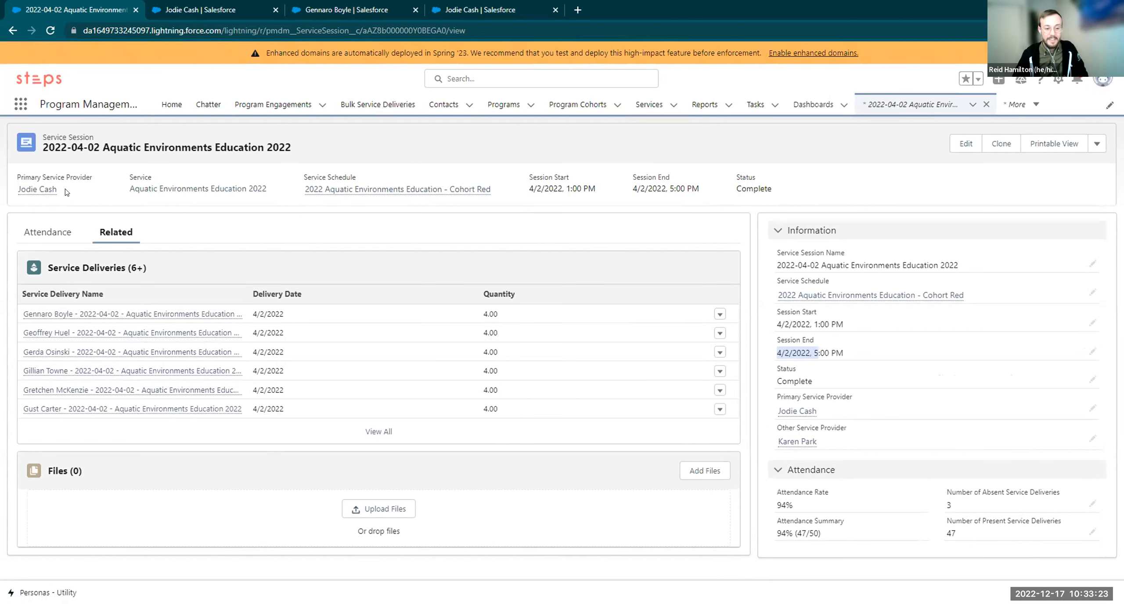
Return to the 2022-04-02 session's Attendance list
mouse_move(53, 191)
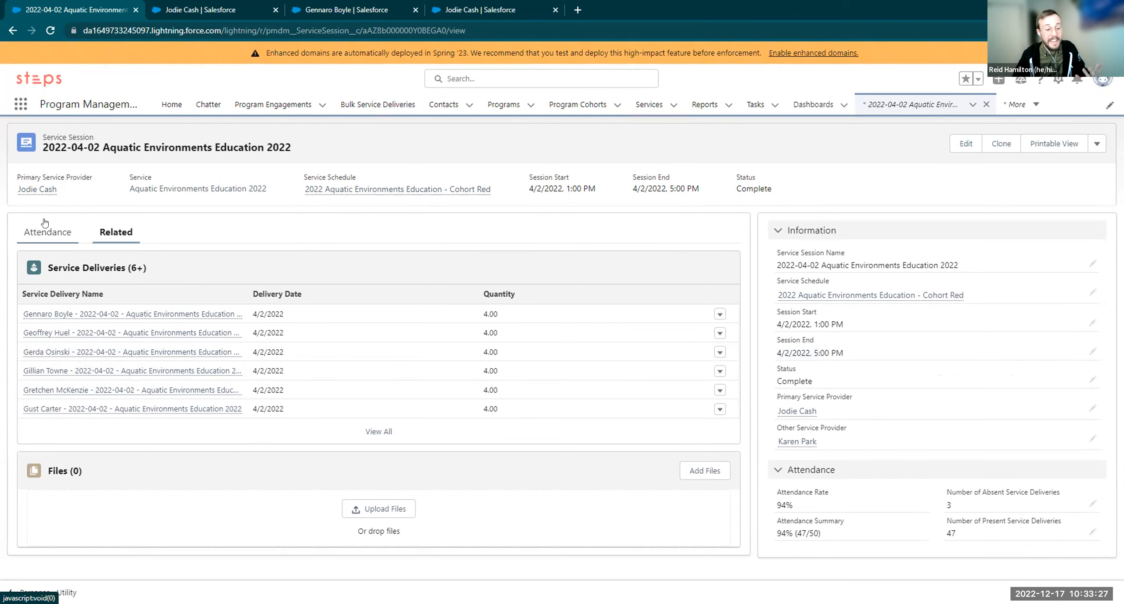
click(44, 233)
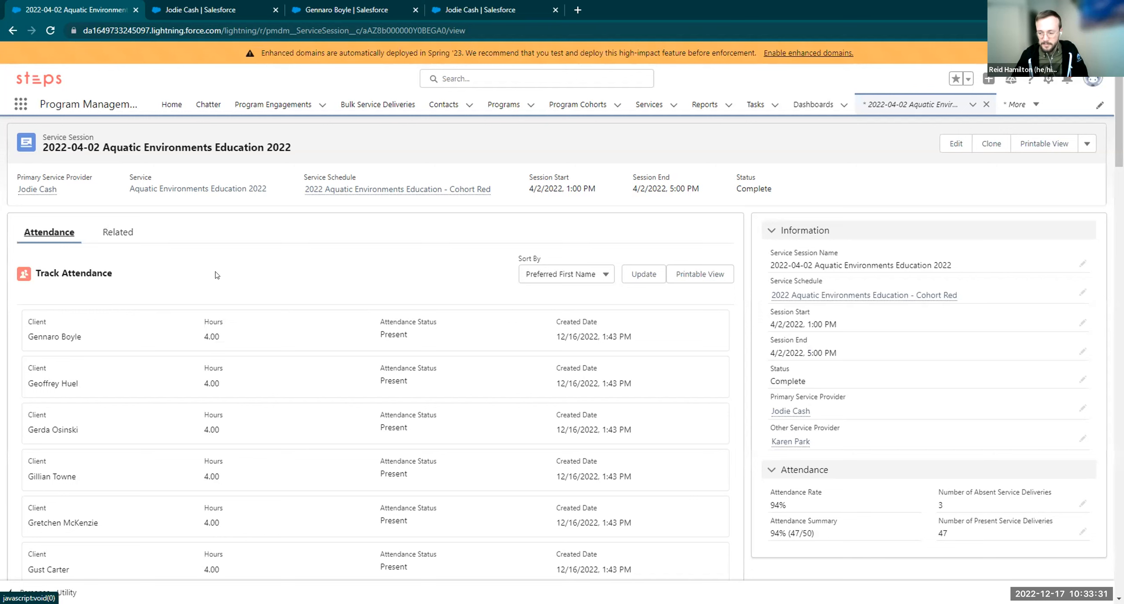
click(640, 275)
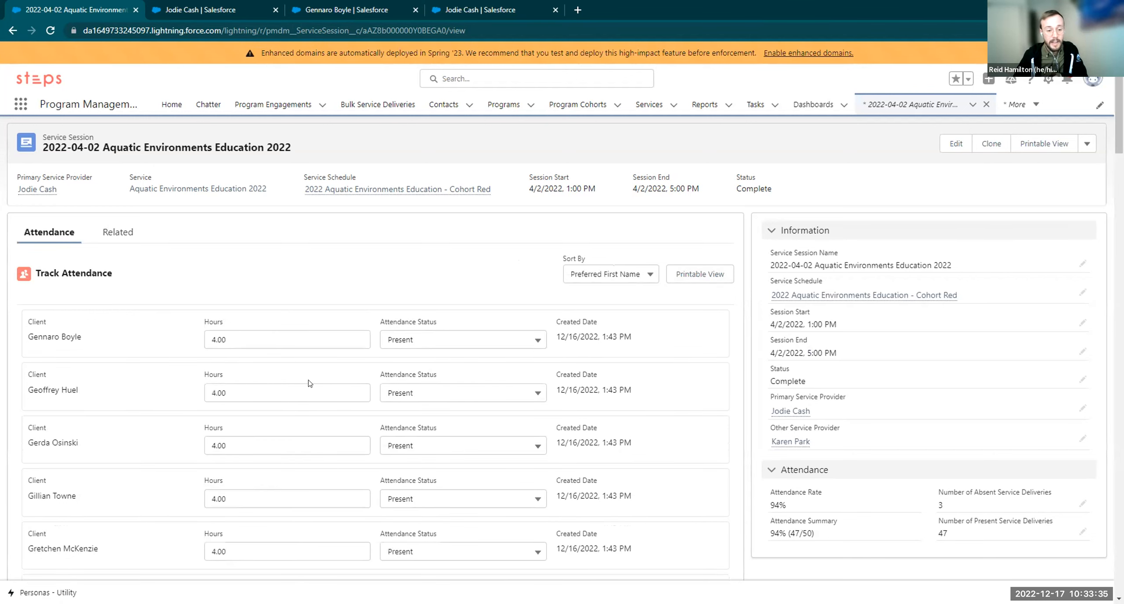
scroll(298, 355, down, 2)
scroll(298, 356, down, 6)
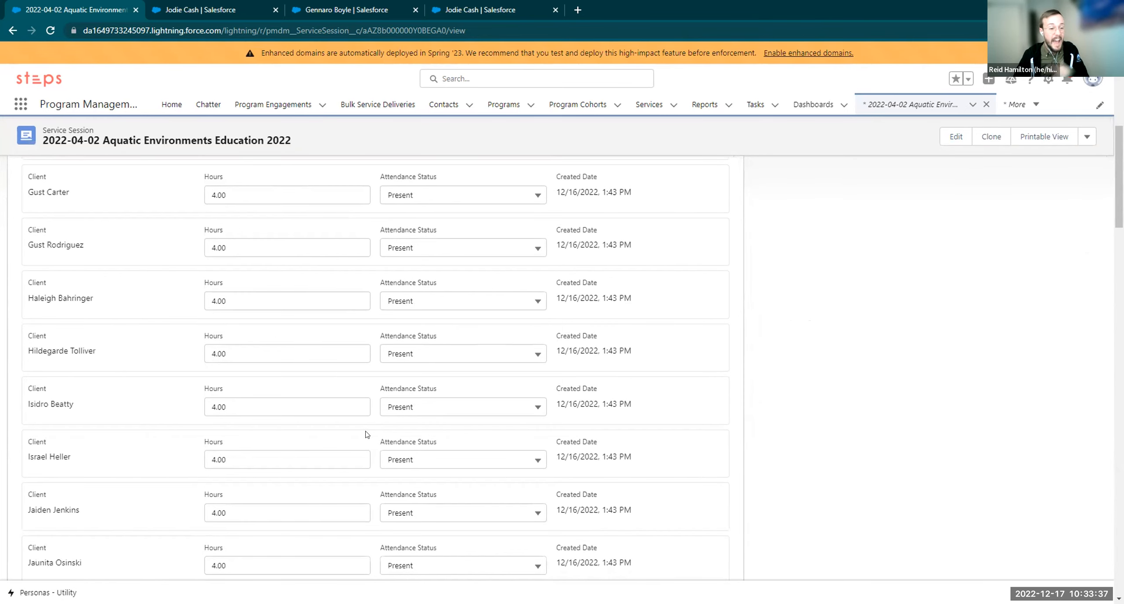
click(253, 306)
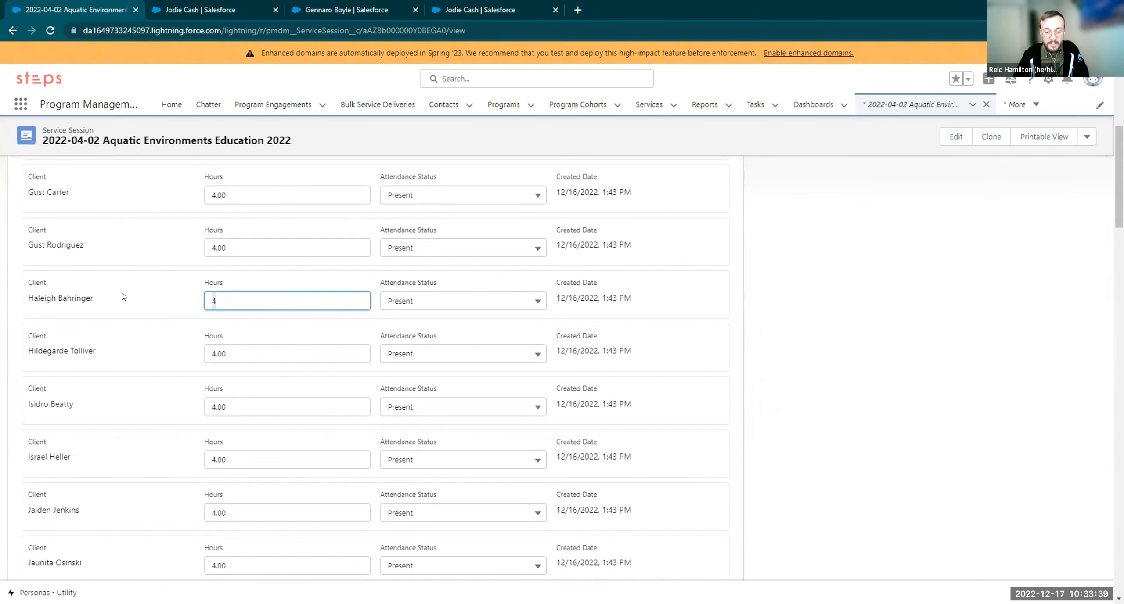
text(0)
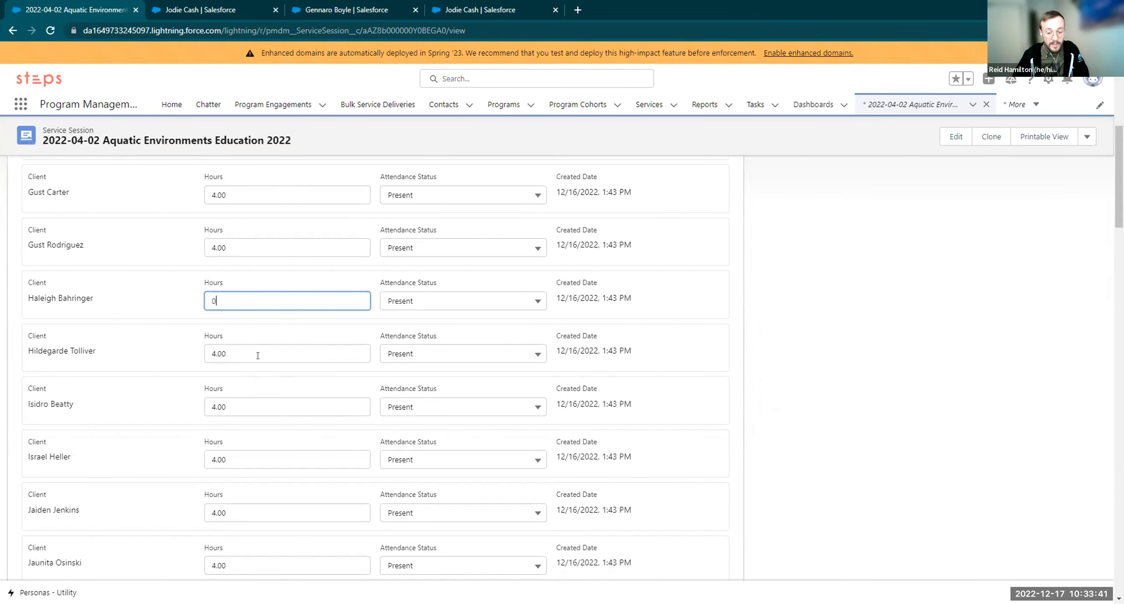
click(439, 302)
click(439, 386)
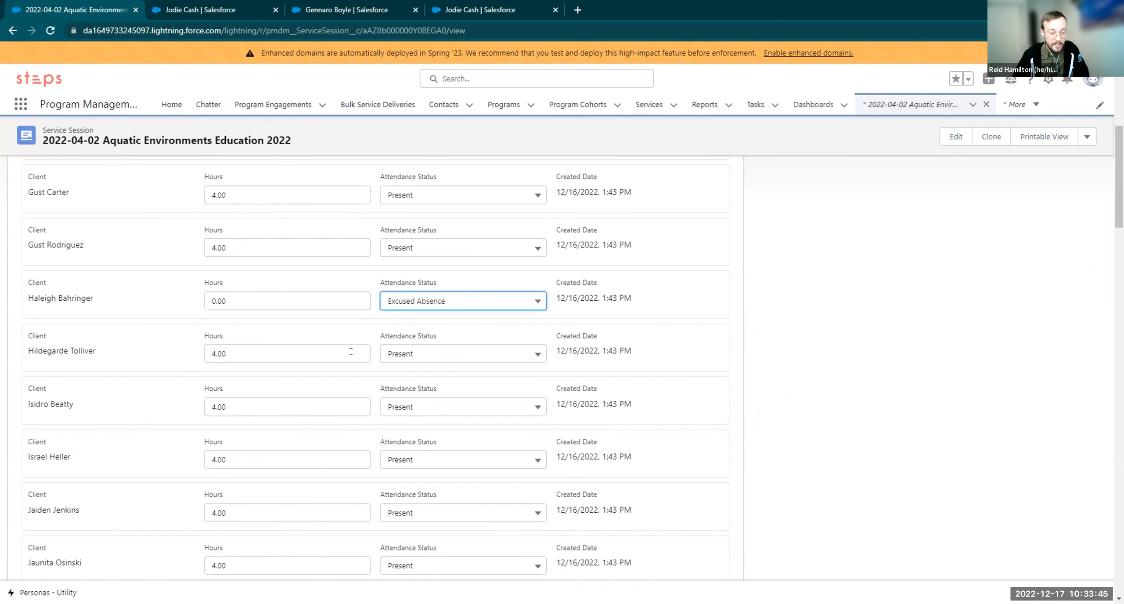
scroll(364, 373, up, 15)
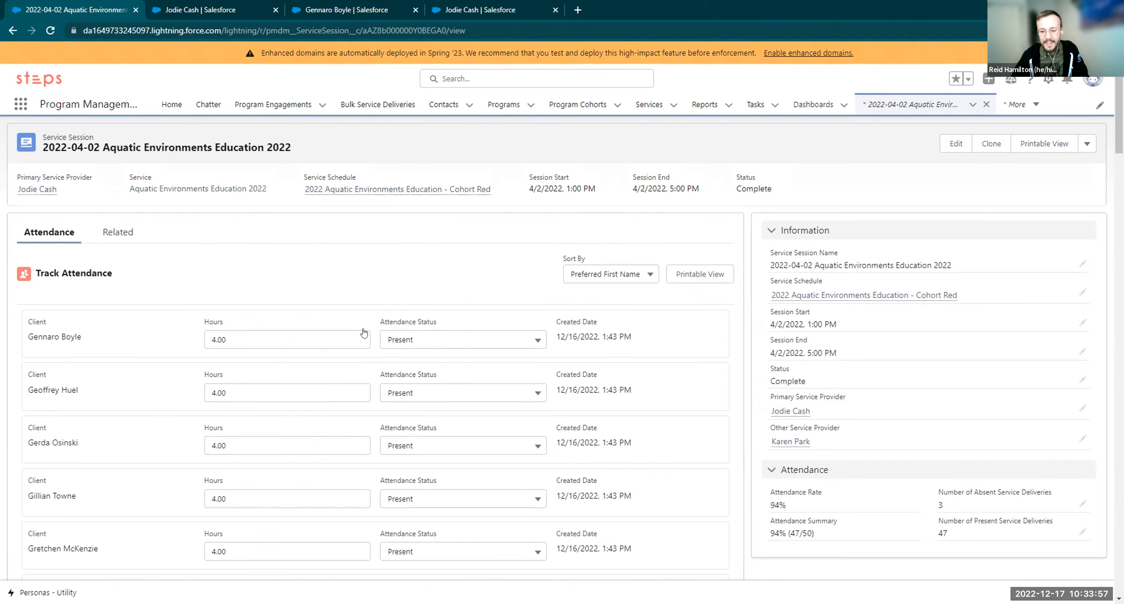
scroll(358, 327, down, 20)
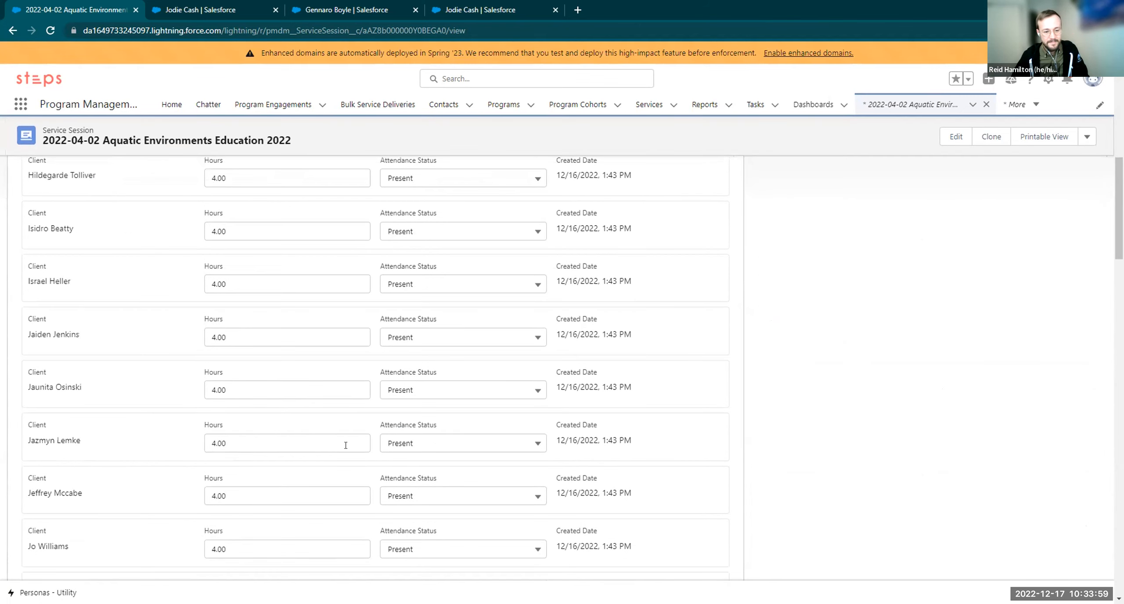
scroll(341, 463, down, 15)
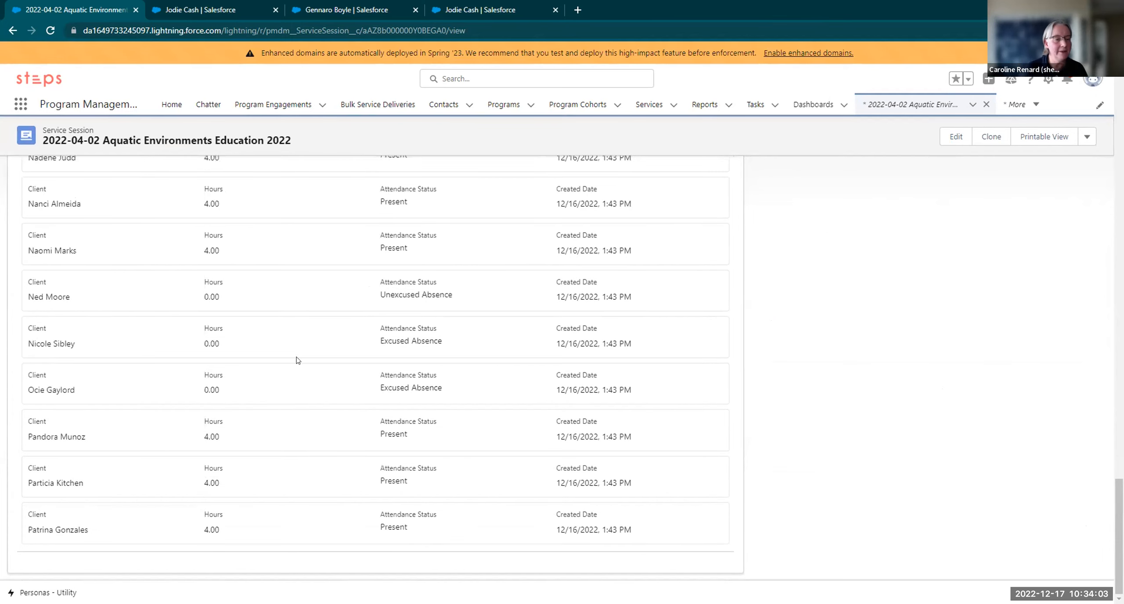
scroll(350, 390, up, 7)
scroll(351, 390, up, 20)
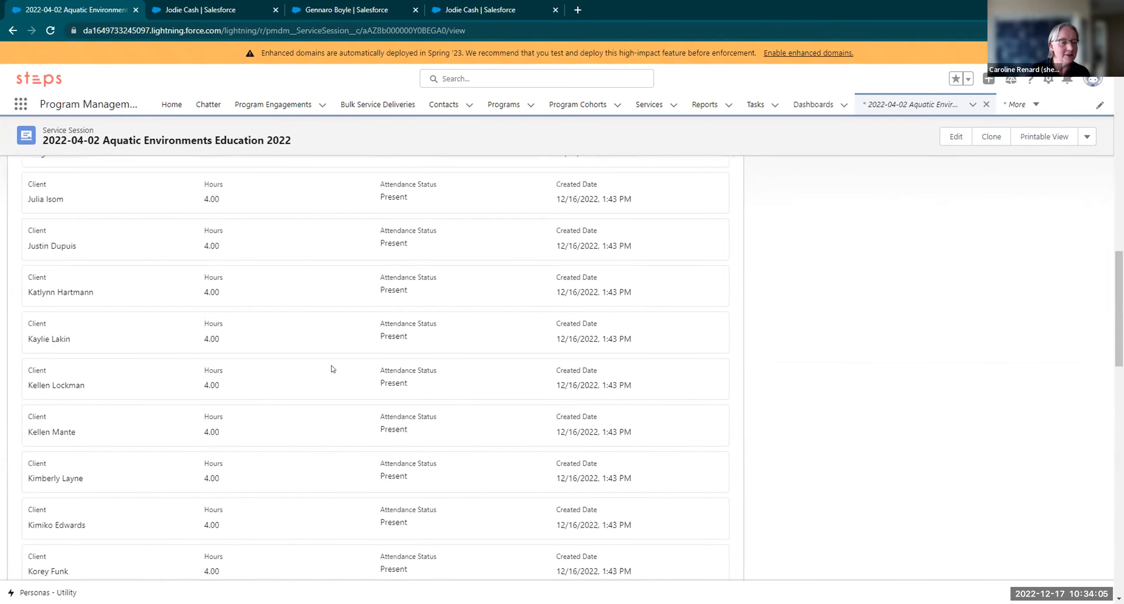
scroll(312, 403, up, 15)
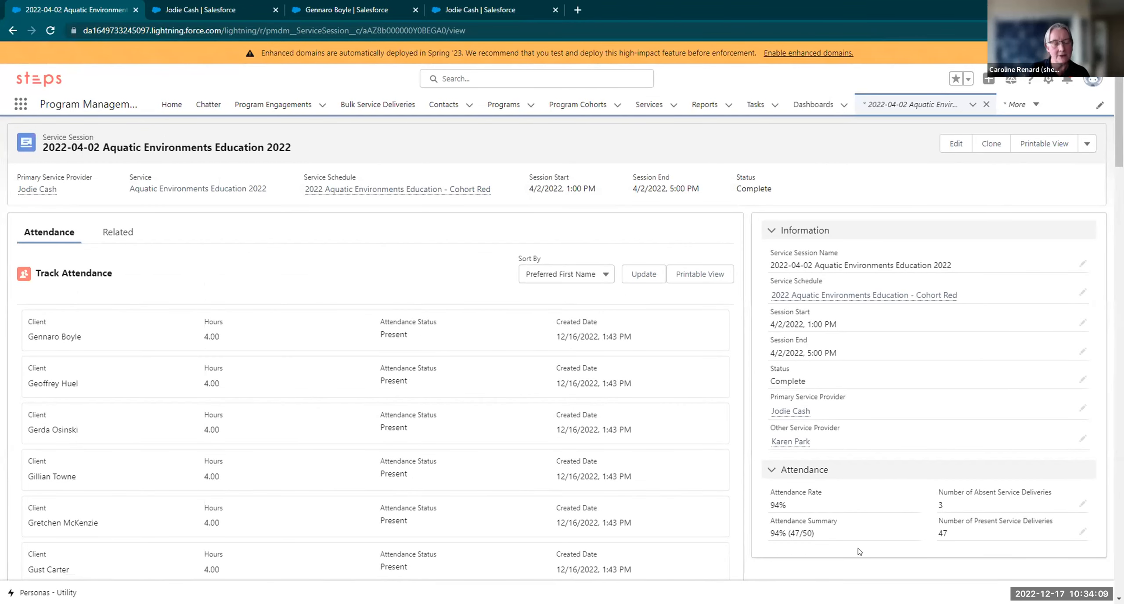
drag(770, 490, 1013, 531)
click(1013, 532)
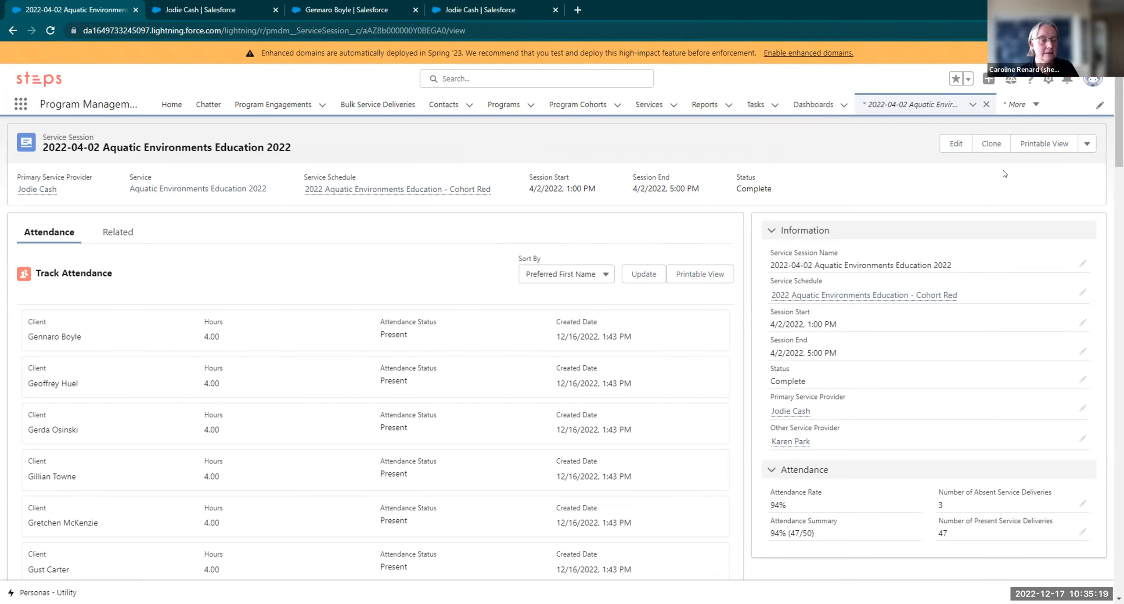
Review the clients' unexcused-absence notifications, then dismiss the list
click(1066, 79)
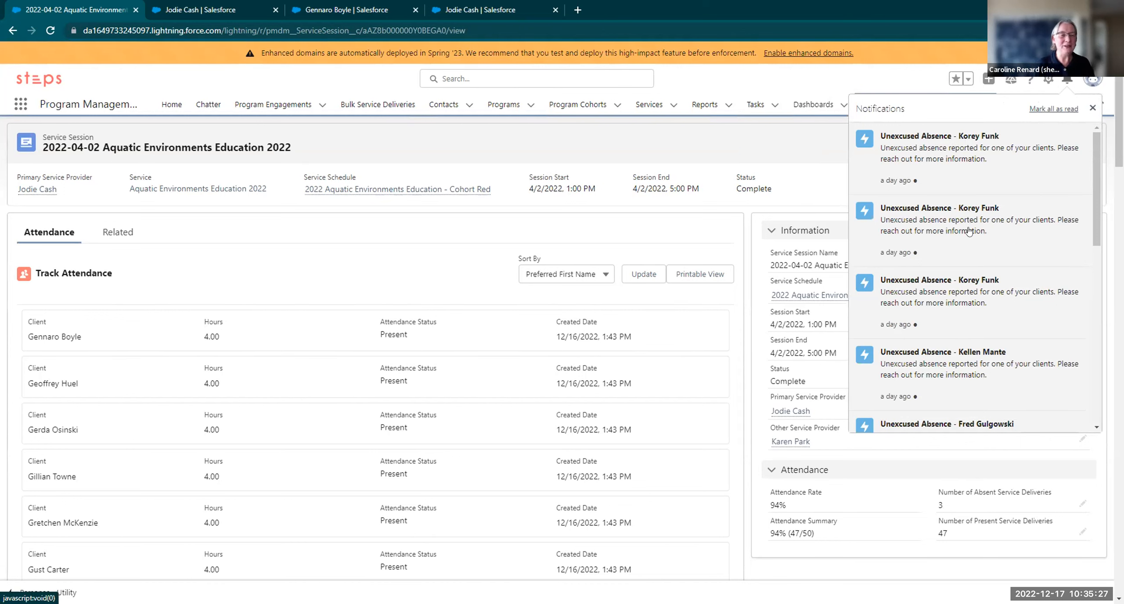
scroll(969, 231, down, 1)
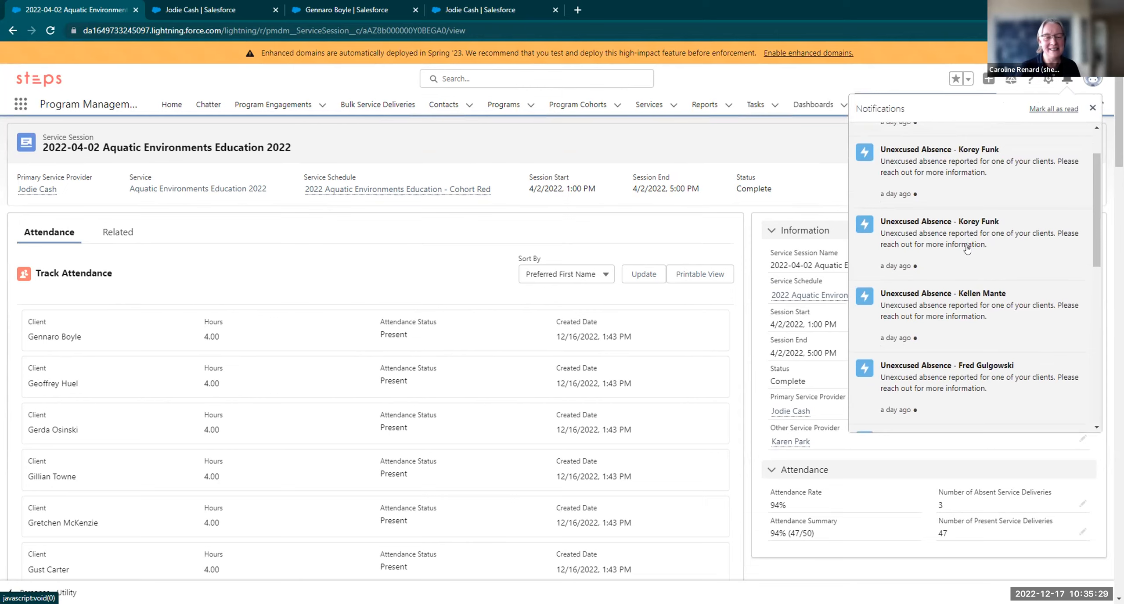
scroll(965, 255, down, 3)
scroll(961, 285, down, 3)
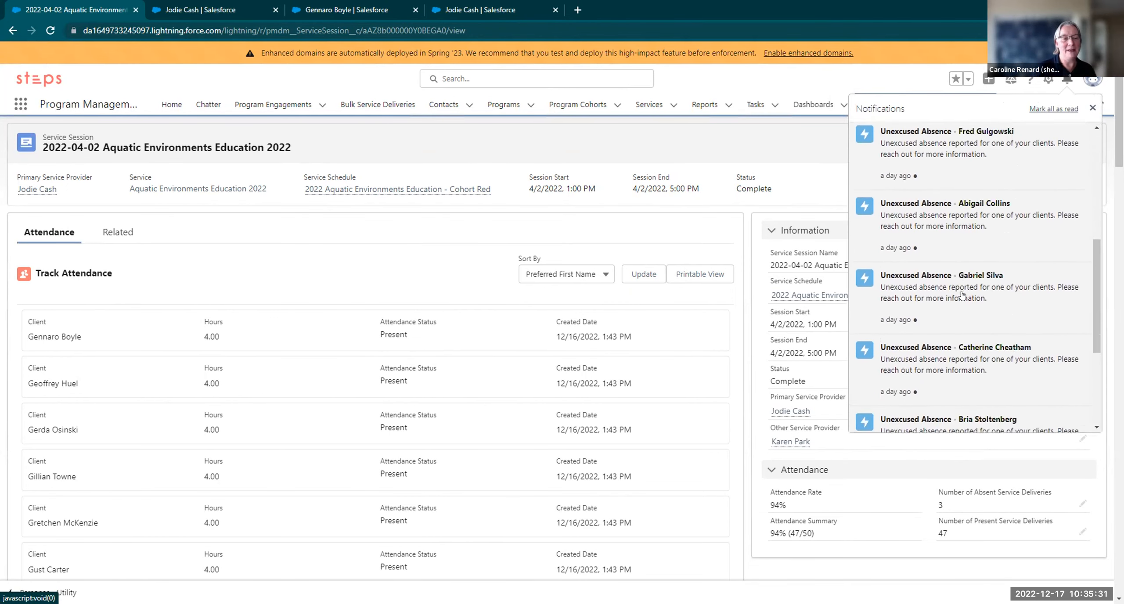
scroll(971, 333, down, 1)
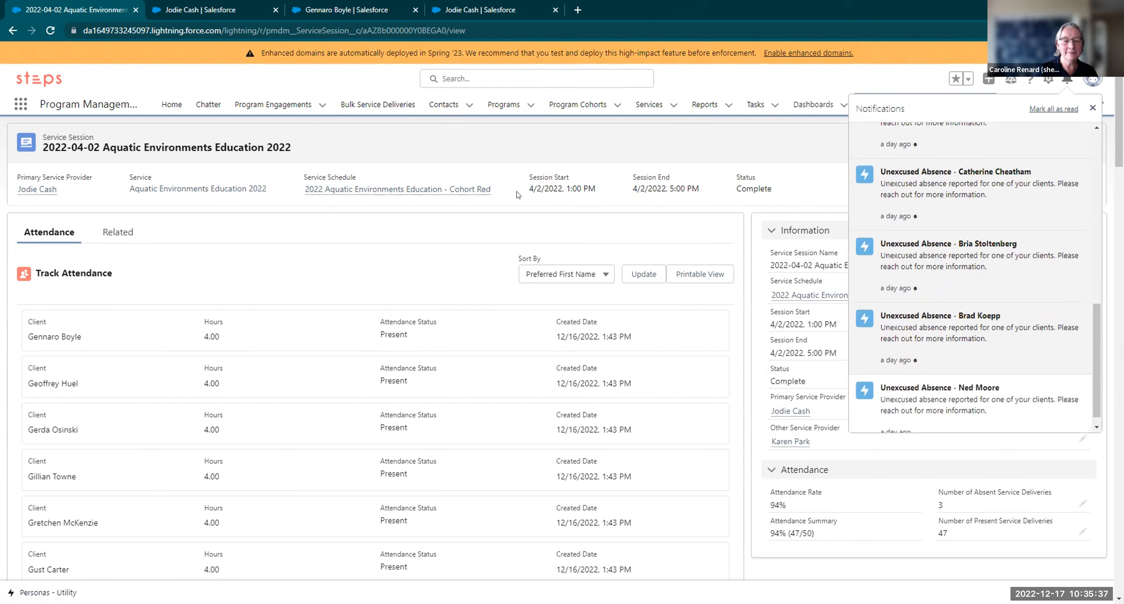
click(423, 148)
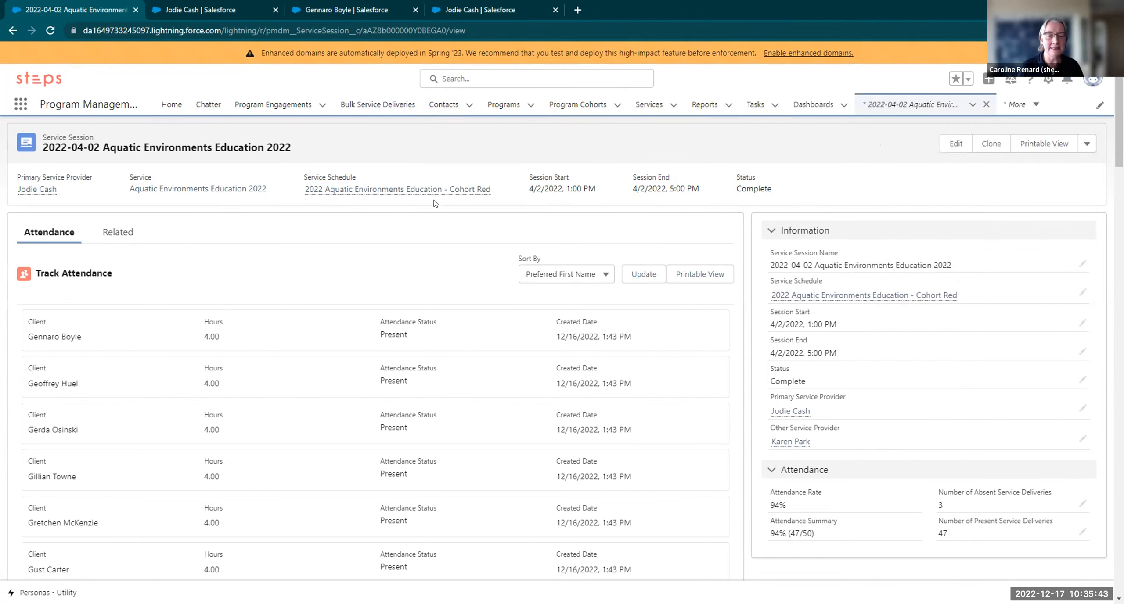
Choose 2022 Wildlife Awareness and Appreciation from the Programs dropdown
mouse_move(424, 189)
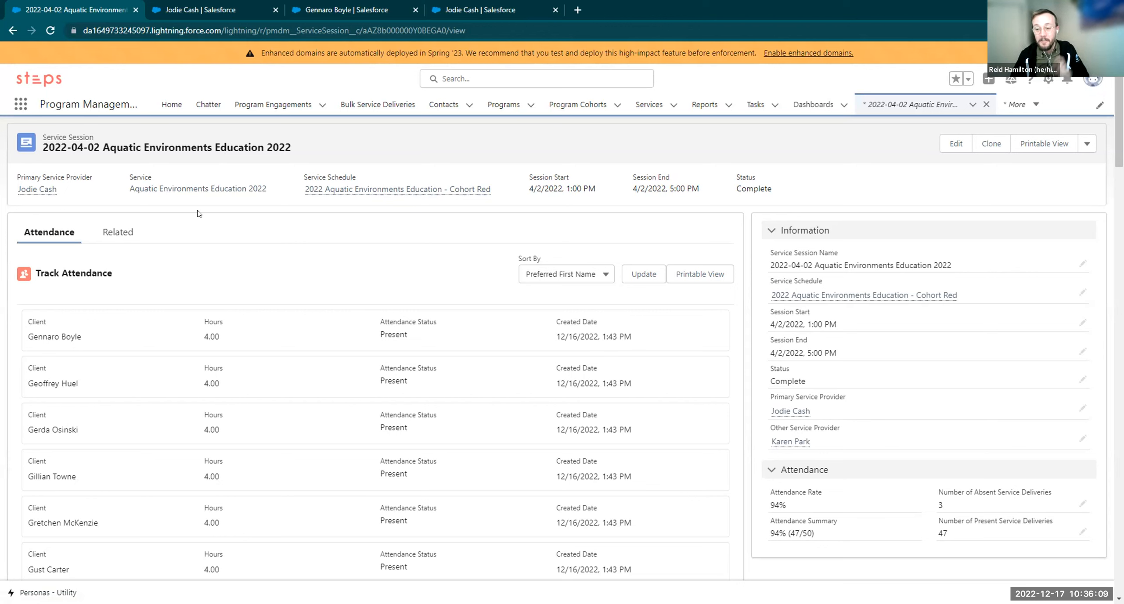
click(531, 107)
click(510, 176)
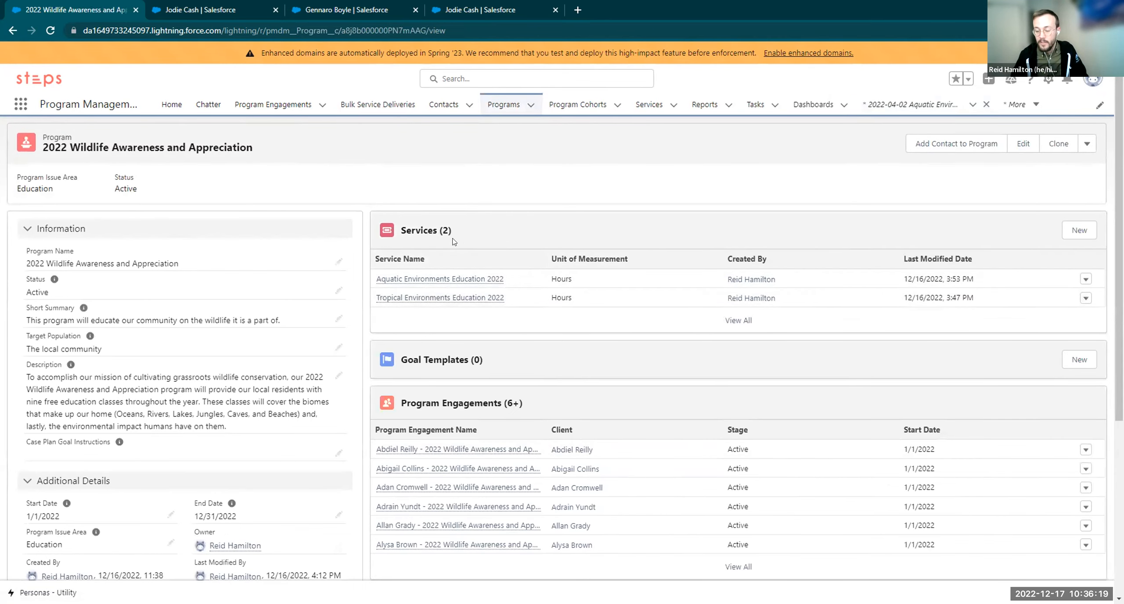
Create and save the service 'Human Impact on Local Environments 2022' with unit of measurement Hours
click(1080, 231)
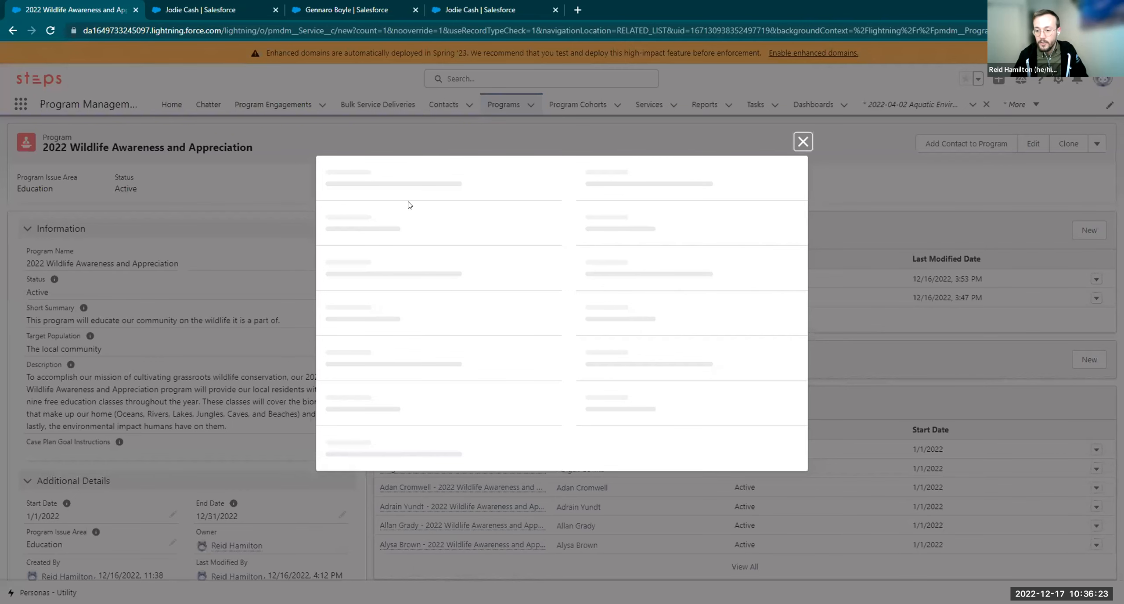
click(381, 159)
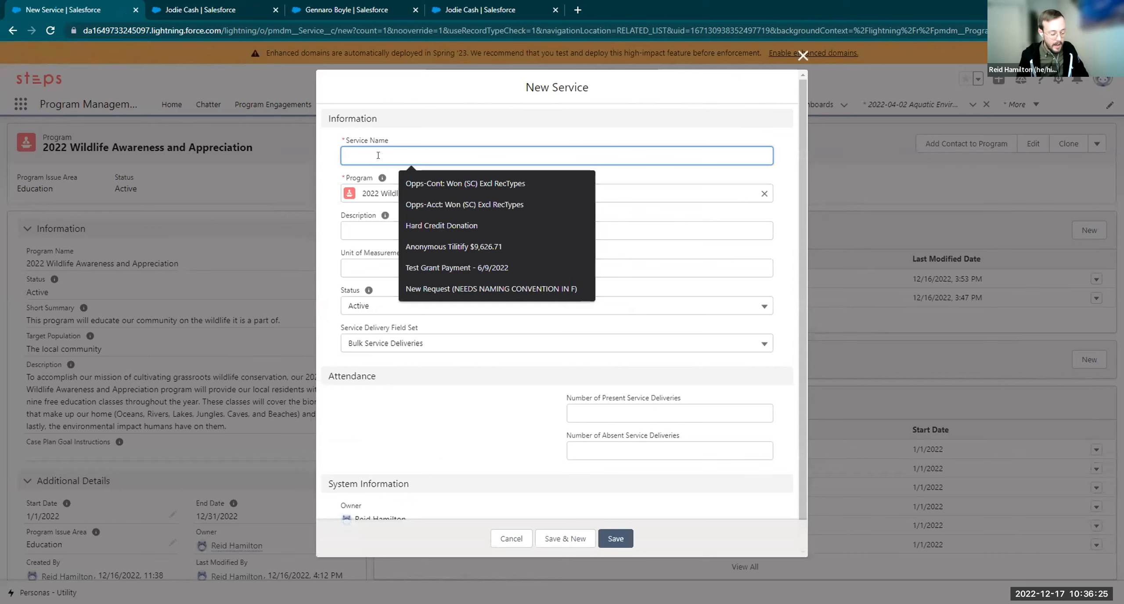
text(Human Impac)
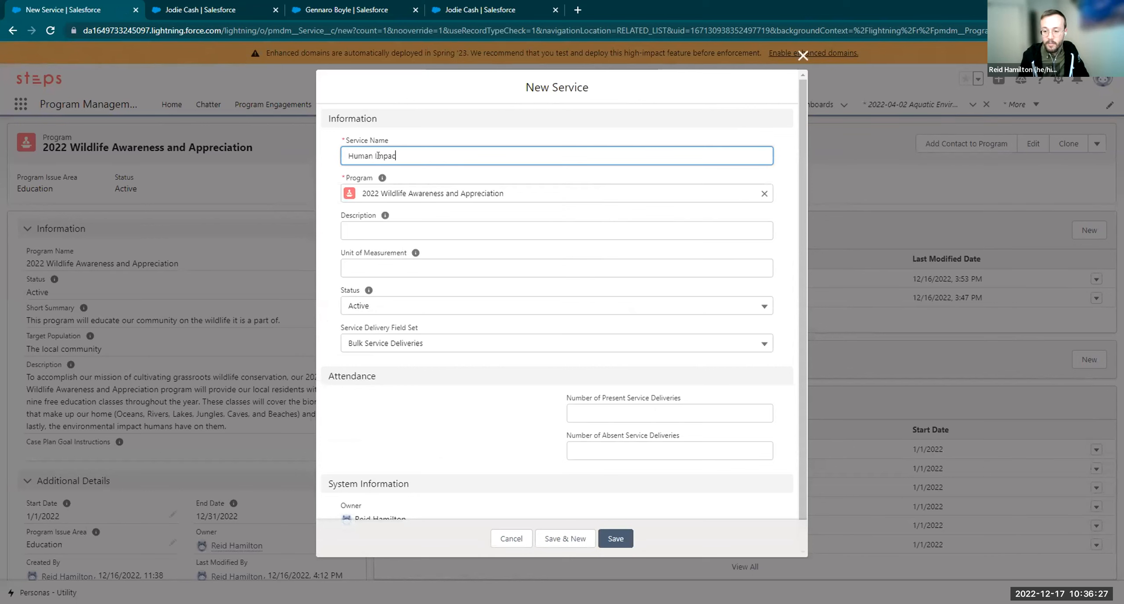
text(t on Local E)
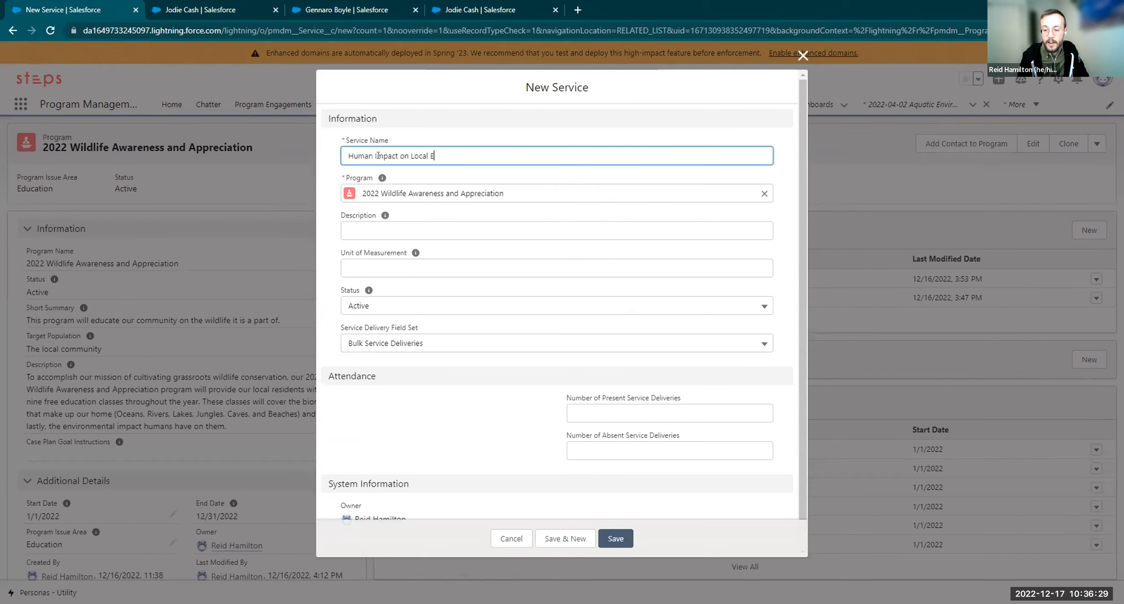
text(nvironments)
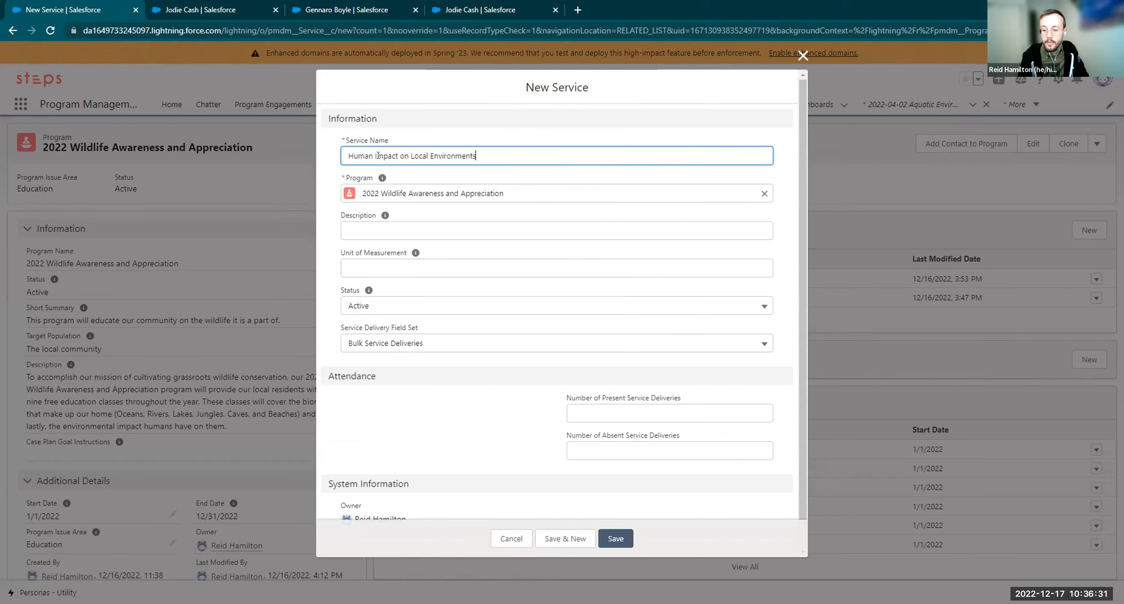
text( 2022)
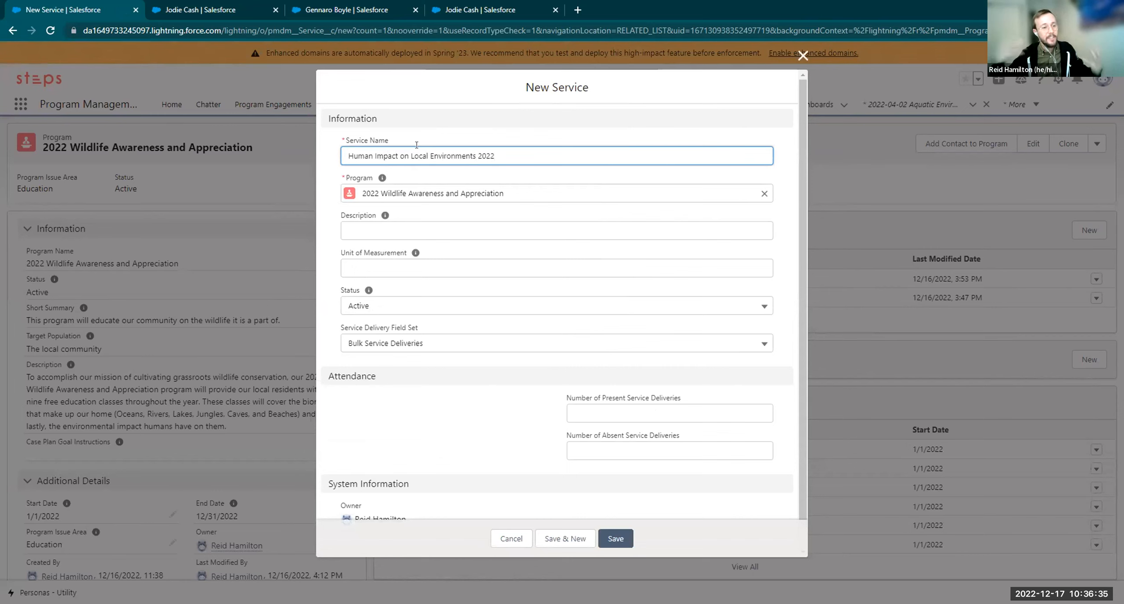
click(441, 136)
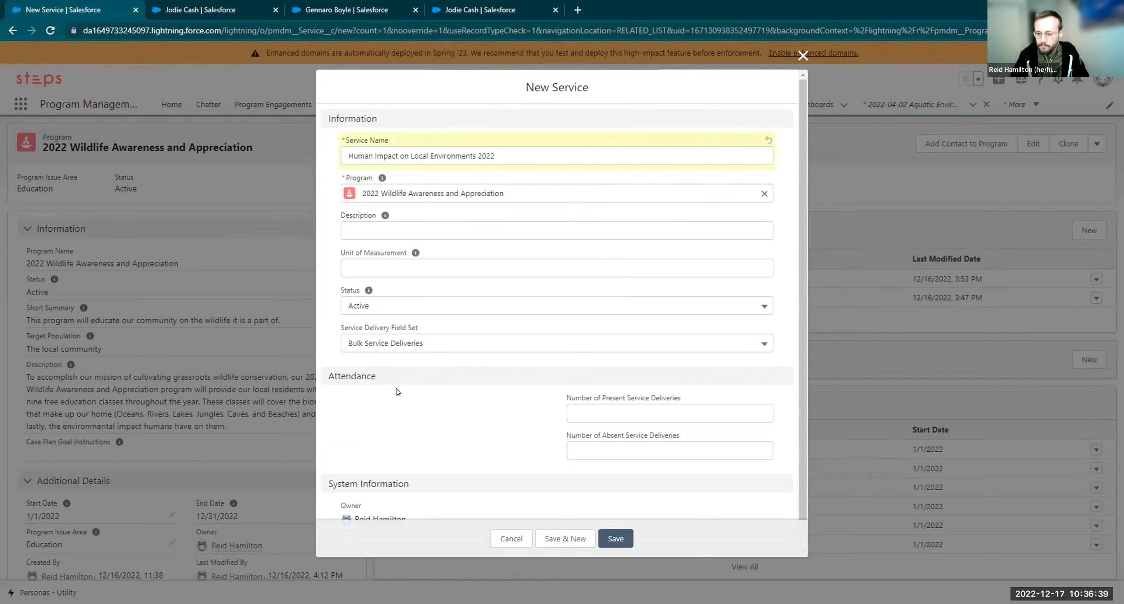
click(397, 269)
text(Hours)
key(Tab)
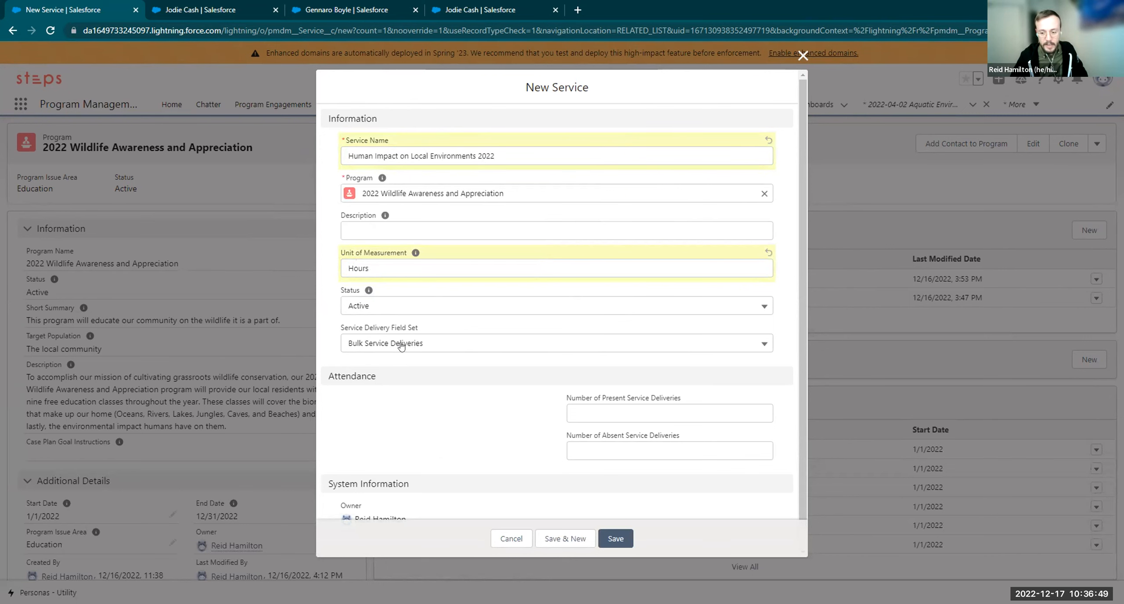
scroll(426, 344, down, 1)
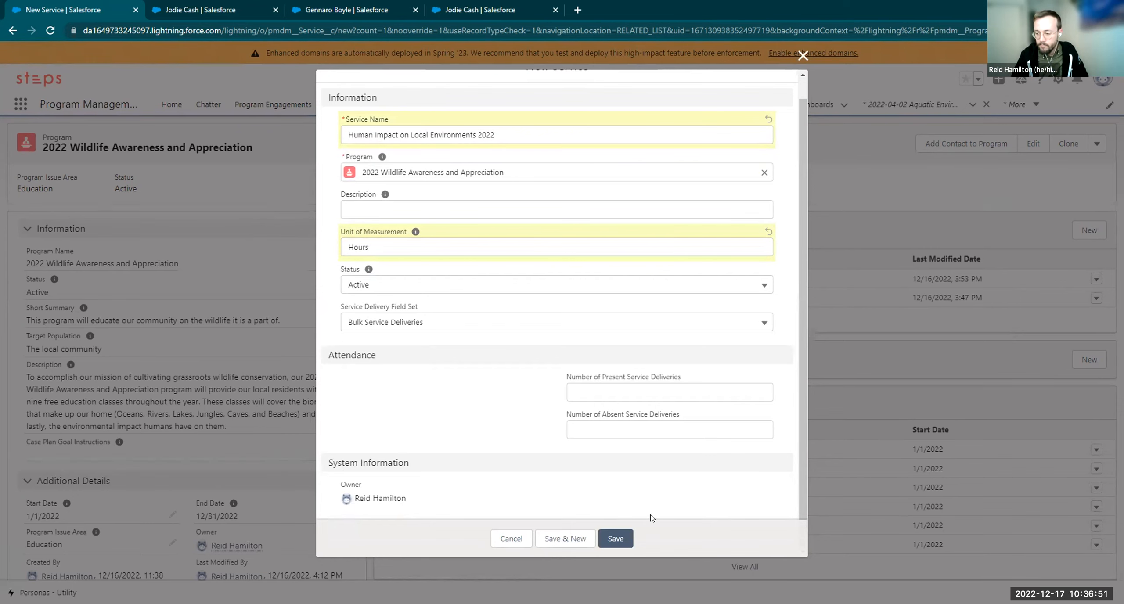
drag(557, 394, 512, 411)
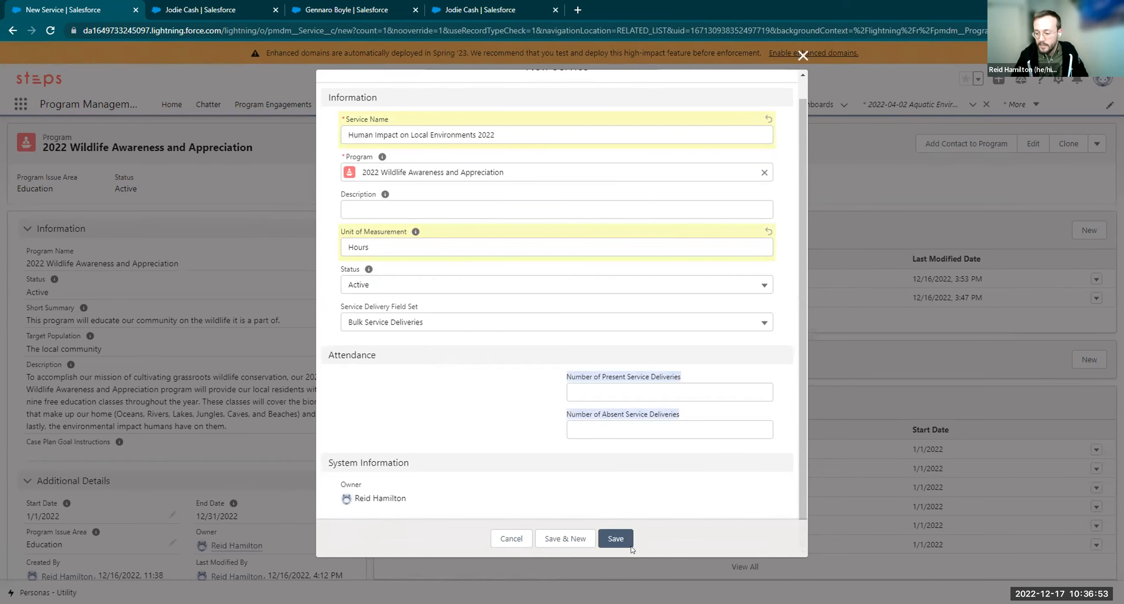
click(615, 539)
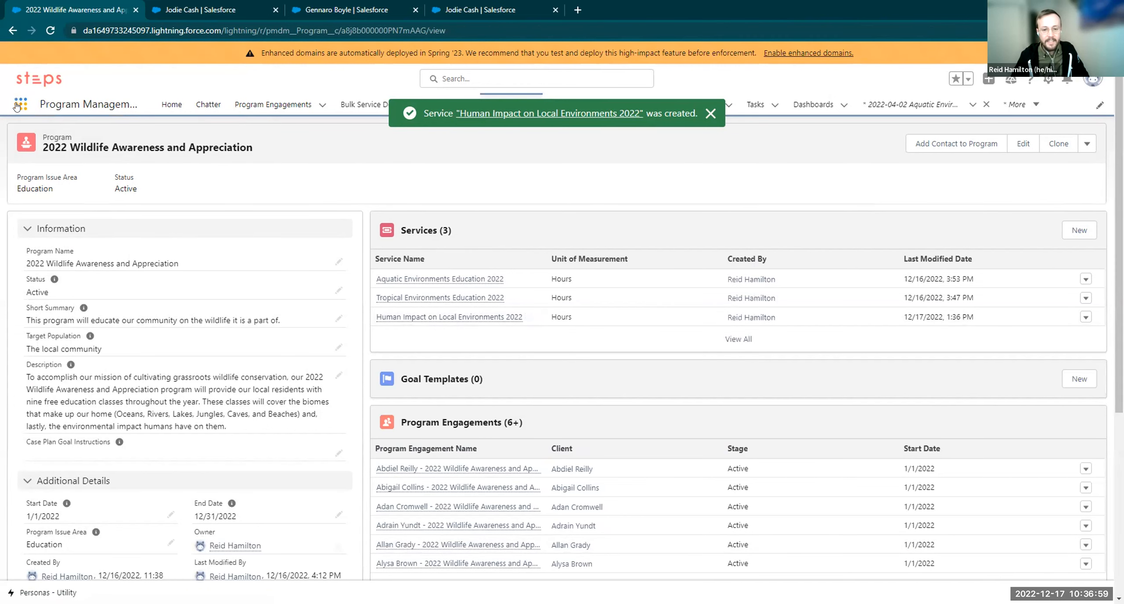
Open Service Schedules via App Launcher and start a schedule named '2022 Human Impact Courses - Cohort Red'
text(service sche)
click(64, 213)
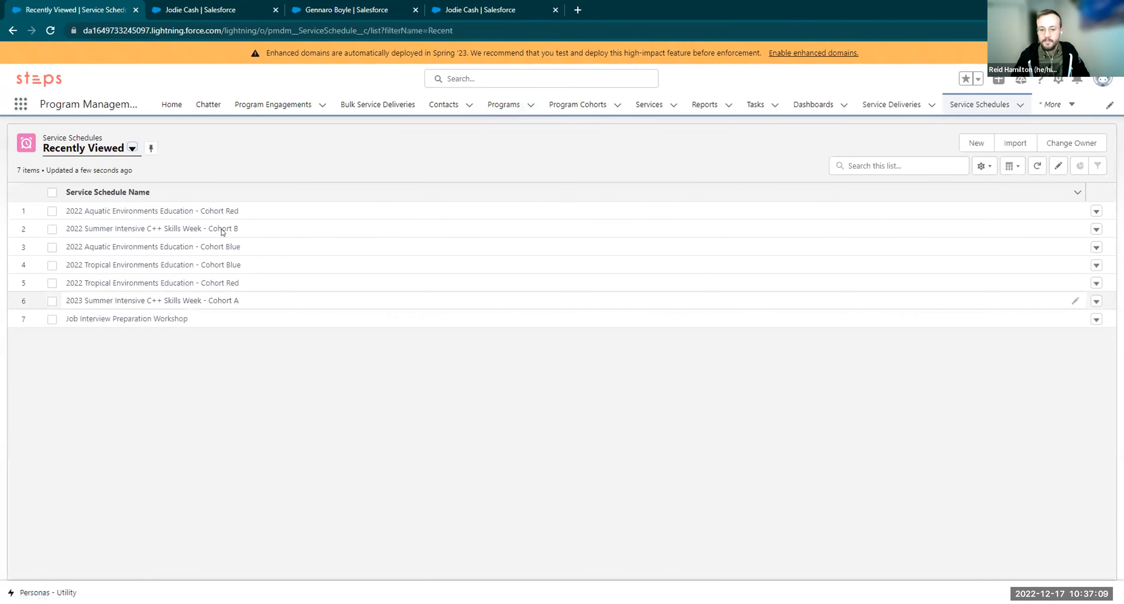
click(972, 146)
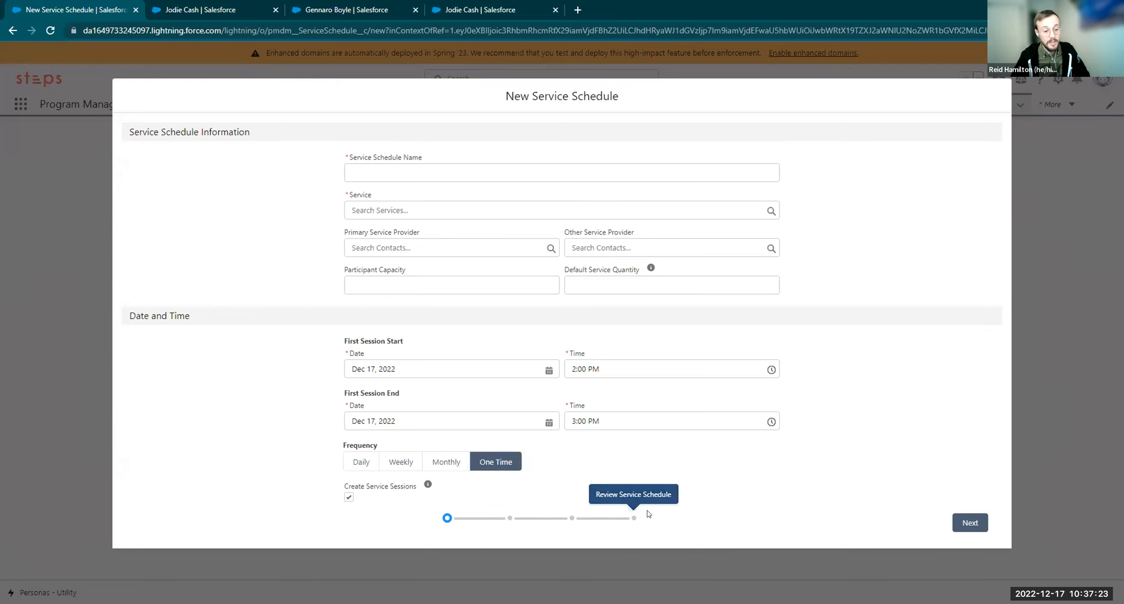
click(425, 166)
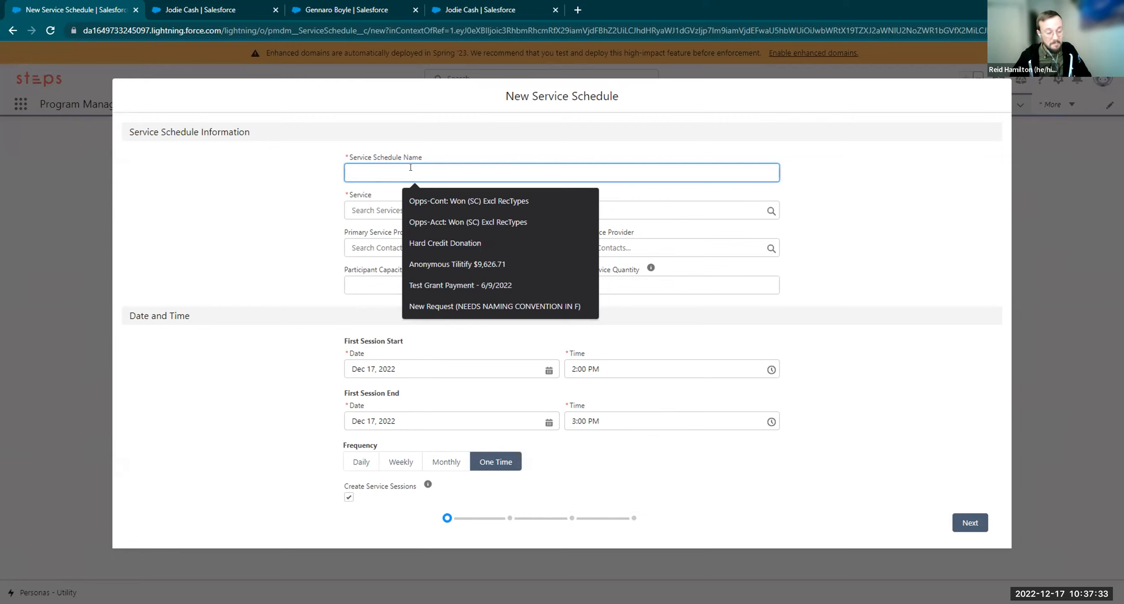
text(2022)
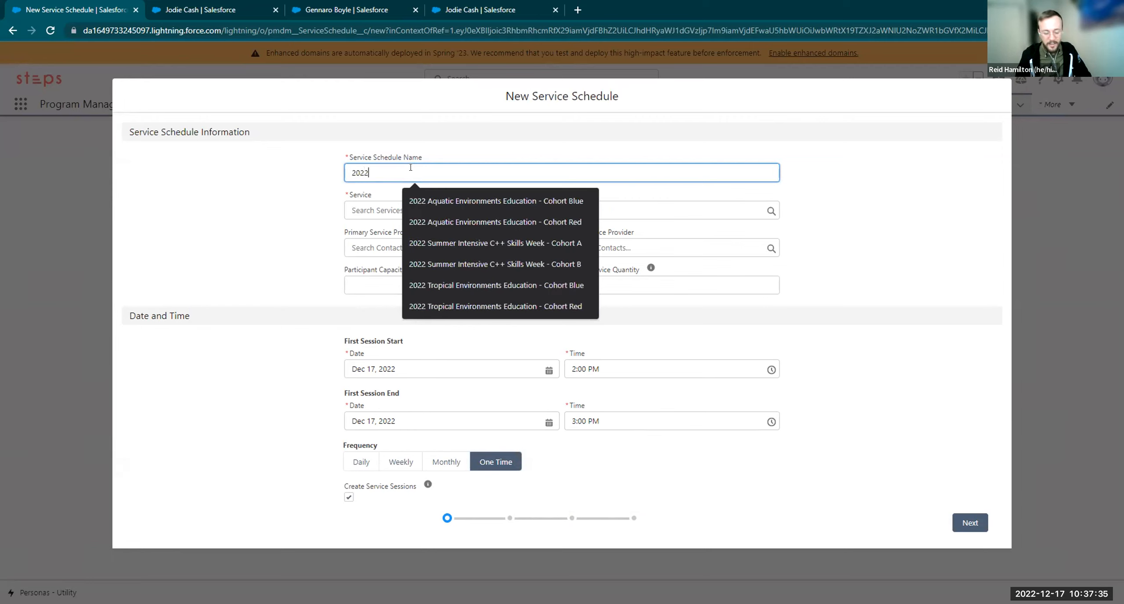
text( Human Impact Coursess)
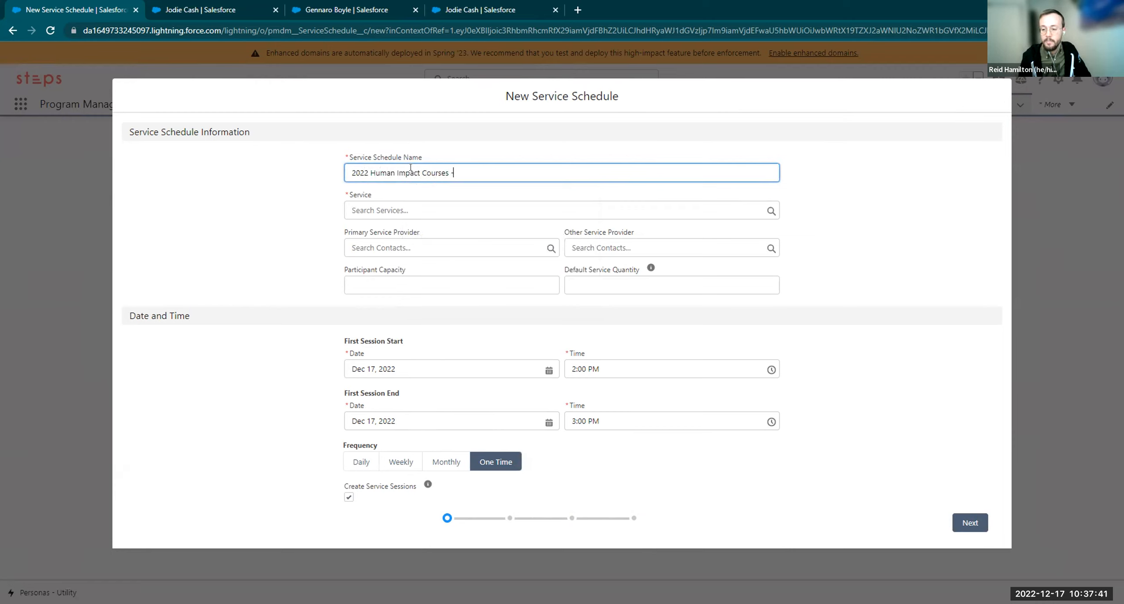
text( - Cohort Re)
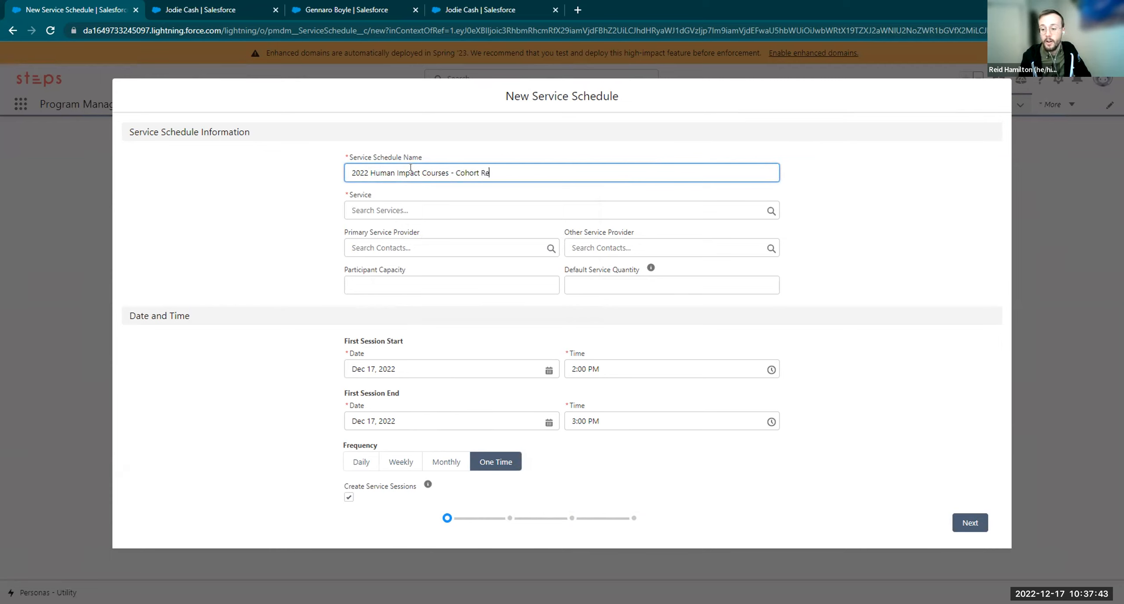
text(d)
click(429, 204)
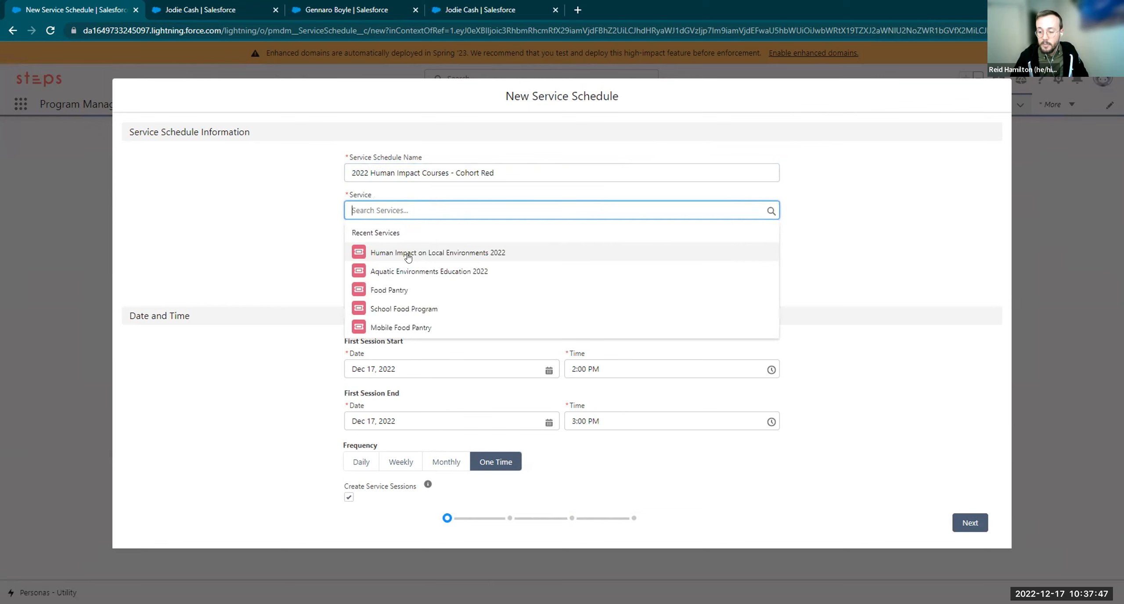
Link Human Impact on Local Environments 2022 and select the primary and other provider contacts
click(408, 254)
click(396, 246)
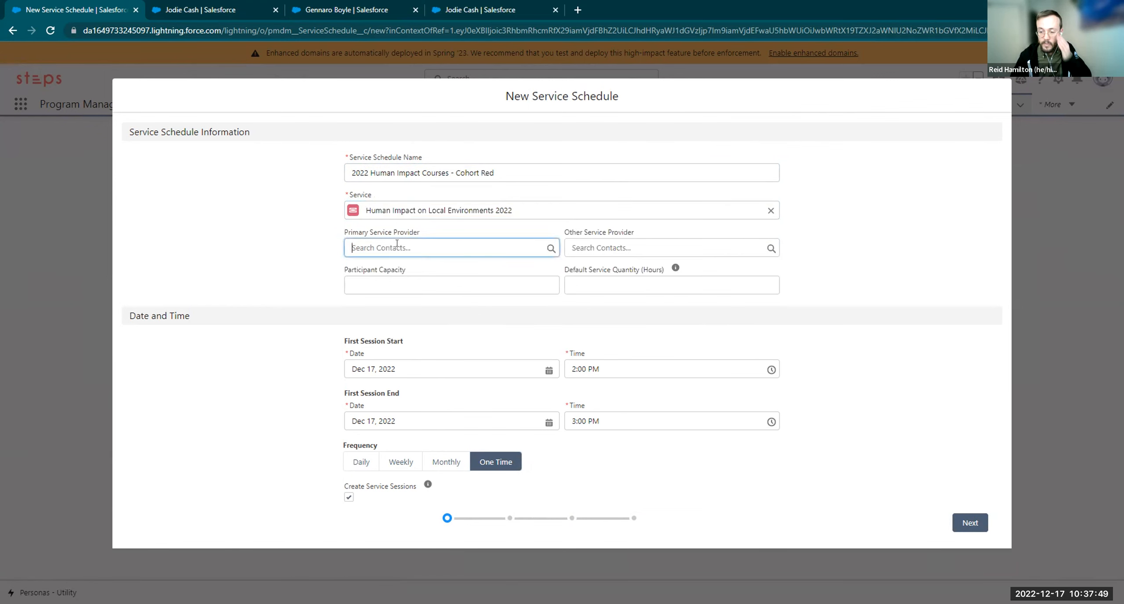
text(jodie)
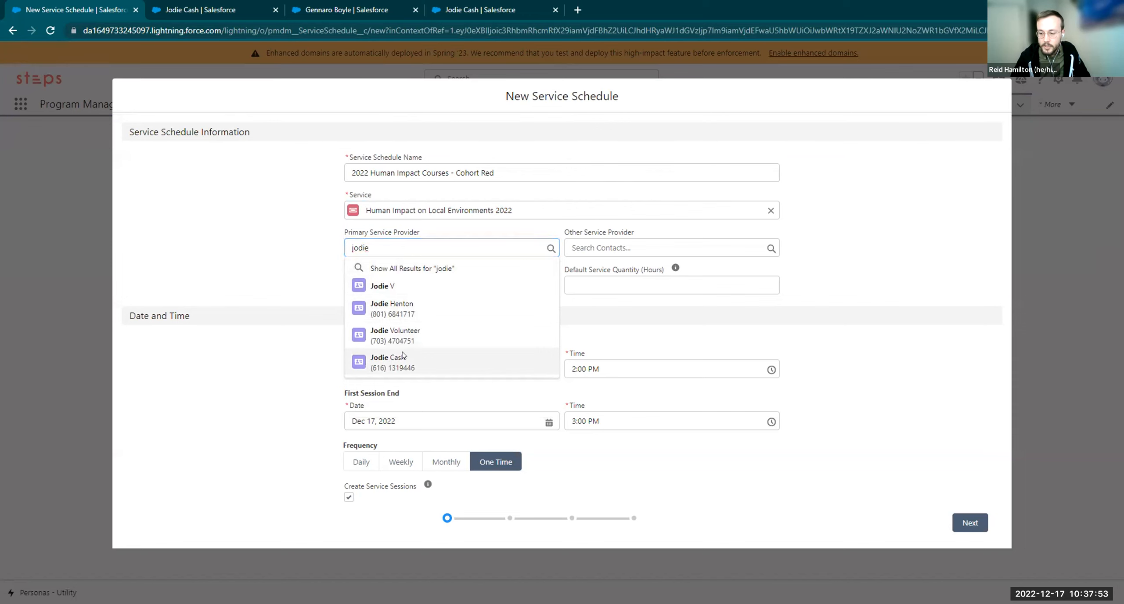
click(389, 361)
click(625, 242)
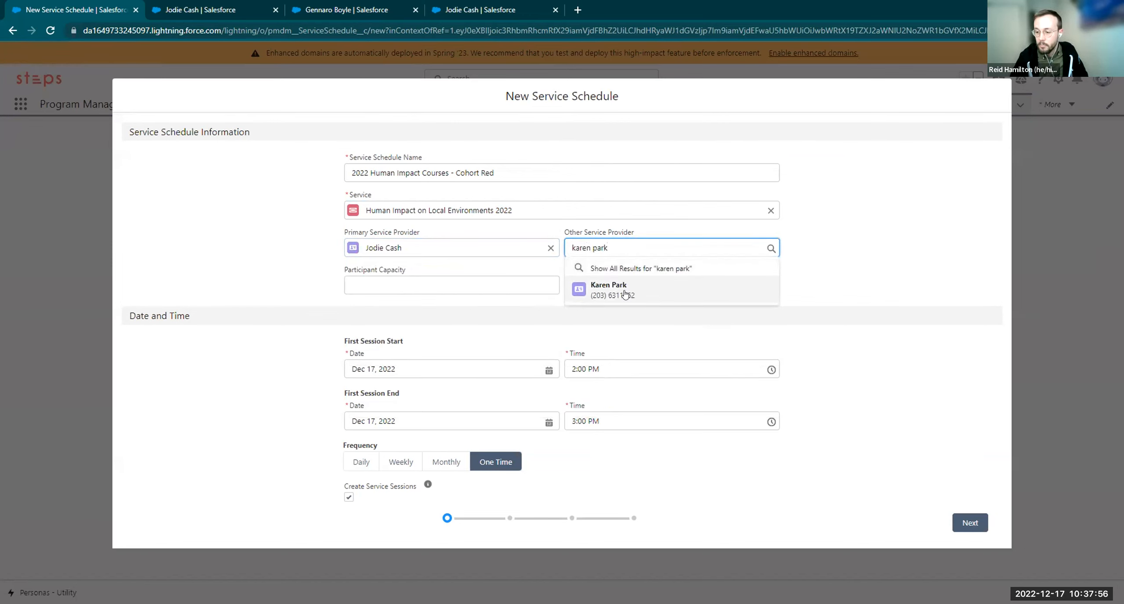
click(625, 292)
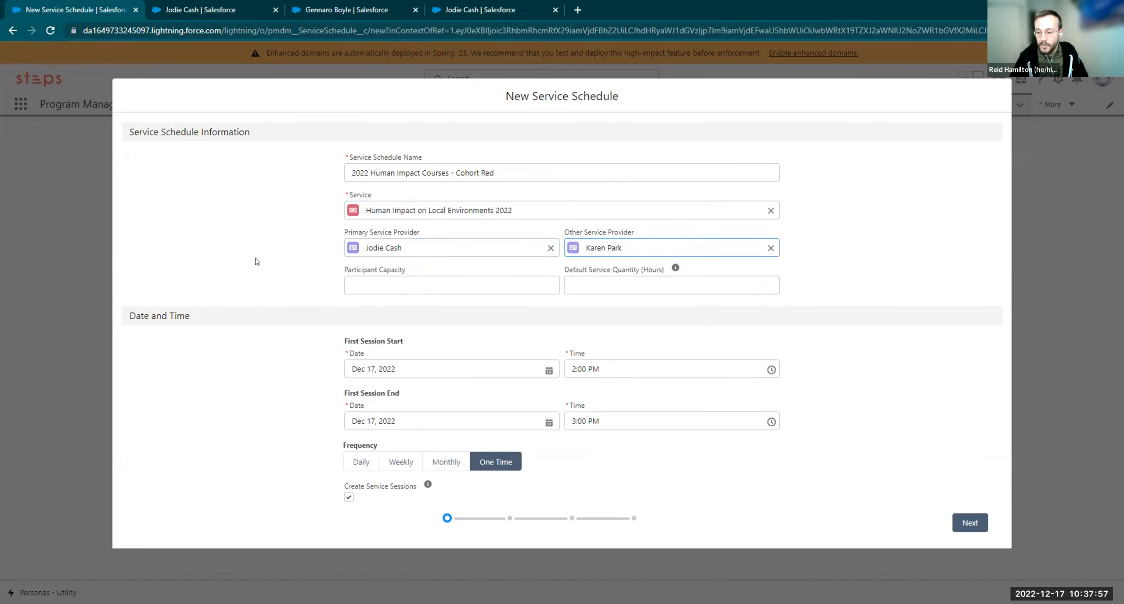
drag(324, 353, 440, 359)
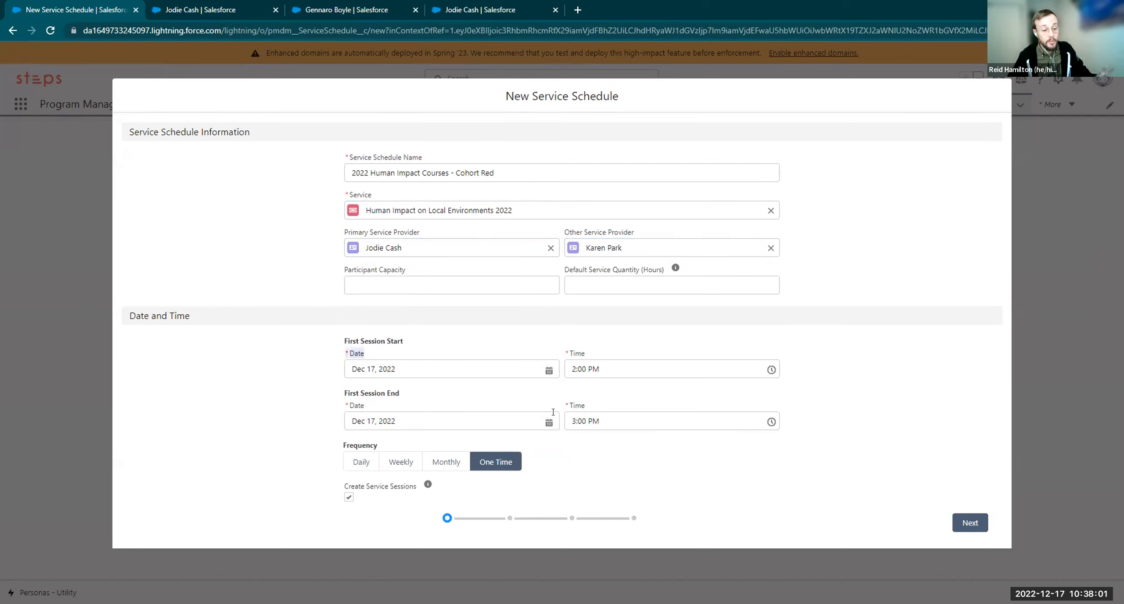
click(408, 341)
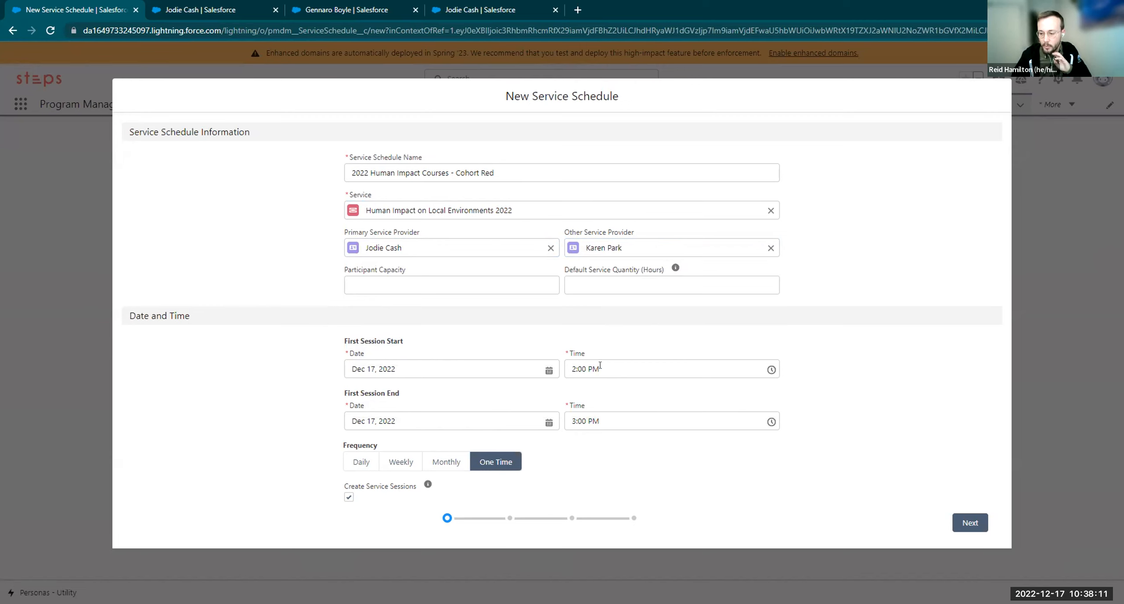
Set the first session's times to 1:00 PM start and 5:00 PM end
click(570, 368)
key(Delete)
text(1)
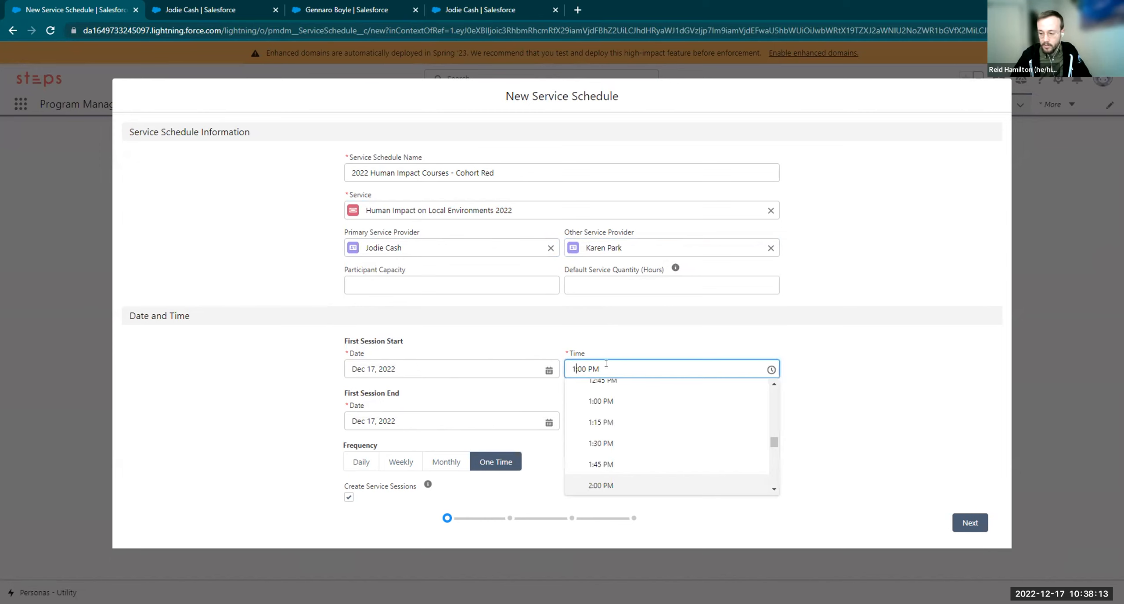
click(541, 335)
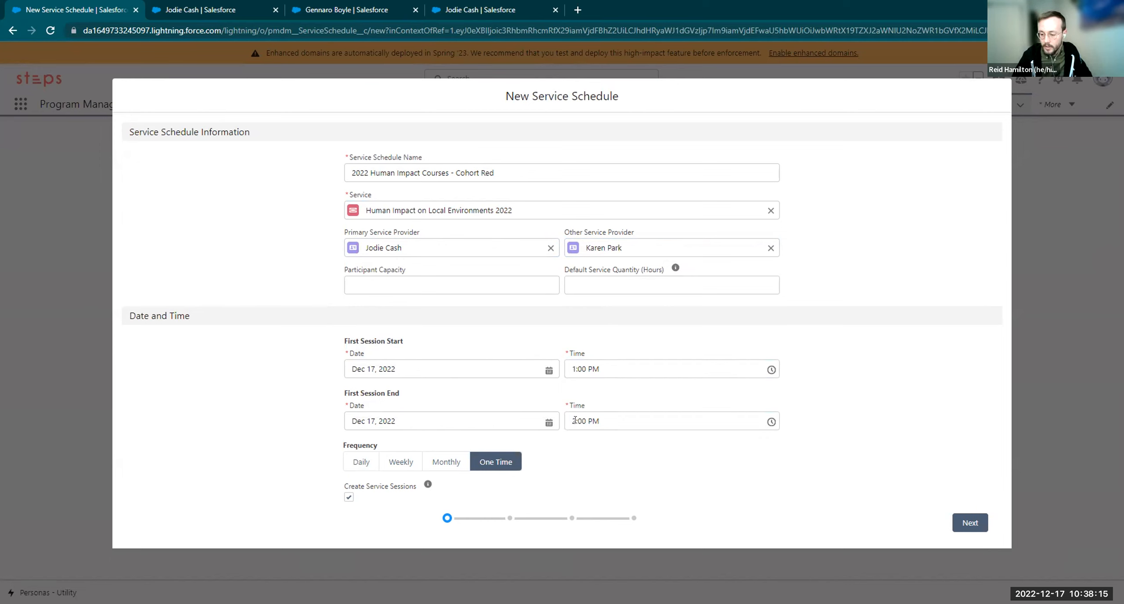
click(573, 420)
key(Delete)
text(5)
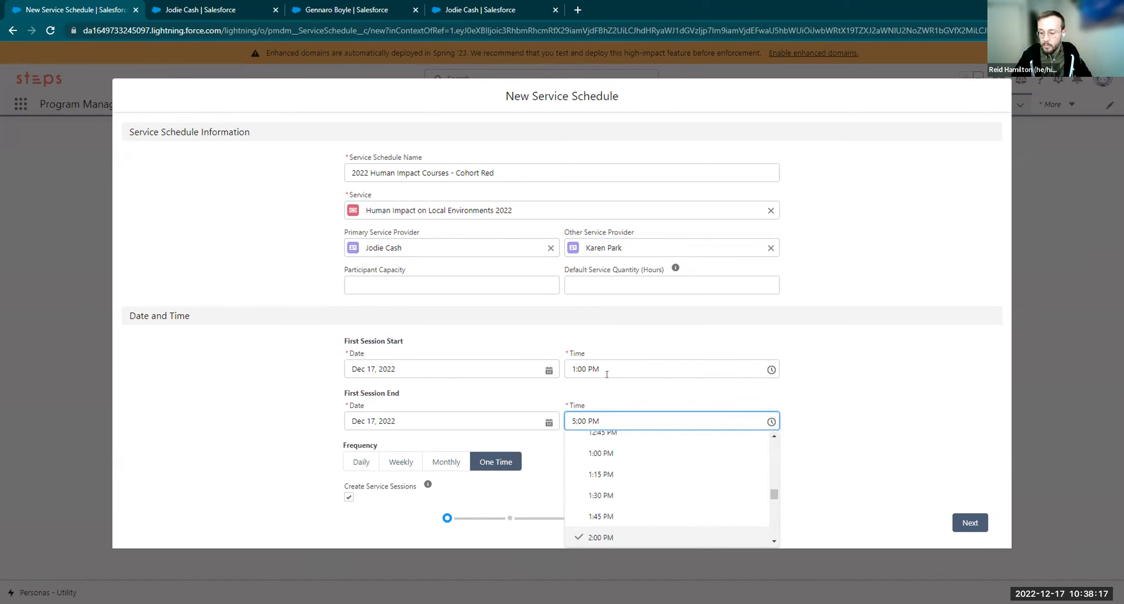
click(491, 352)
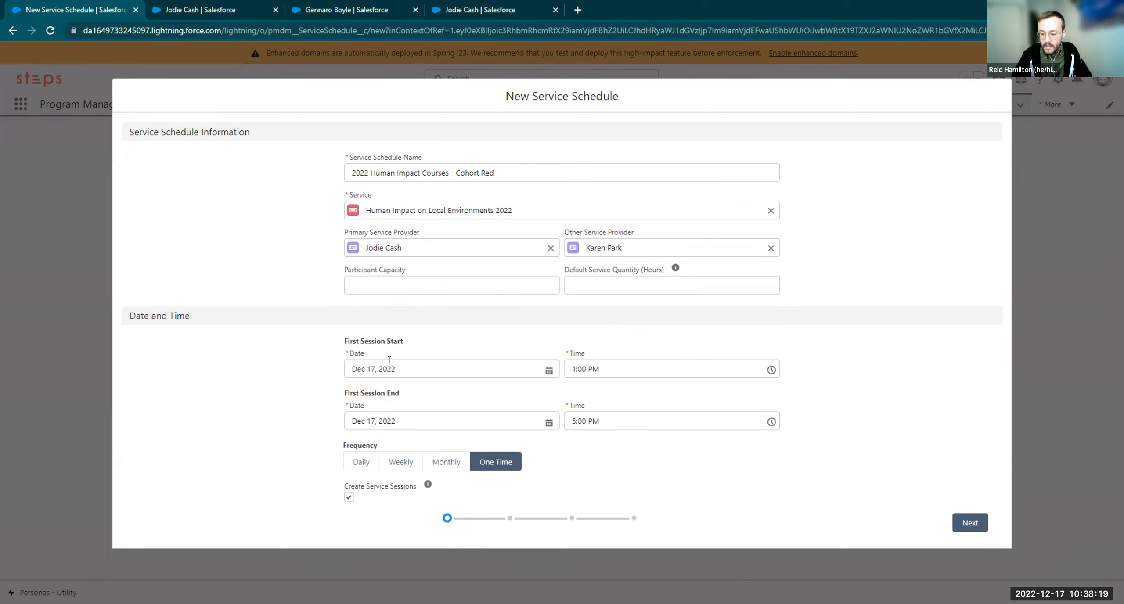
Date the first session Oct 1, 2022 and make the schedule repeat Monthly
click(547, 367)
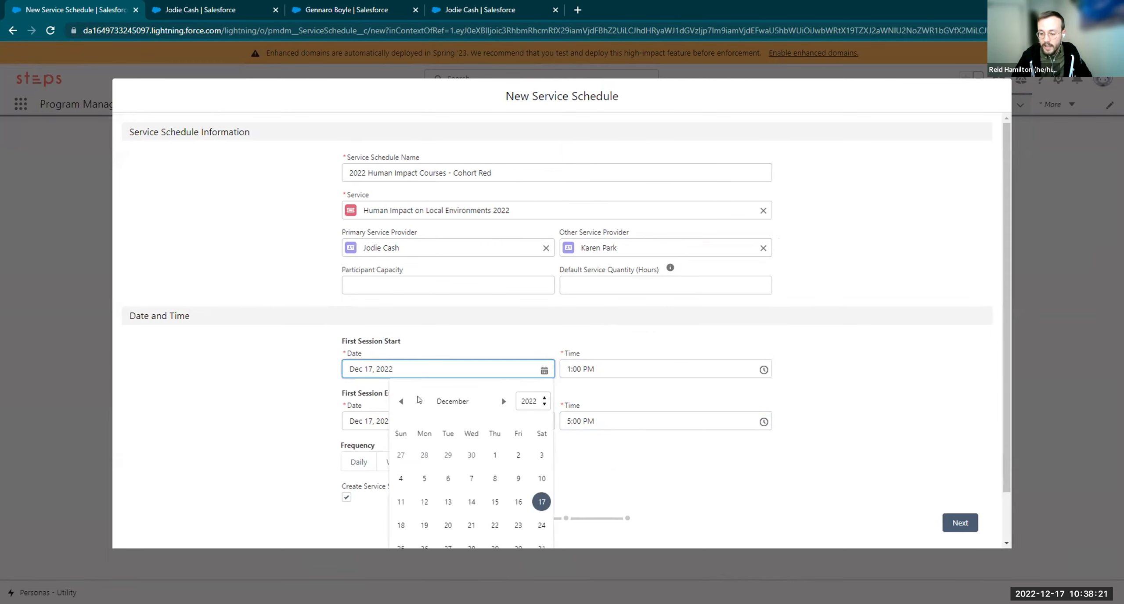
click(401, 402)
click(401, 401)
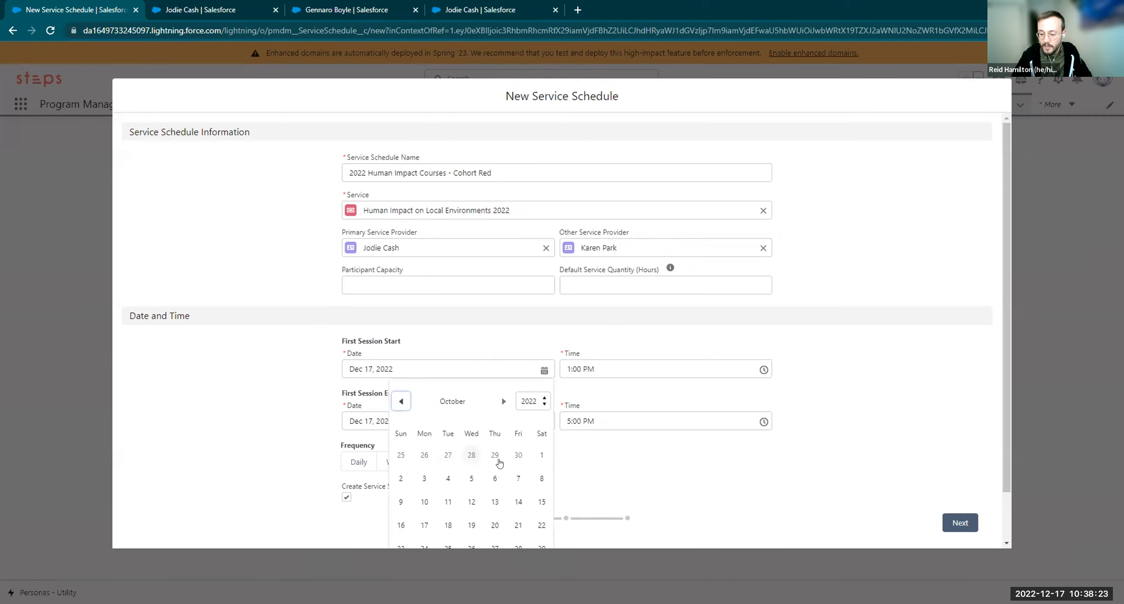
click(538, 456)
click(308, 403)
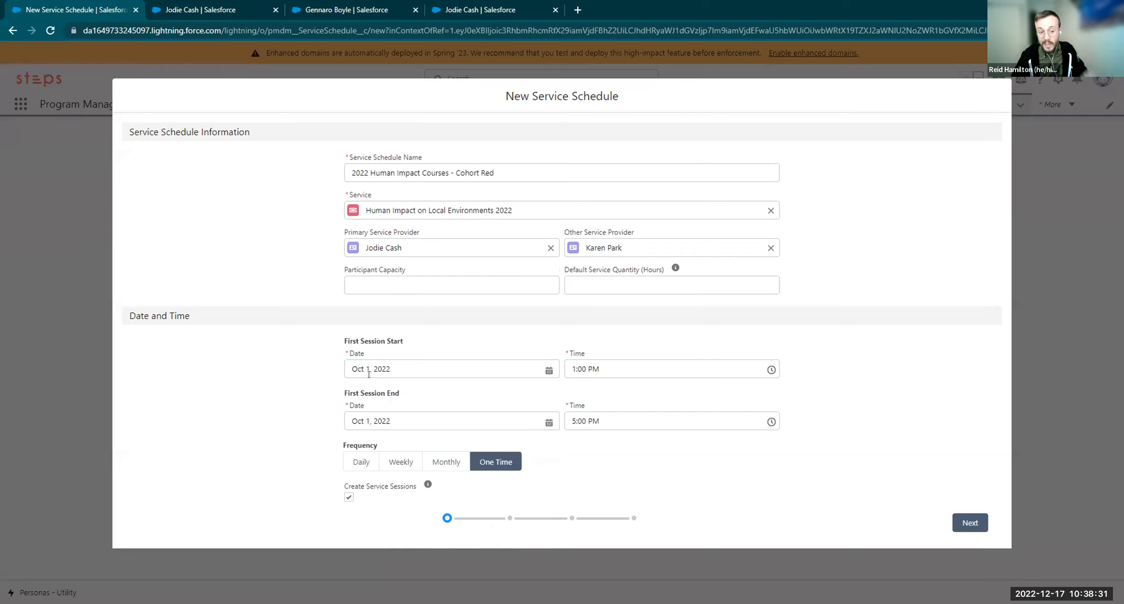
click(452, 463)
Make the schedule repeat monthly on the first Saturday
scroll(593, 450, down, 1)
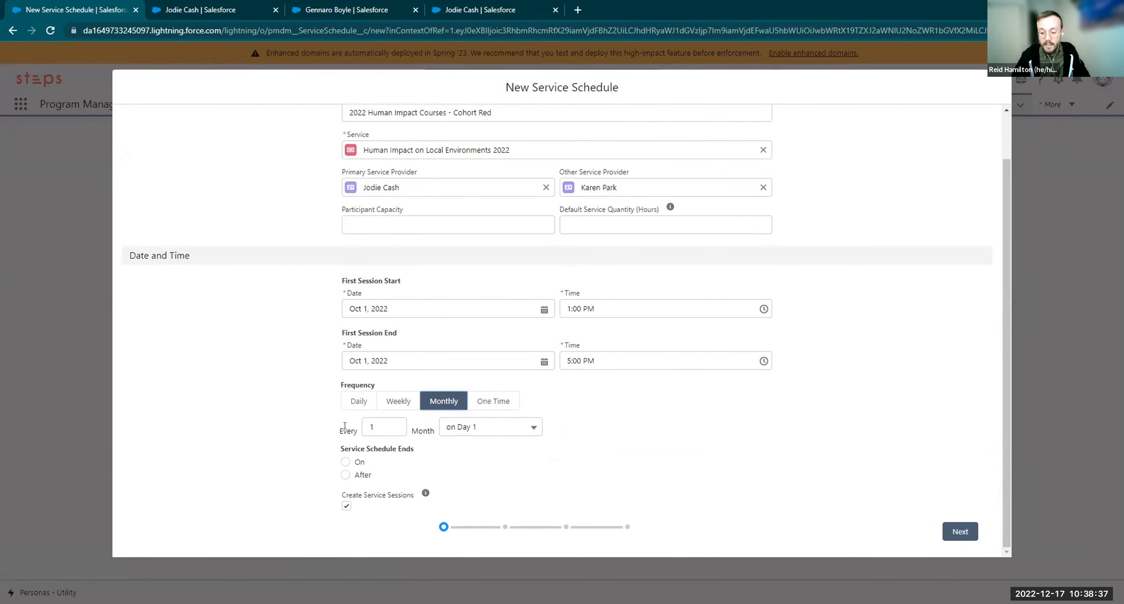
click(472, 430)
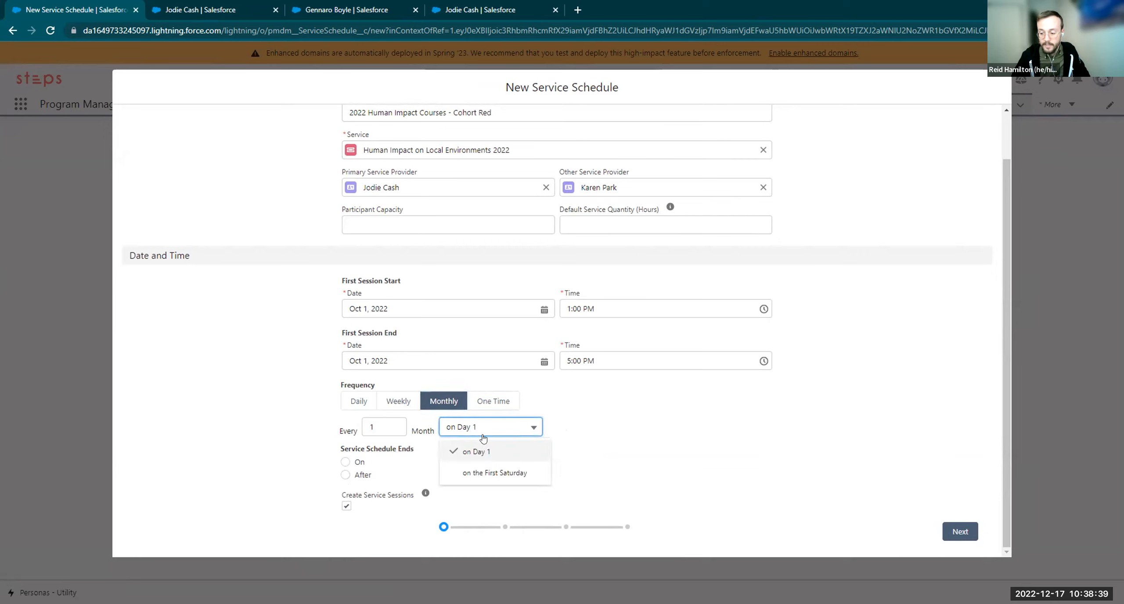
click(488, 474)
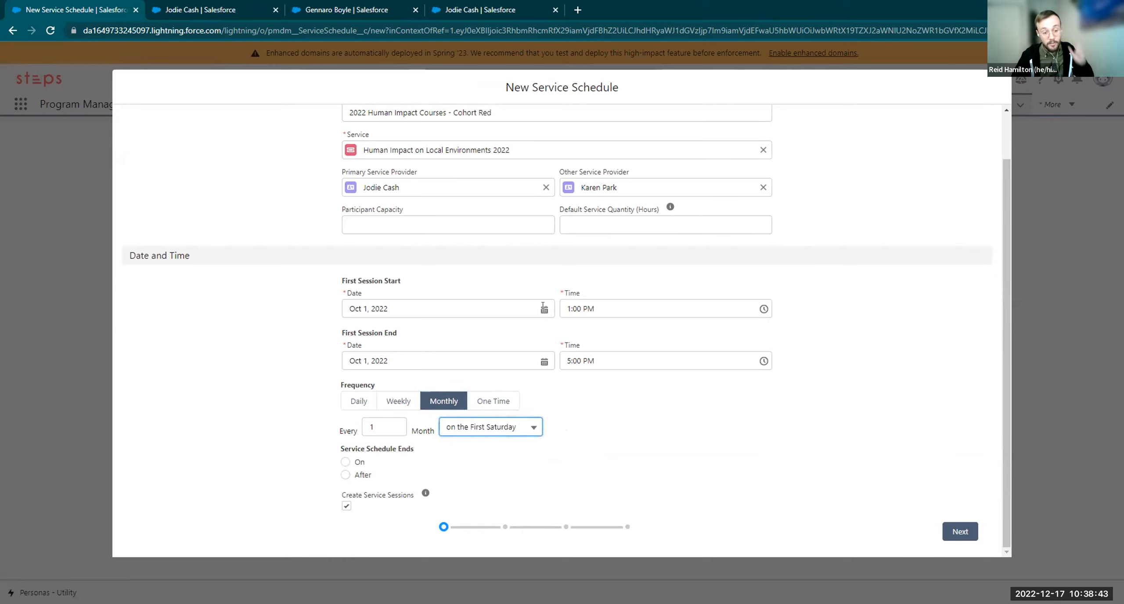
click(512, 430)
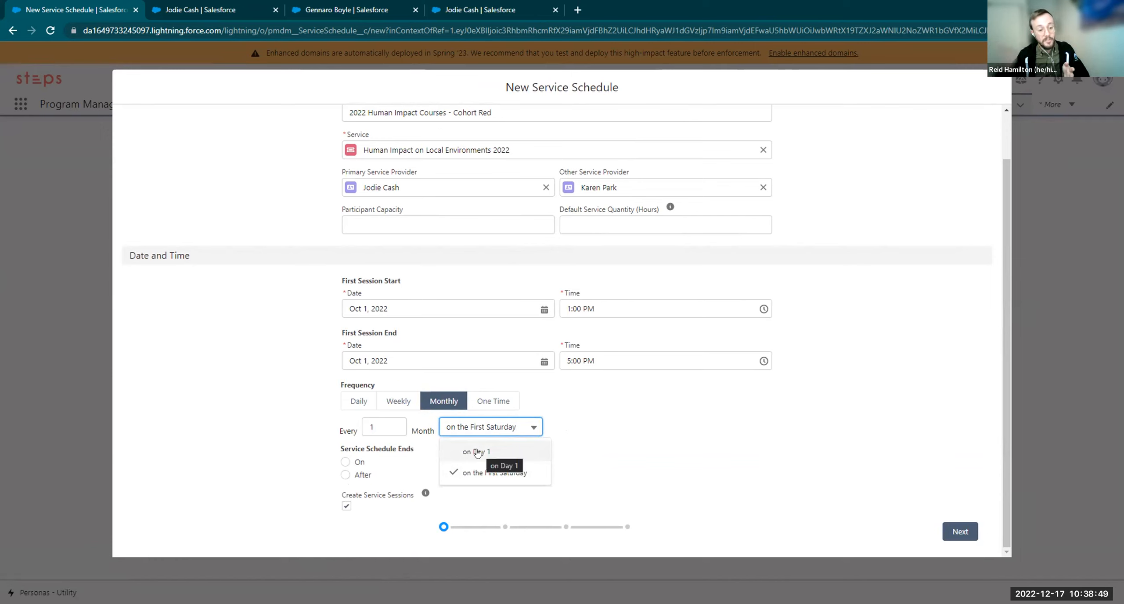
click(631, 426)
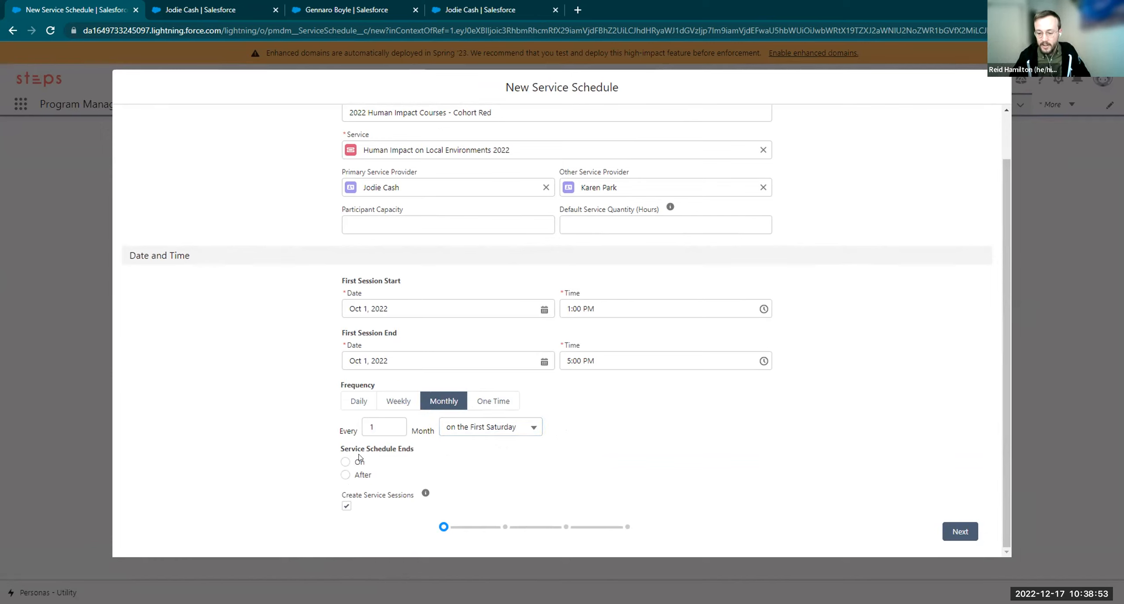
End the schedule after 3 service sessions, keeping Create Service Sessions checked
click(345, 474)
click(481, 456)
text(3)
click(743, 439)
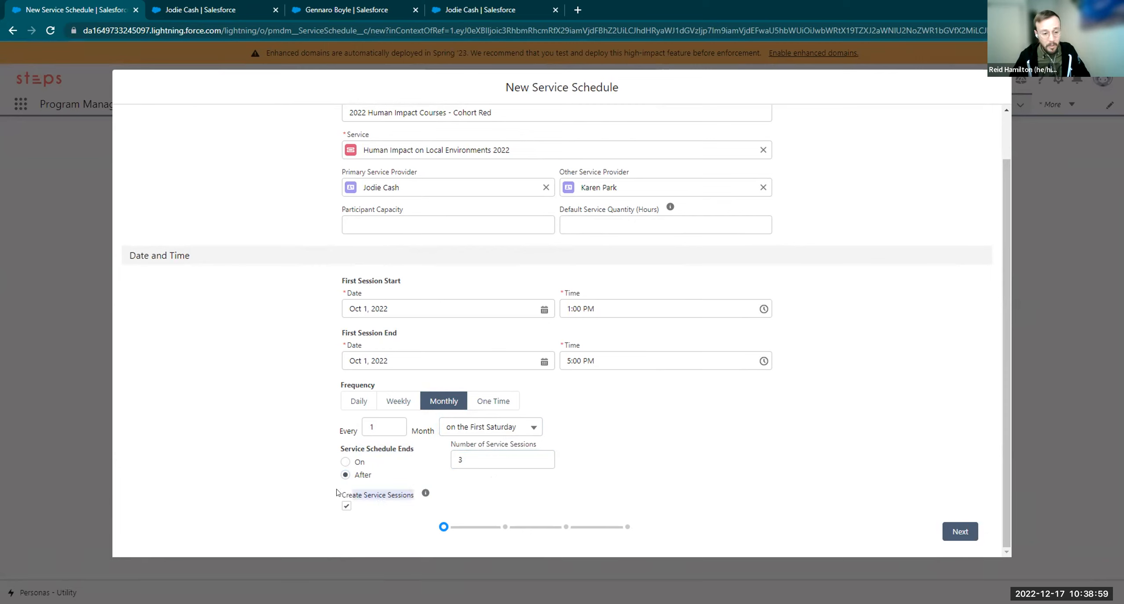
click(346, 505)
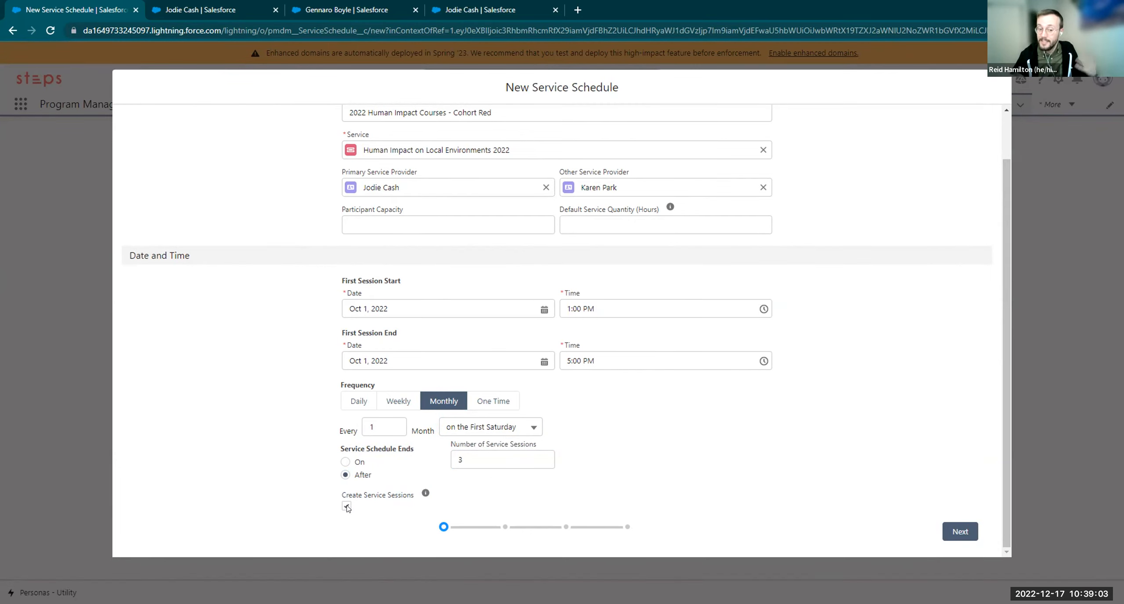
click(347, 506)
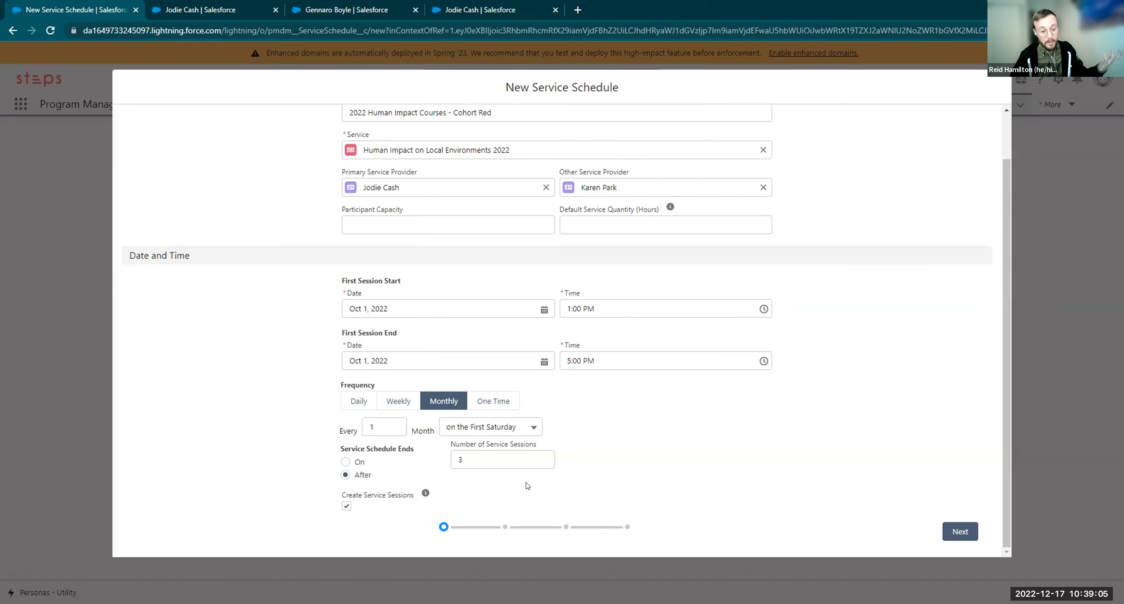
Review the three generated Cohort Red sessions and continue to Add Service Participants
click(961, 532)
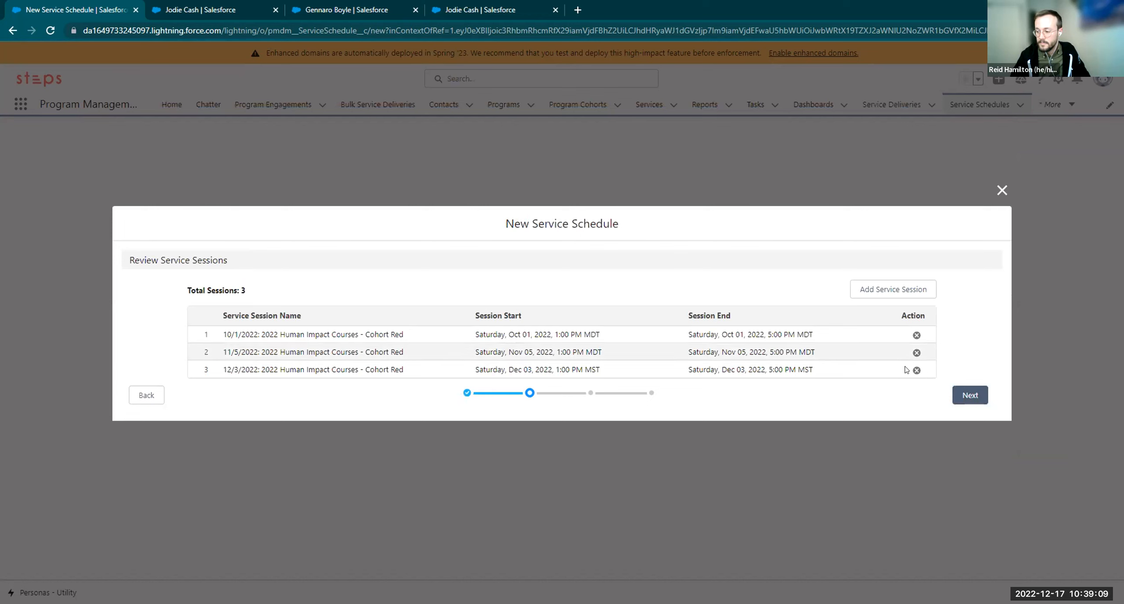
click(969, 395)
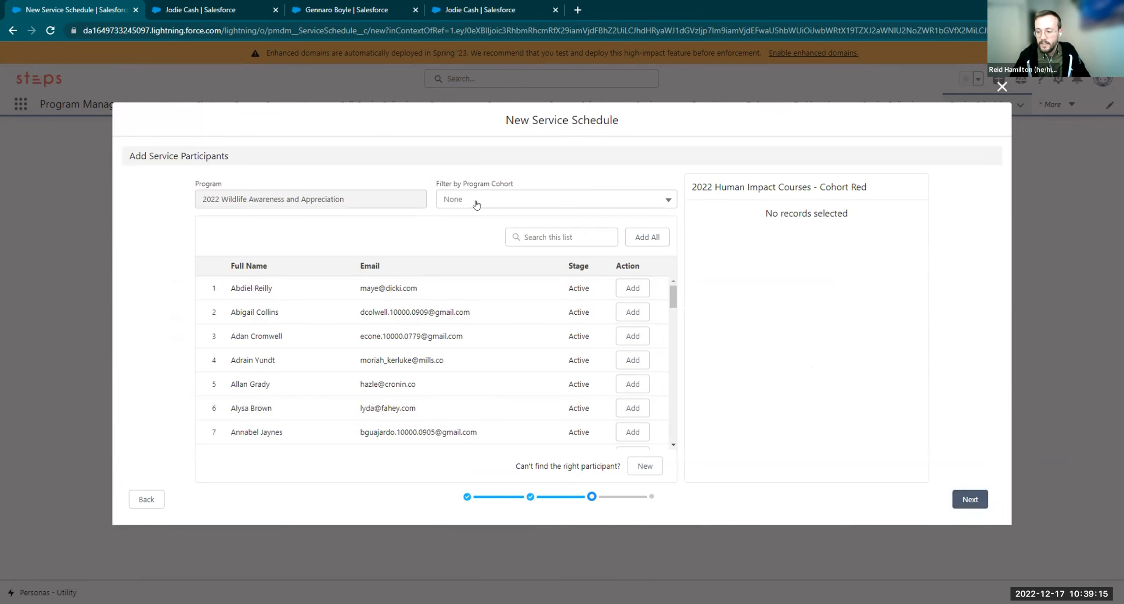
Go back to the schedule information and set Default Service Quantity (Hours) to 4.00
click(147, 498)
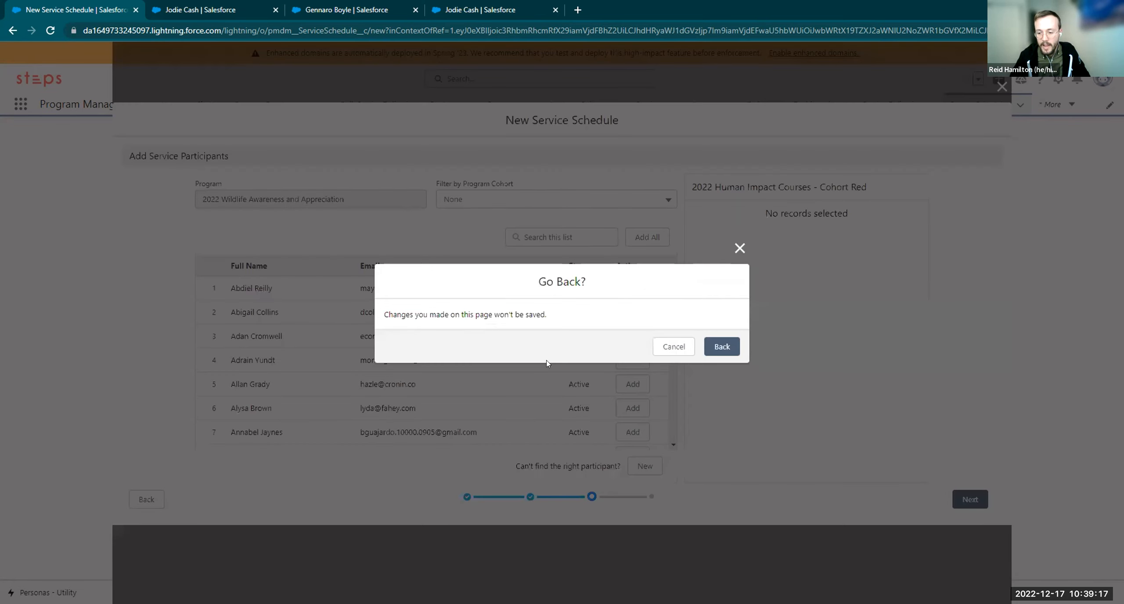
click(722, 347)
click(147, 395)
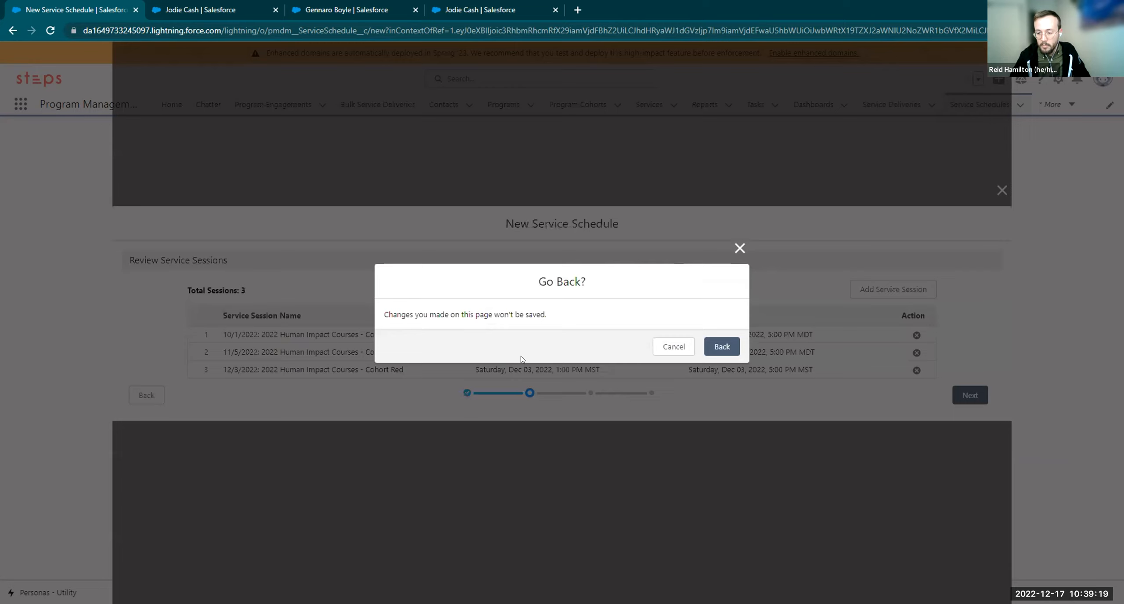
click(723, 347)
click(613, 271)
drag(564, 261, 670, 272)
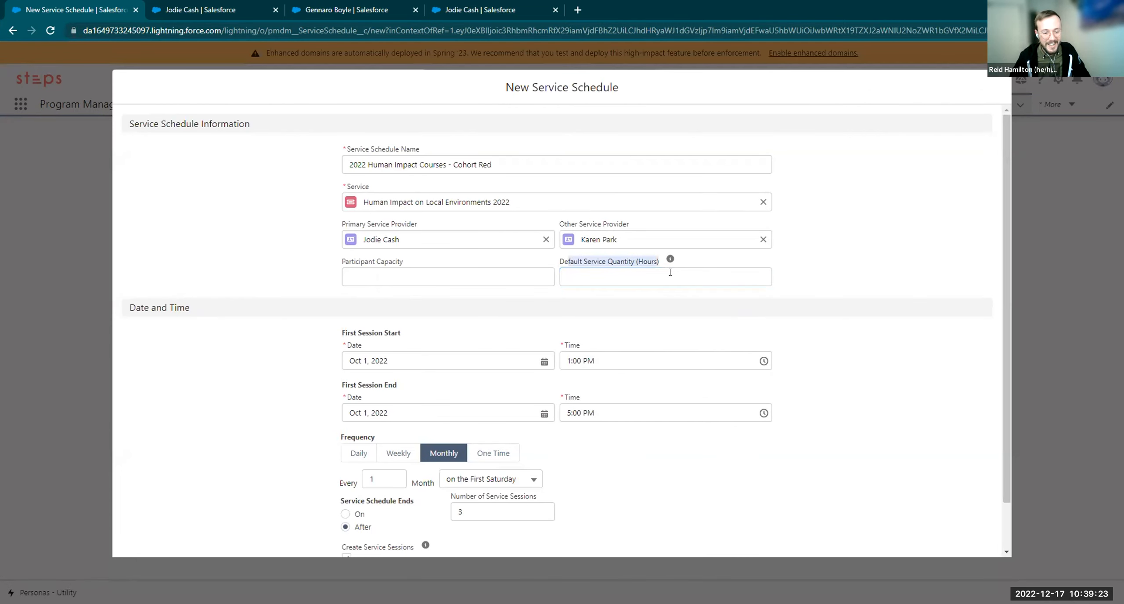
click(678, 279)
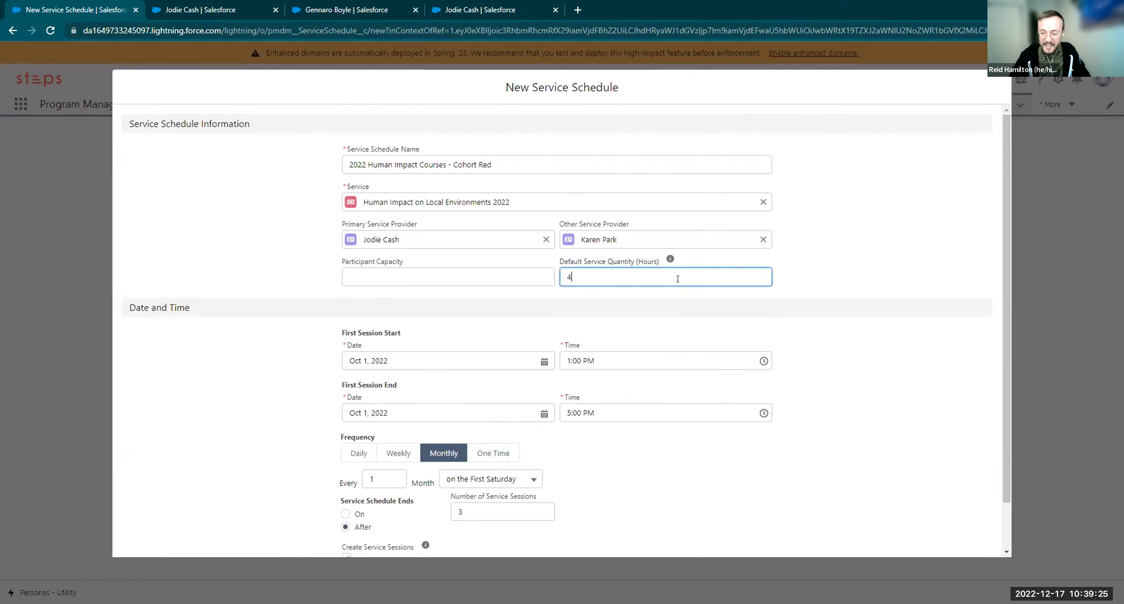
click(788, 258)
Filter participants by Program Cohort 'Cohort Red' and add all of them to the schedule
scroll(856, 236, down, 1)
click(949, 526)
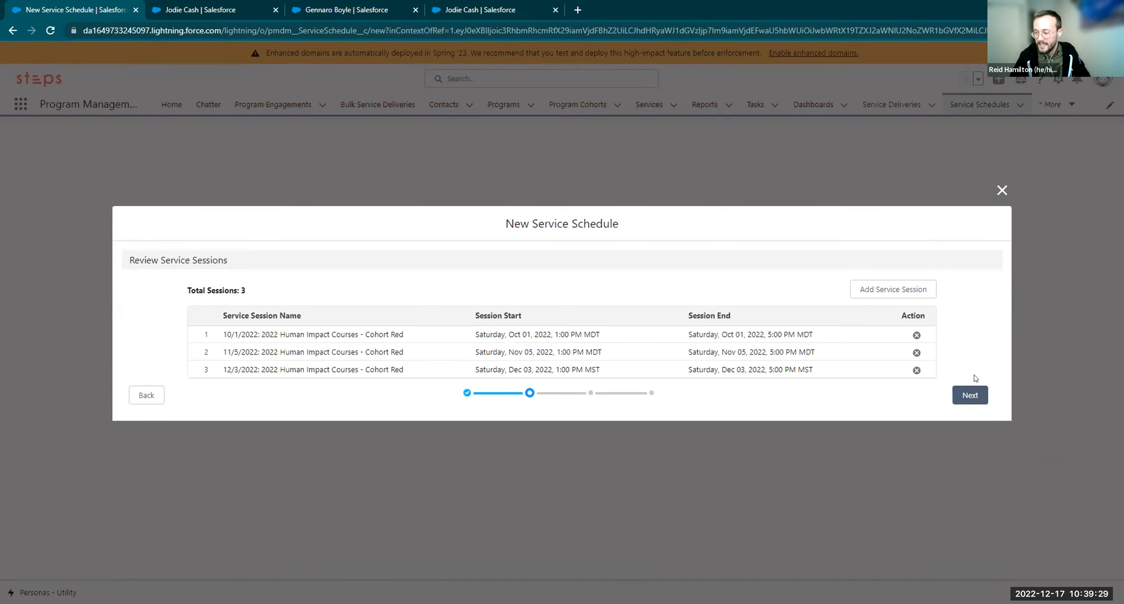
click(968, 393)
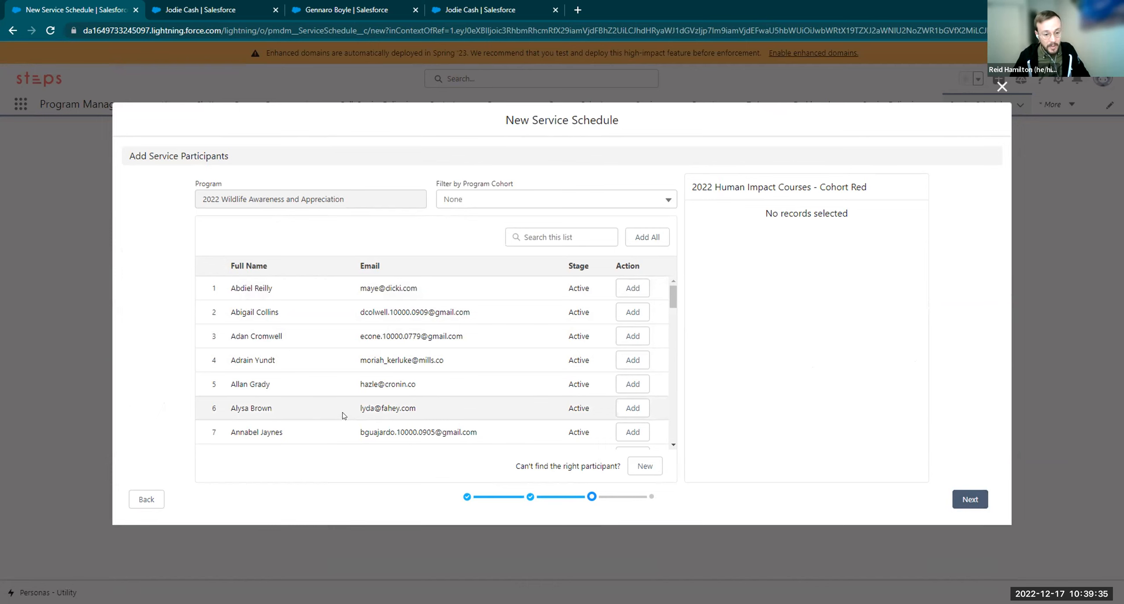
click(491, 202)
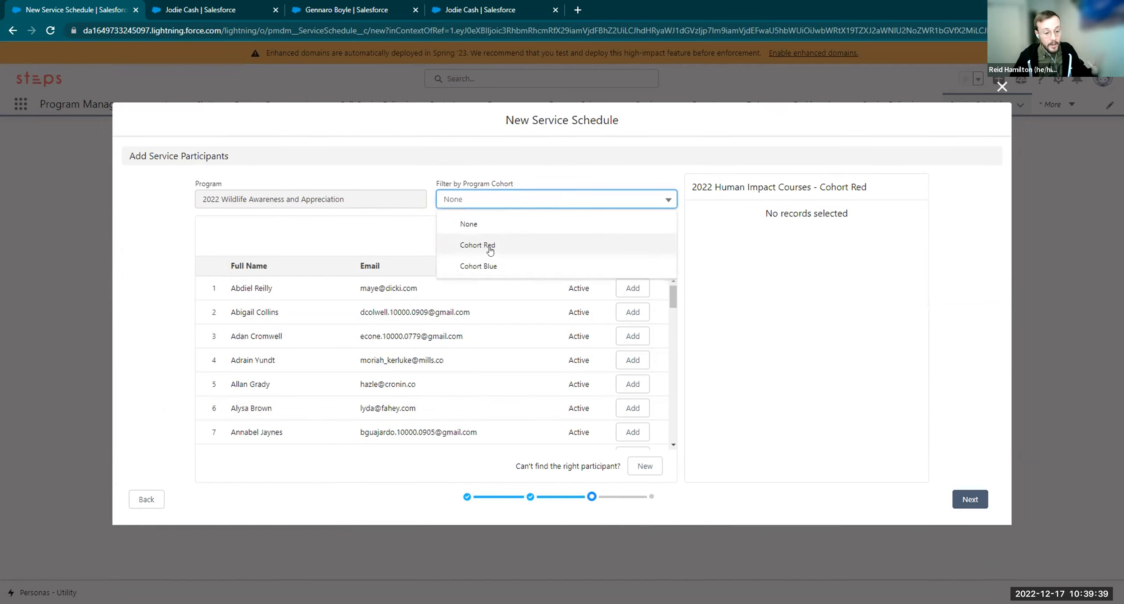
click(490, 250)
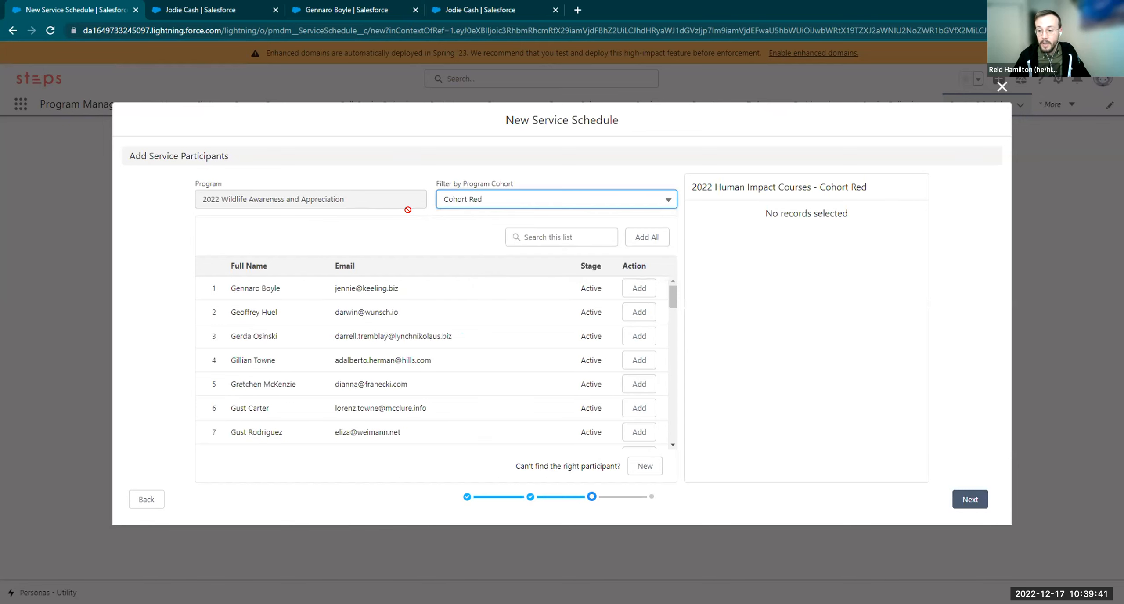
click(648, 240)
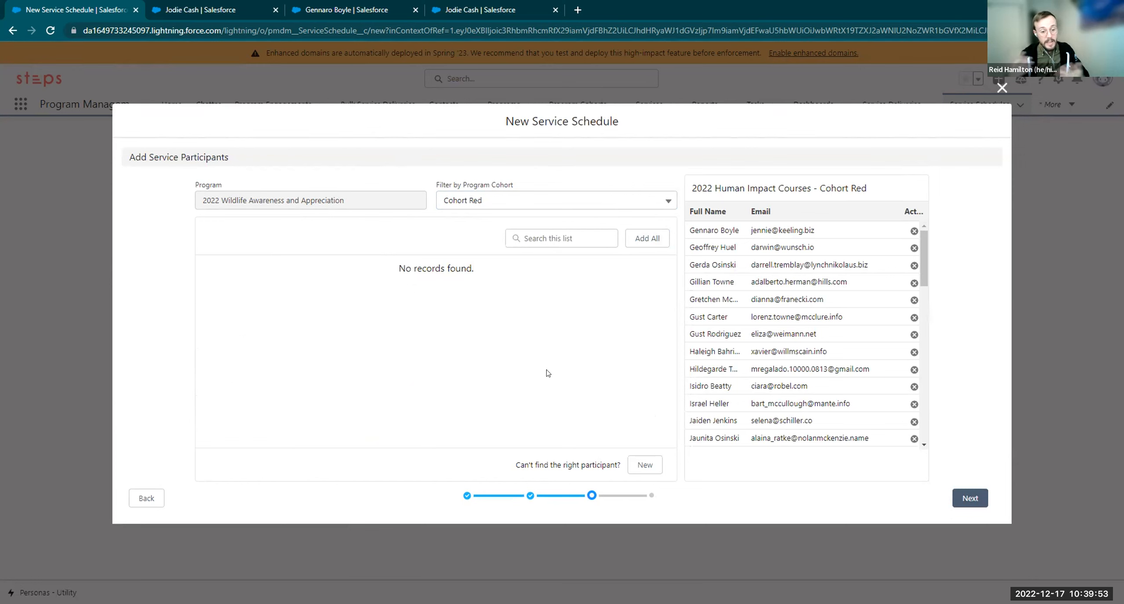
Start a new program engagement for a client, then close it without saving
click(645, 465)
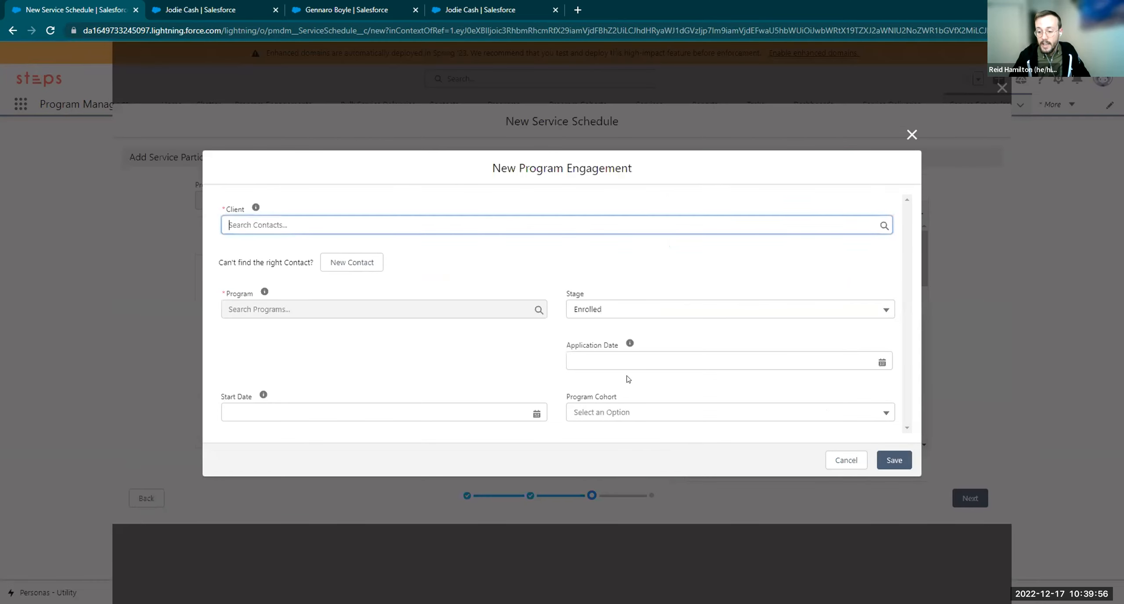
click(307, 219)
click(283, 267)
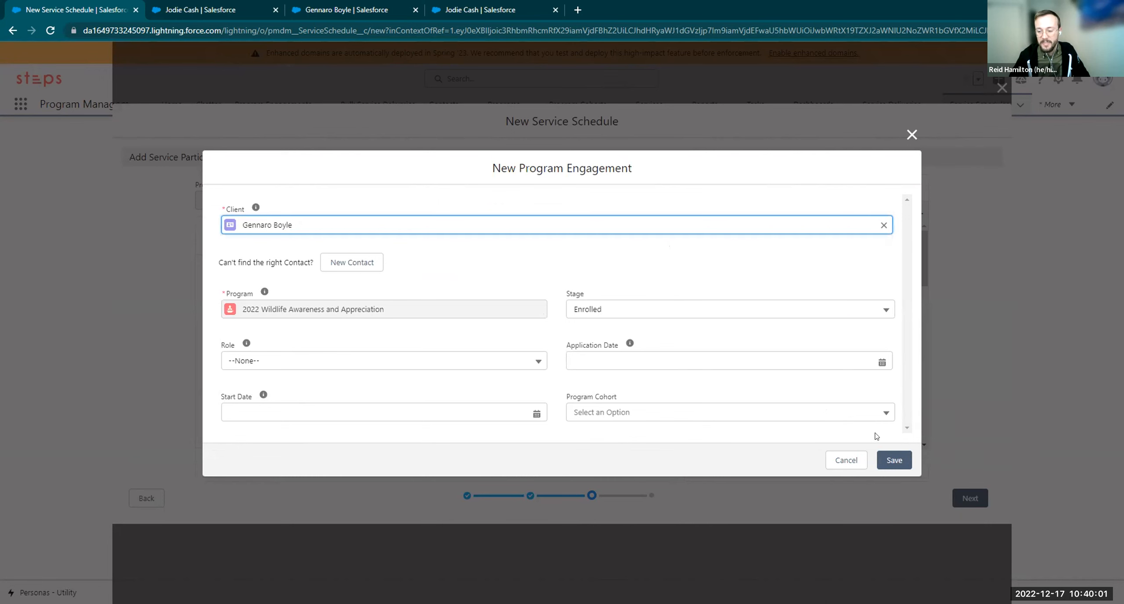
click(912, 135)
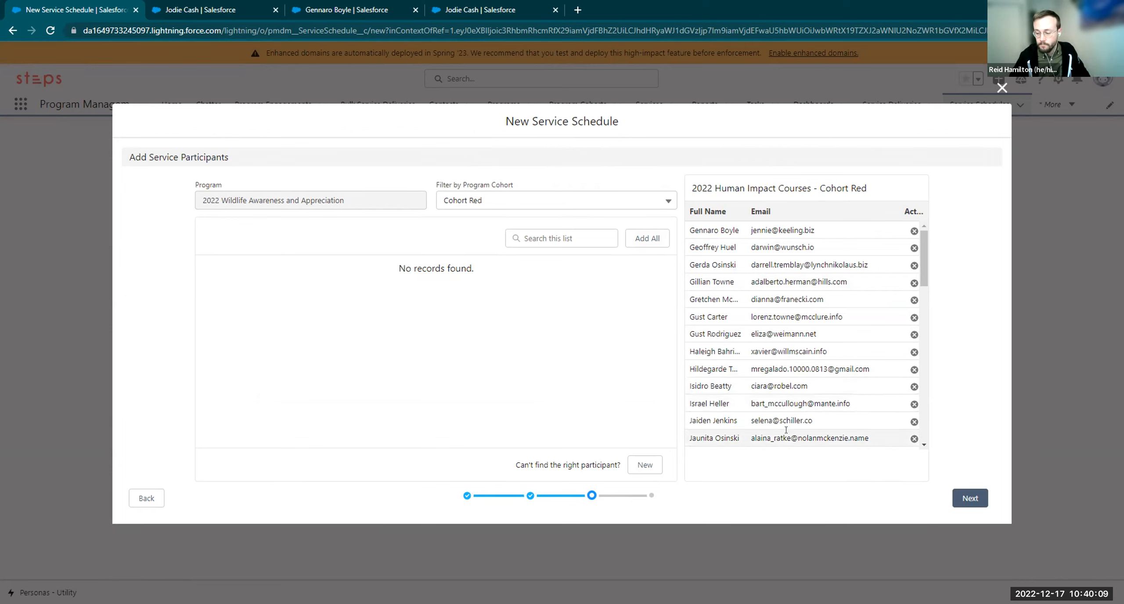
Open Review Service Schedule and check the 50 participants and three Oct 1–Dec 3 sessions
click(962, 496)
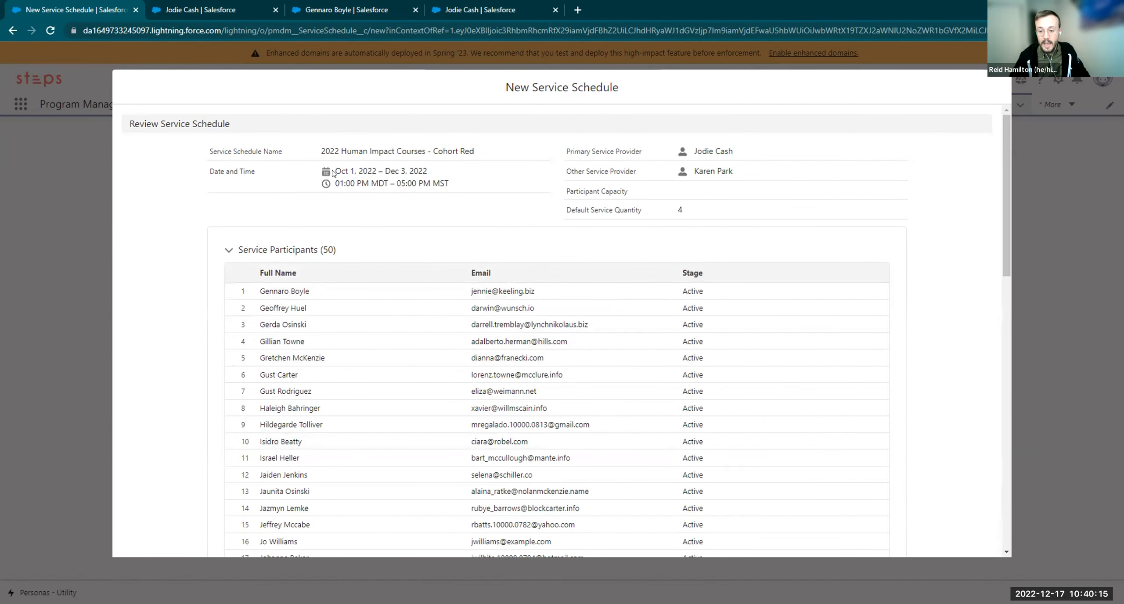
drag(303, 156, 476, 157)
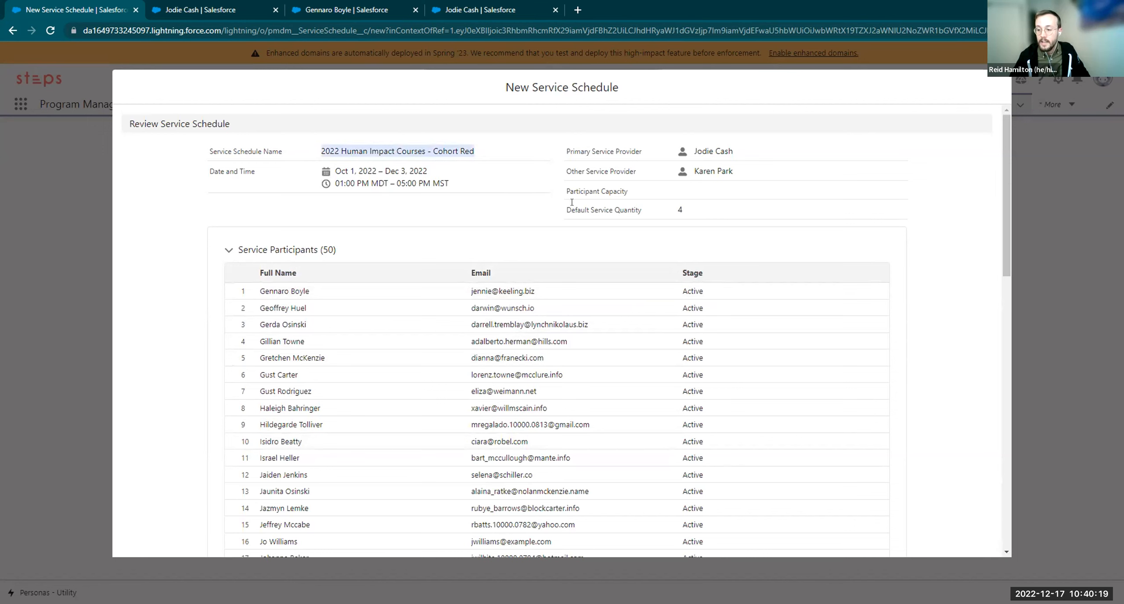
drag(658, 211, 734, 218)
scroll(527, 448, down, 15)
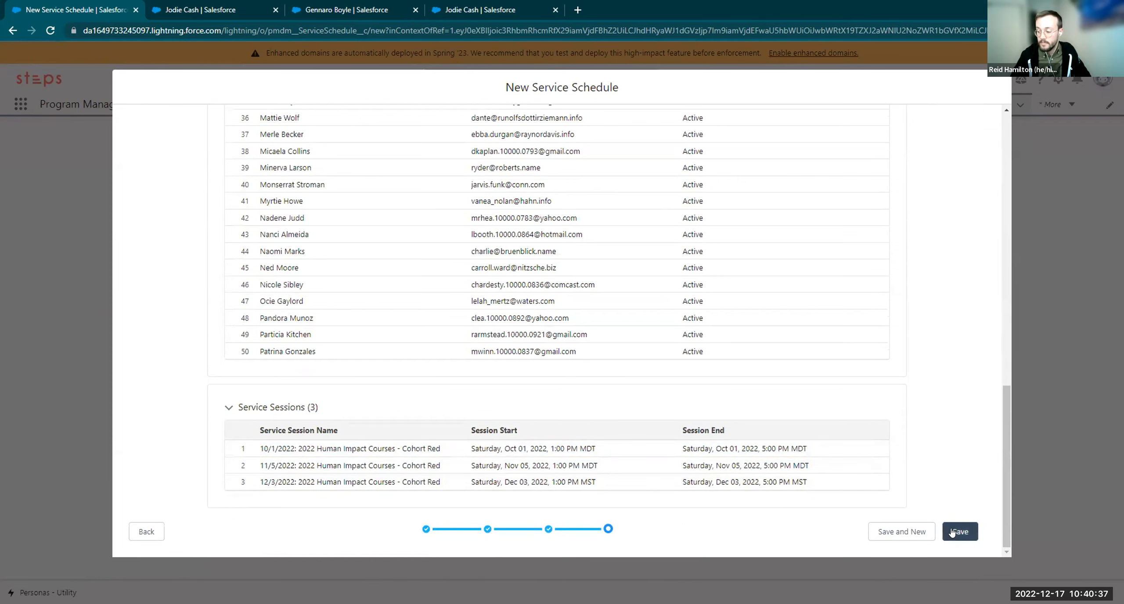
scroll(784, 408, up, 15)
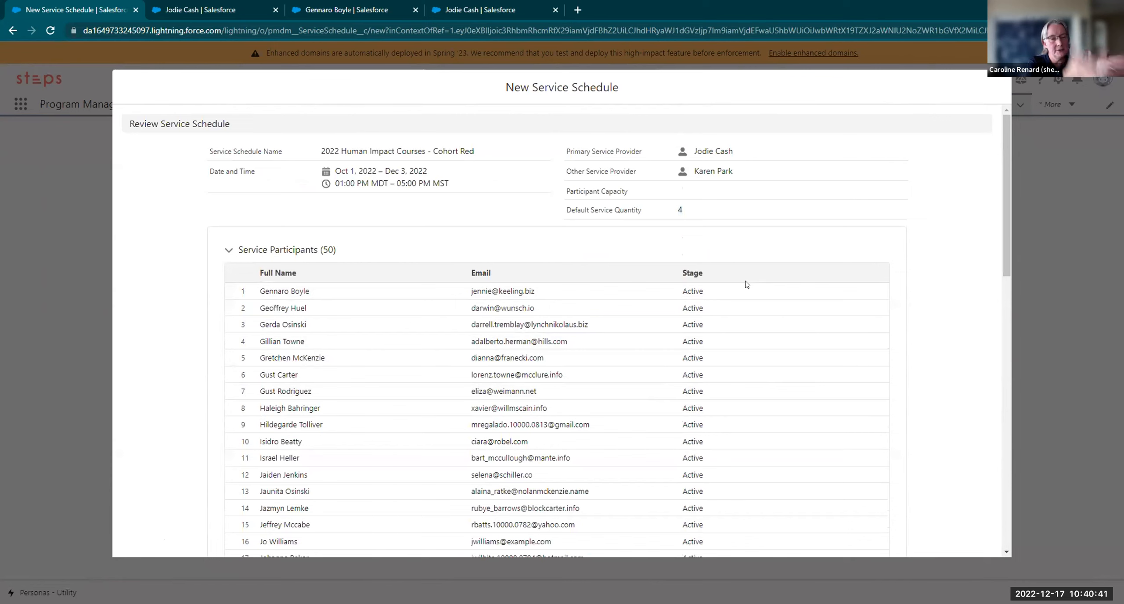
scroll(746, 284, down, 15)
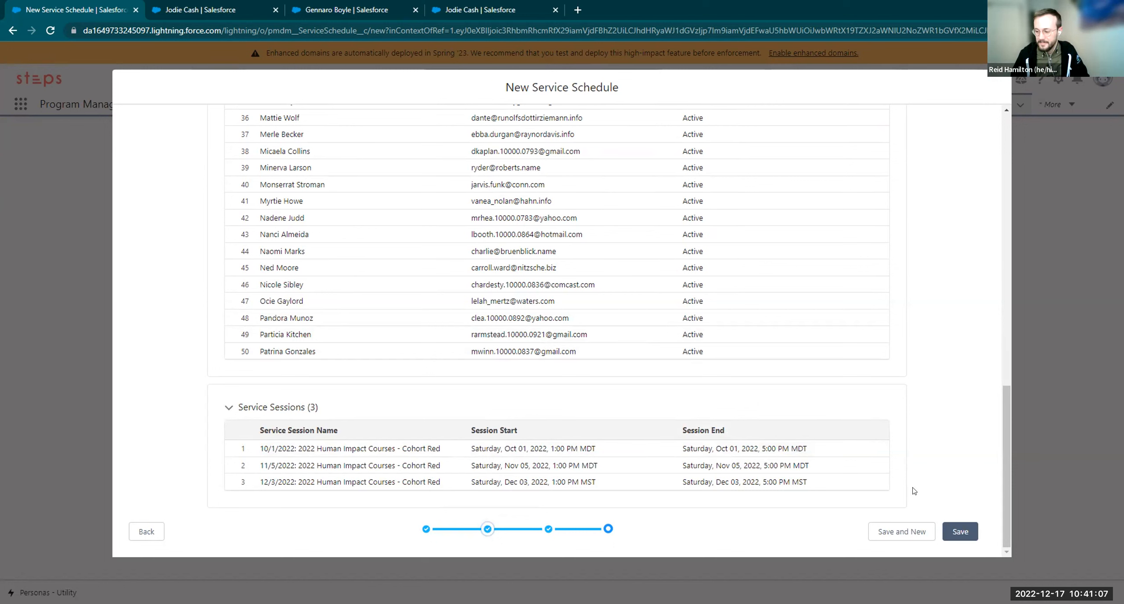
Save the schedule and open its 2022-10-01 Human Impact on Local Environments 2022 session
click(961, 539)
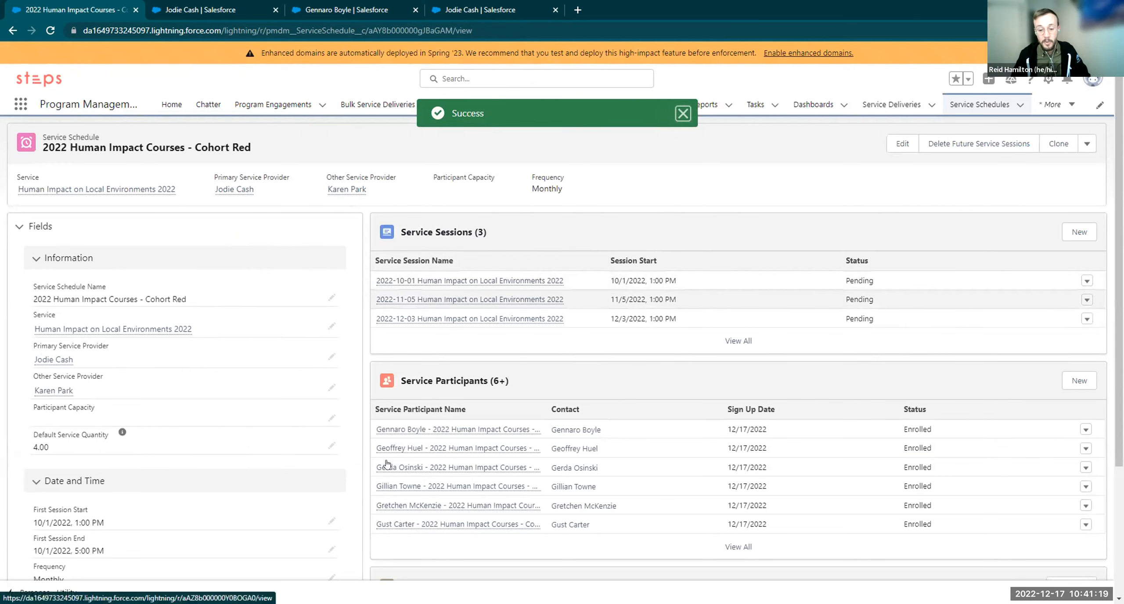
scroll(478, 488, down, 1)
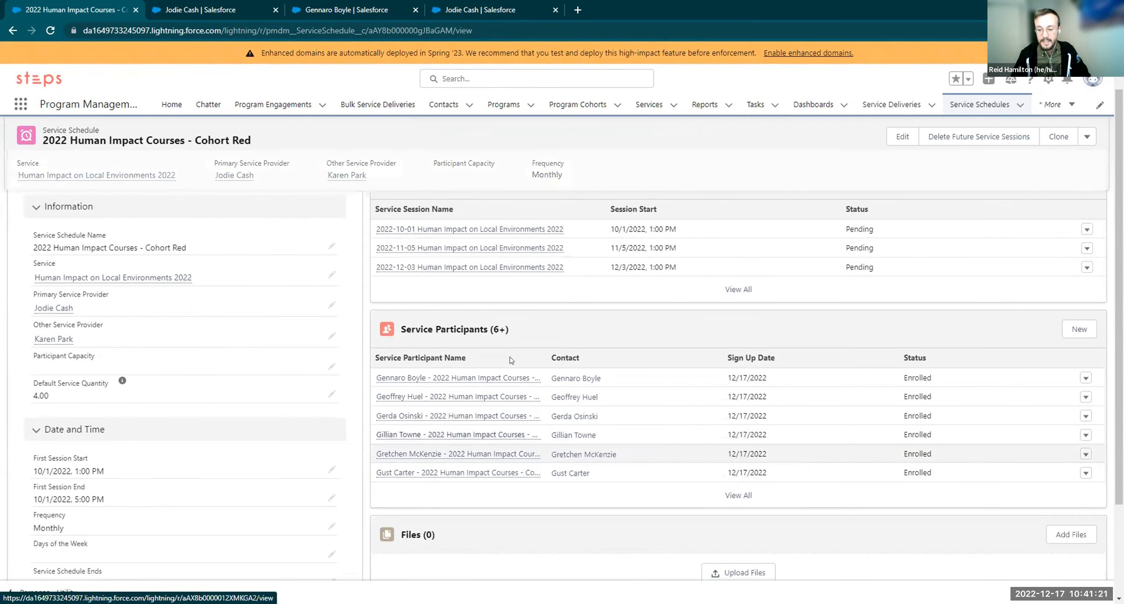
click(431, 230)
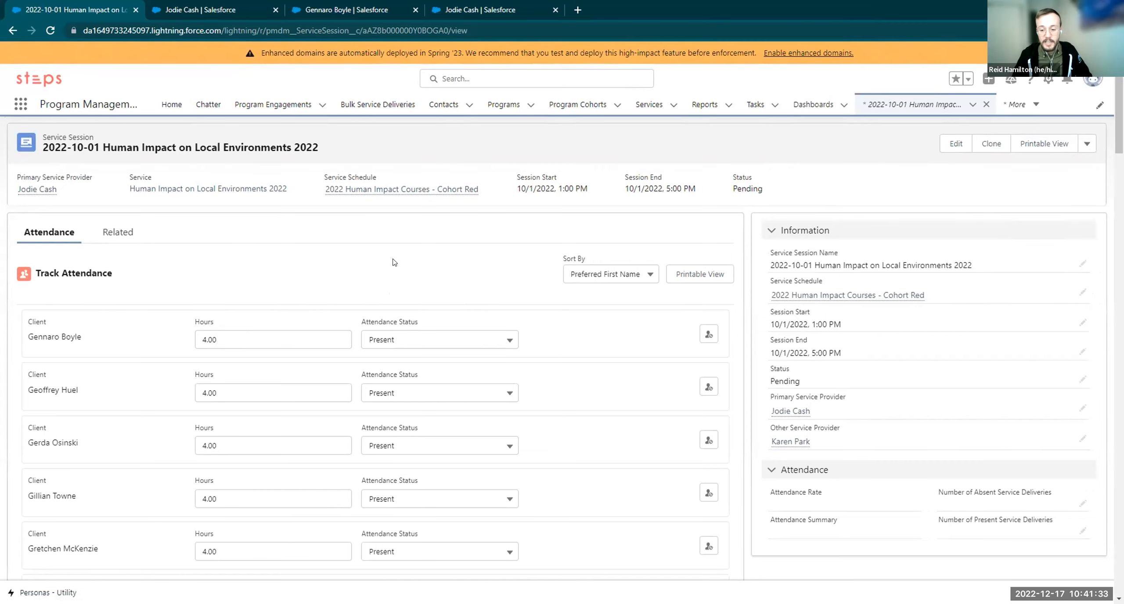
Mark two clients' attendance as Unexcused Absence
scroll(395, 279, down, 2)
click(410, 338)
click(416, 399)
scroll(386, 465, down, 6)
scroll(398, 485, down, 12)
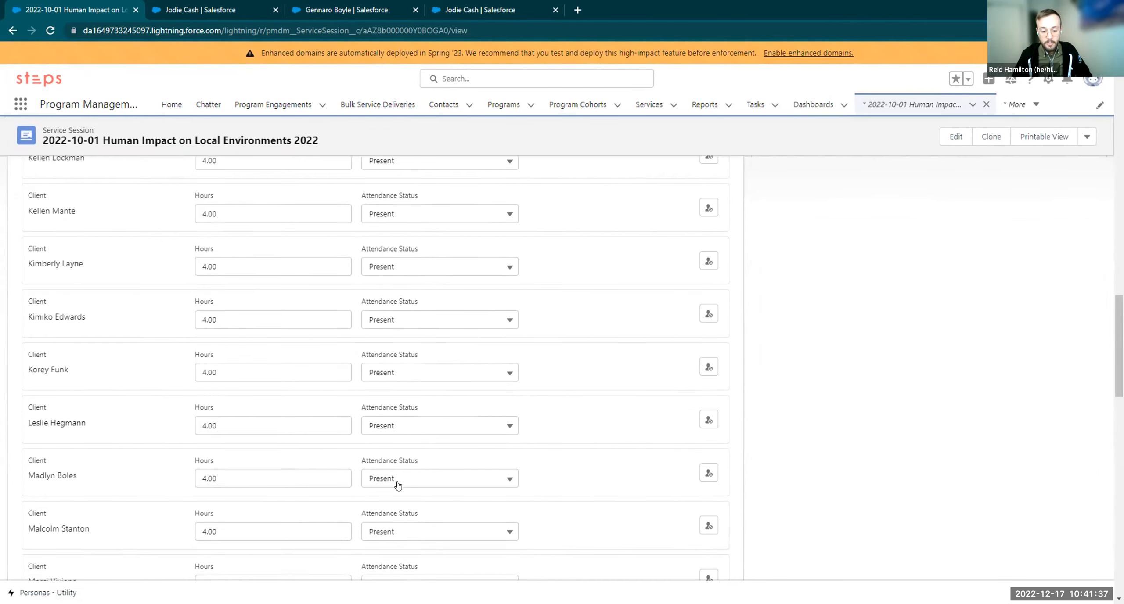
scroll(442, 451, up, 3)
click(372, 372)
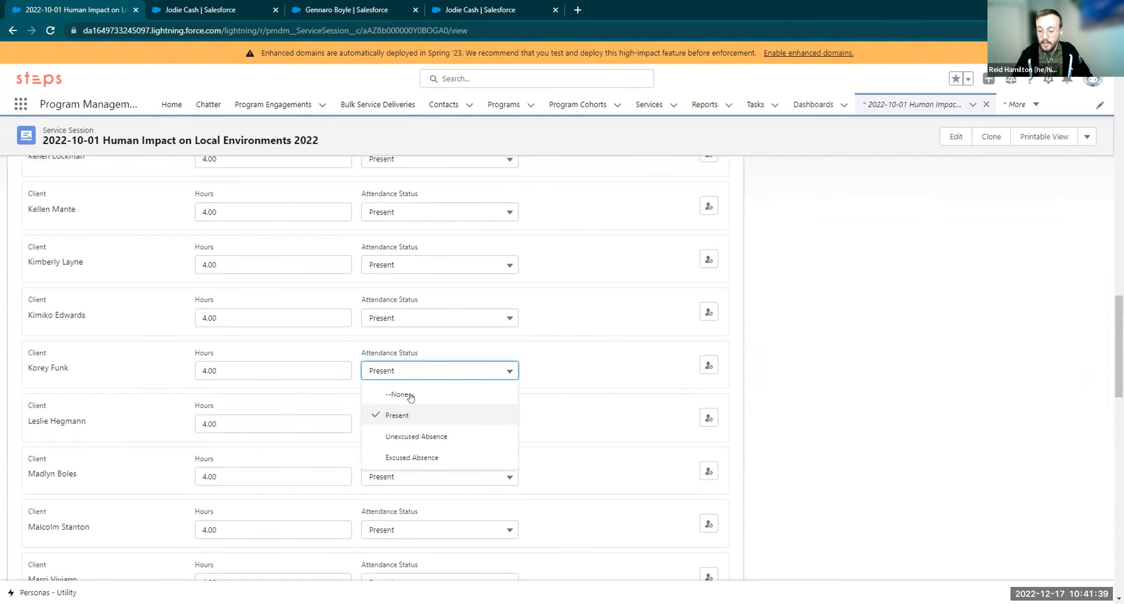
click(1066, 80)
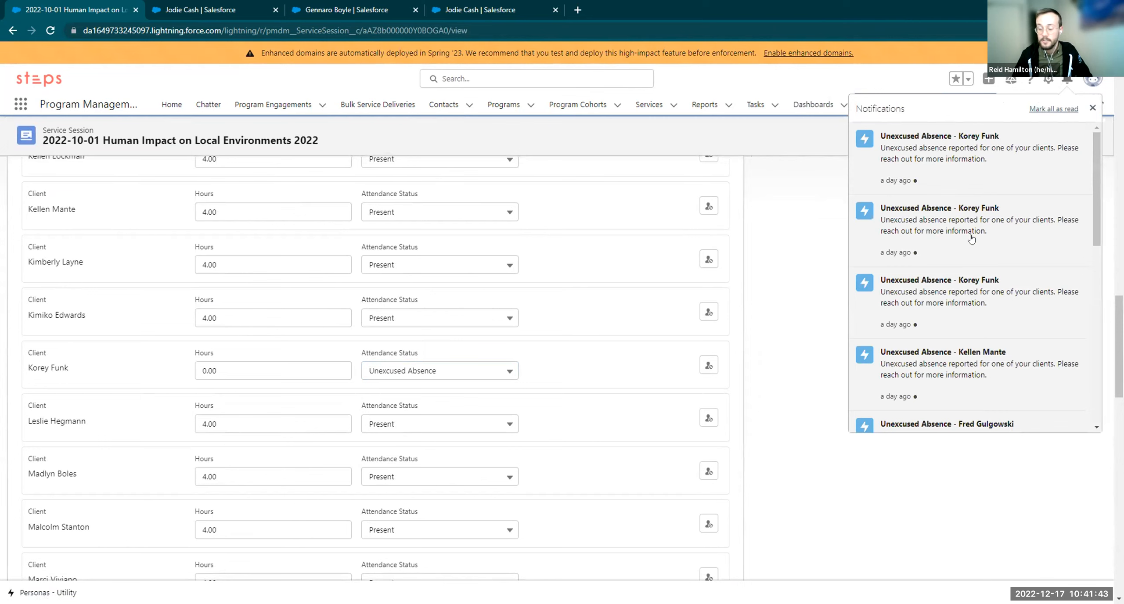
Change one client's hours to 3.00 and scroll down to the Submit button
click(792, 381)
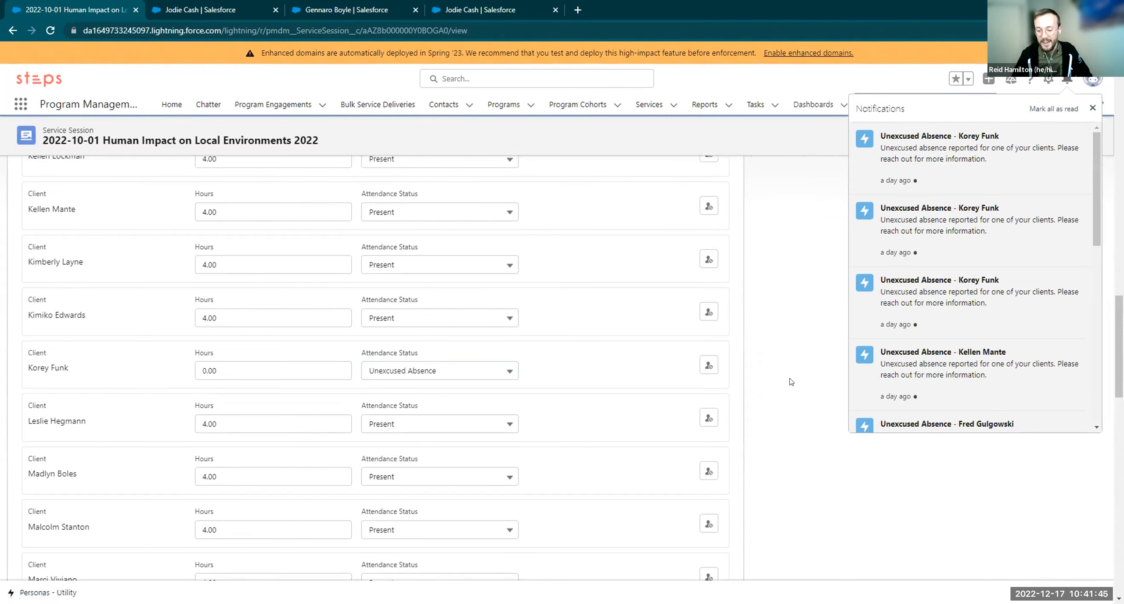
drag(259, 427, 100, 430)
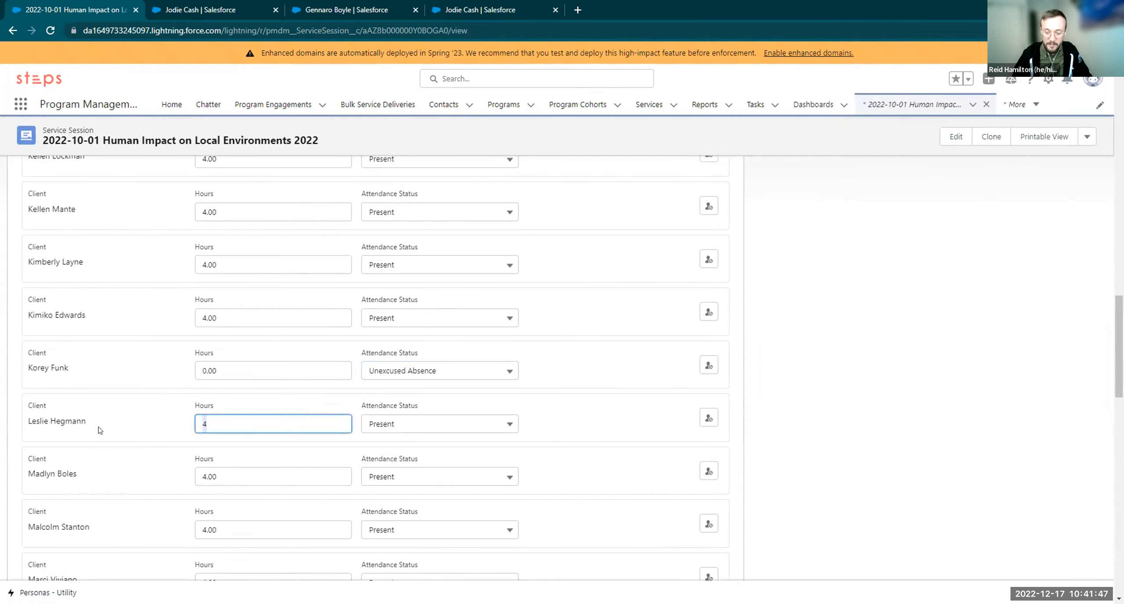
text(3)
click(859, 374)
scroll(799, 421, down, 7)
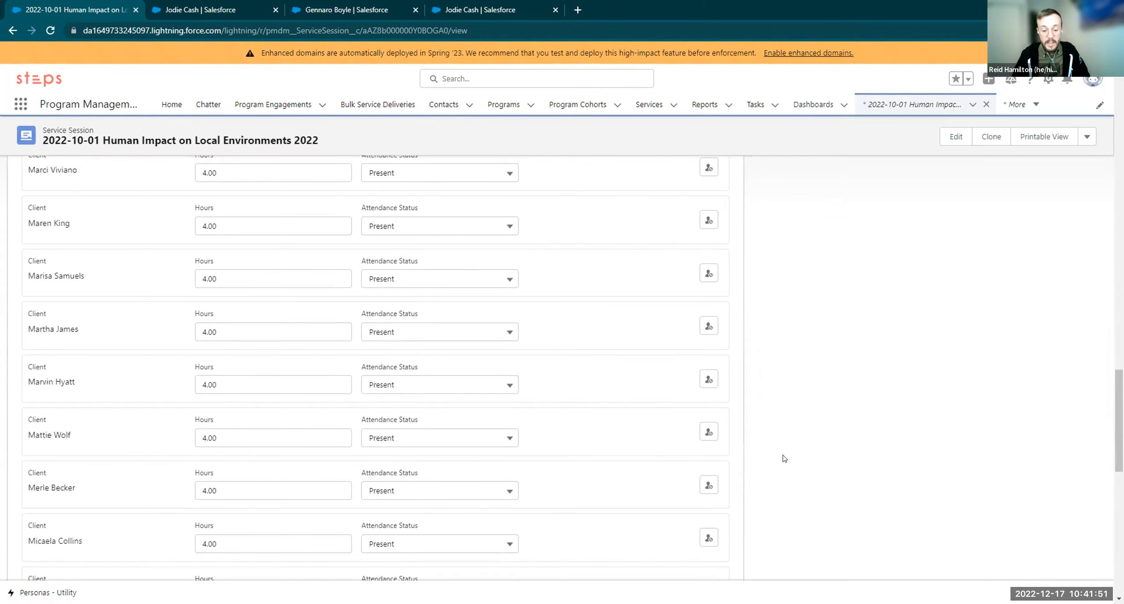
scroll(672, 412, down, 1)
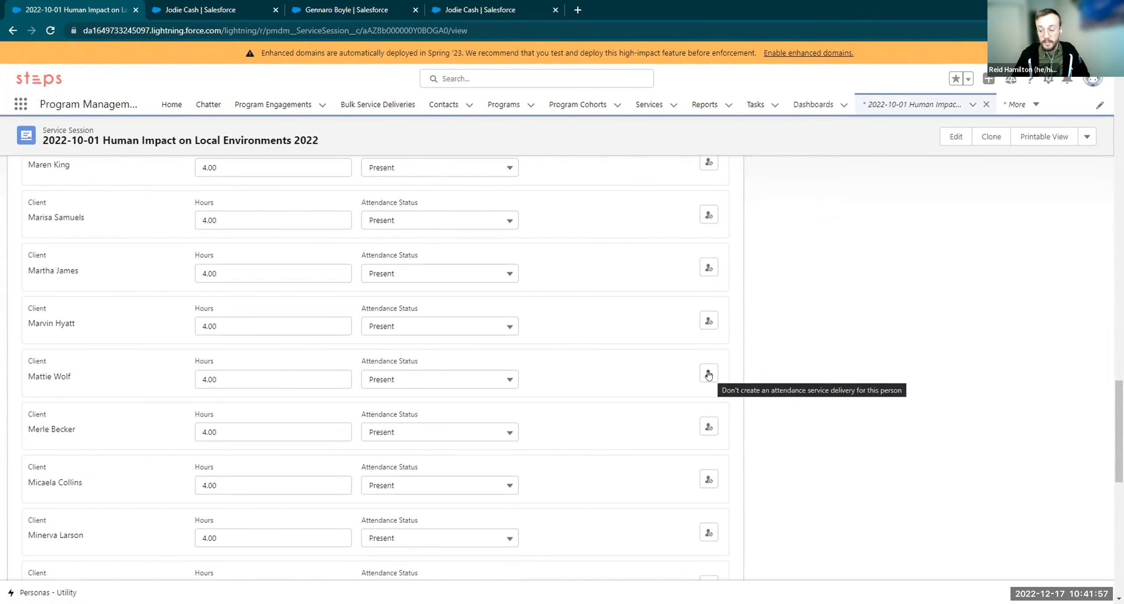
scroll(356, 421, up, 15)
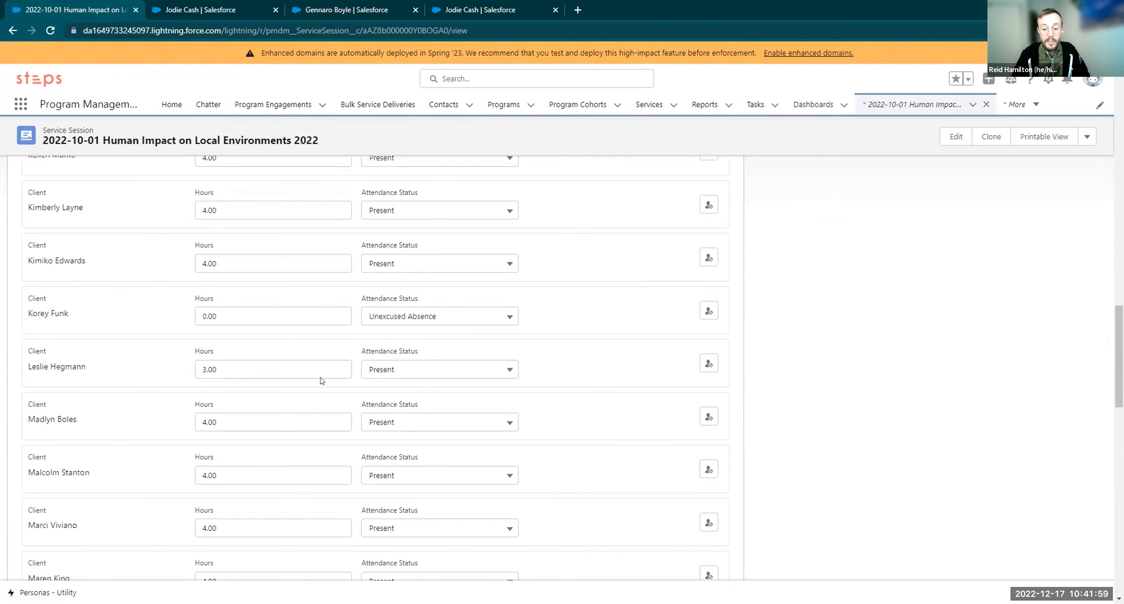
scroll(246, 503, down, 1)
drag(216, 488, 190, 492)
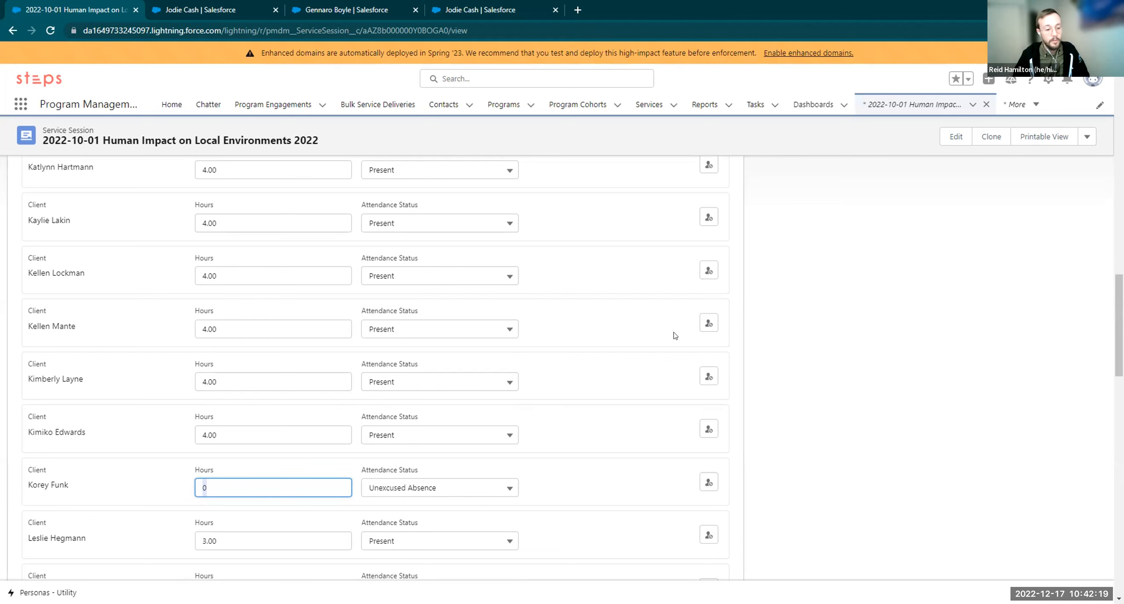
scroll(476, 433, down, 5)
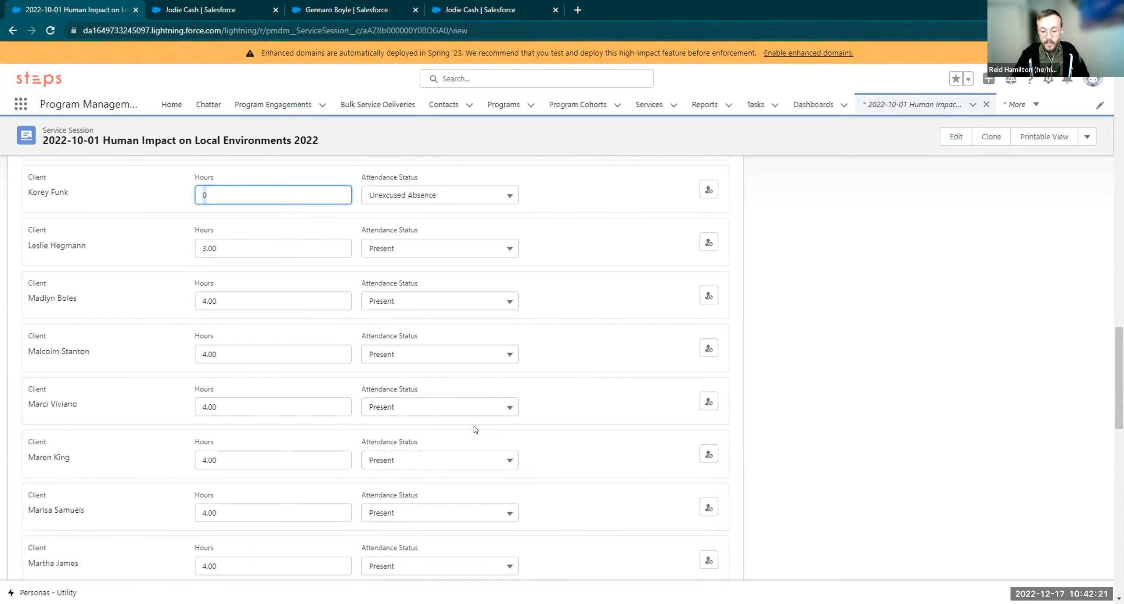
scroll(476, 430, down, 12)
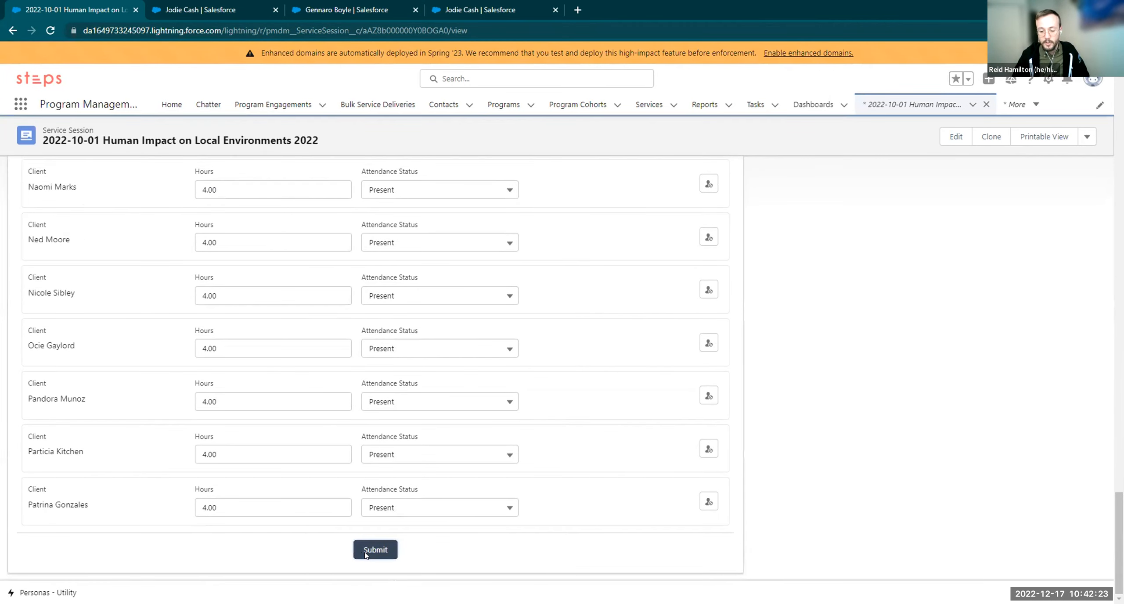
Submit the attendance and check the 96% (48/50) attendance summary
click(365, 554)
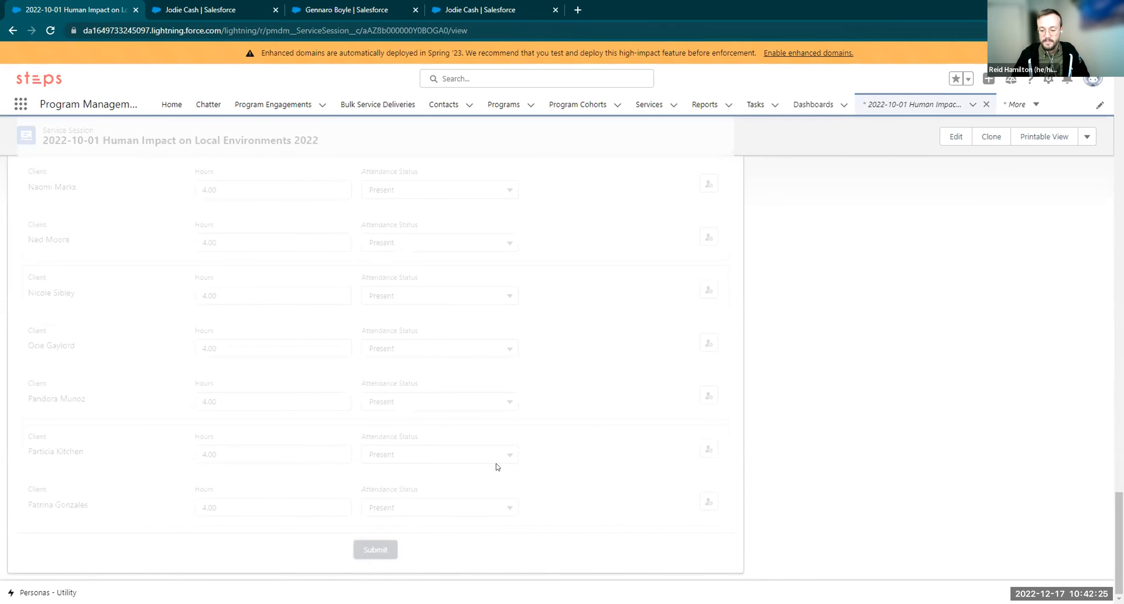
scroll(497, 467, up, 20)
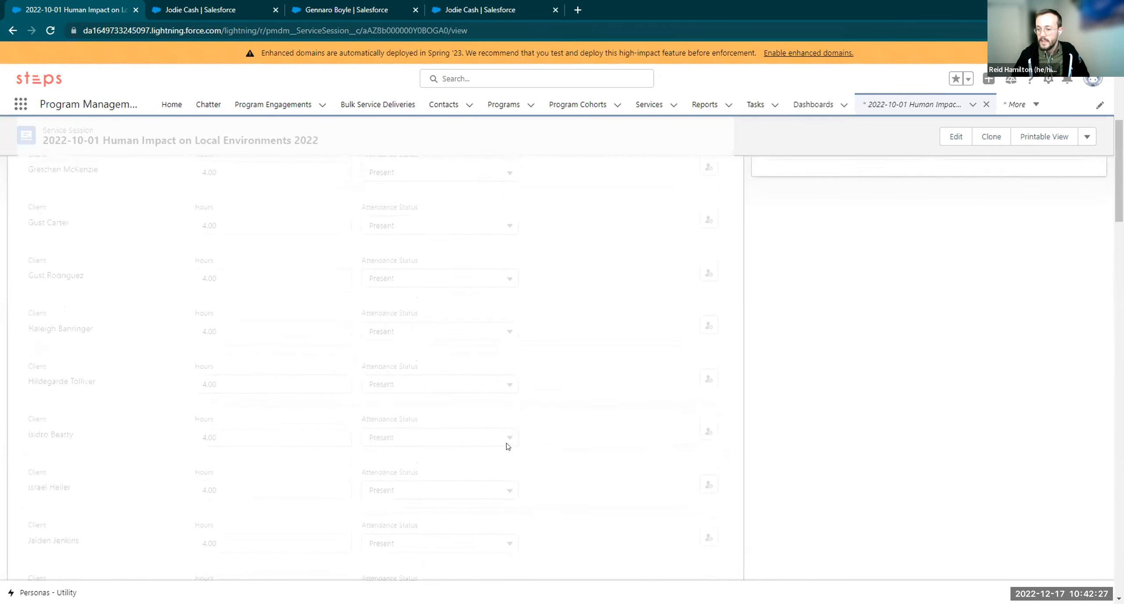
scroll(507, 446, up, 8)
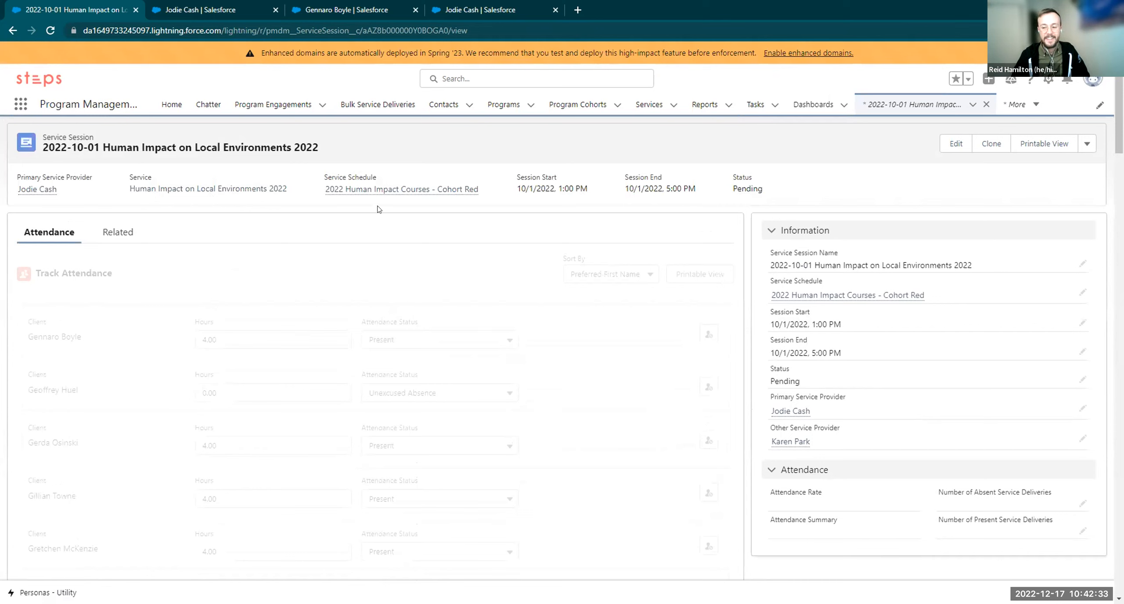
drag(807, 500, 1026, 531)
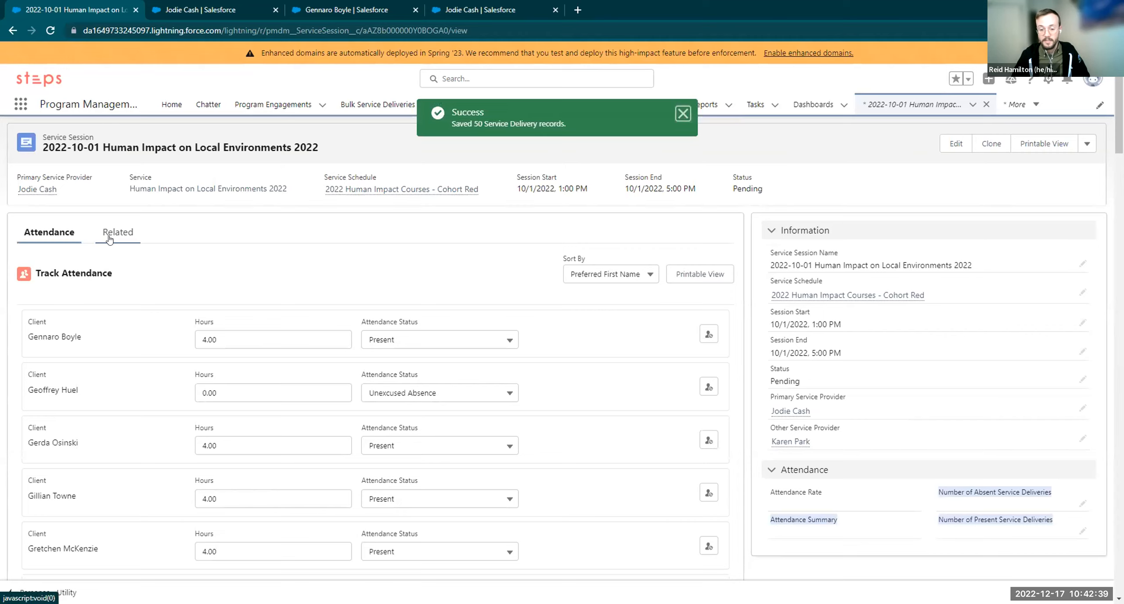
Check the session's service deliveries, including a zero-quantity one, then return to Attendance
click(109, 233)
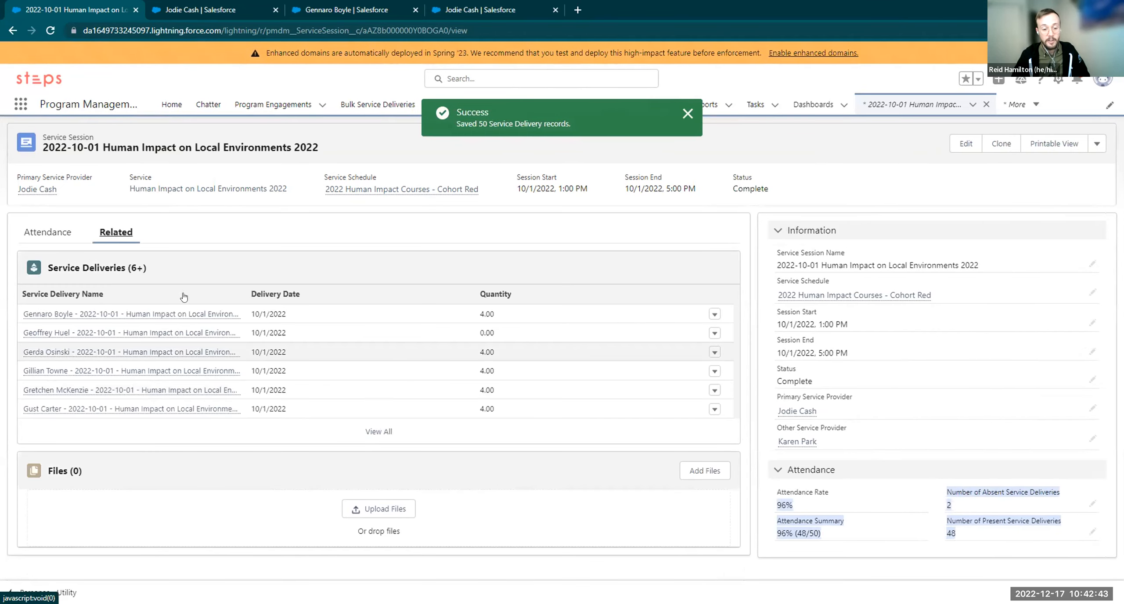
drag(246, 333, 509, 333)
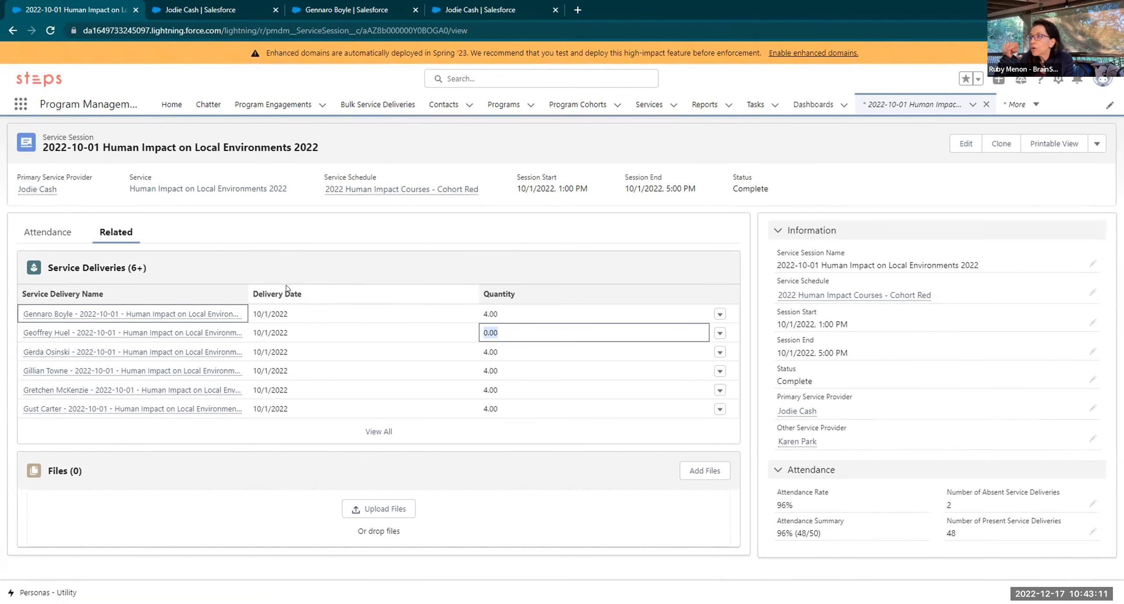
click(40, 237)
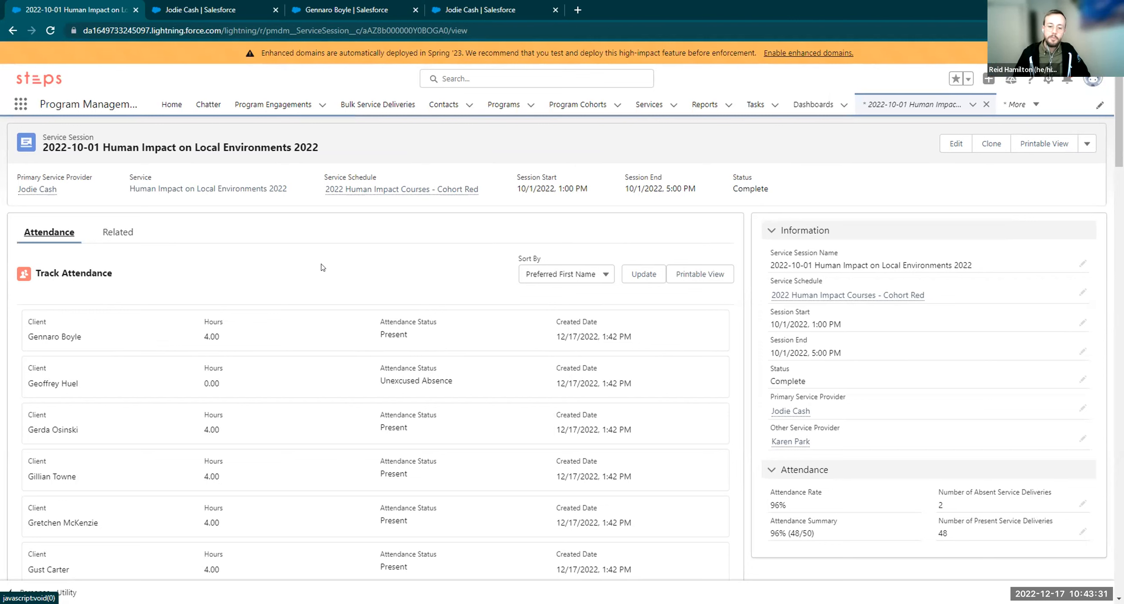
Click Update so the 2022-10-01 Track Attendance list is editable again
click(648, 281)
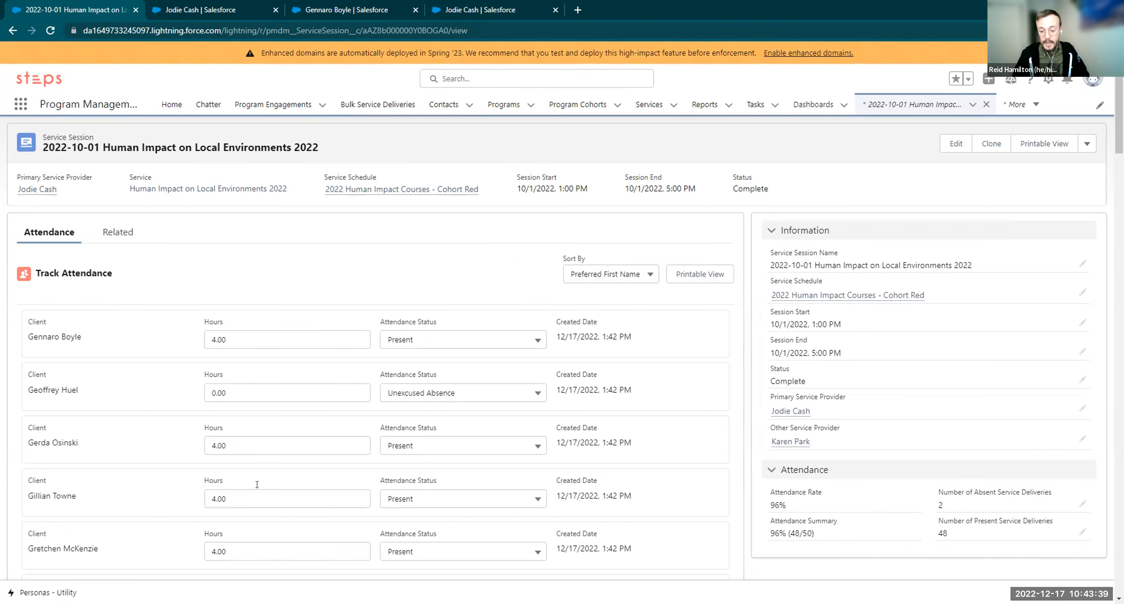
scroll(257, 485, down, 5)
scroll(272, 439, up, 5)
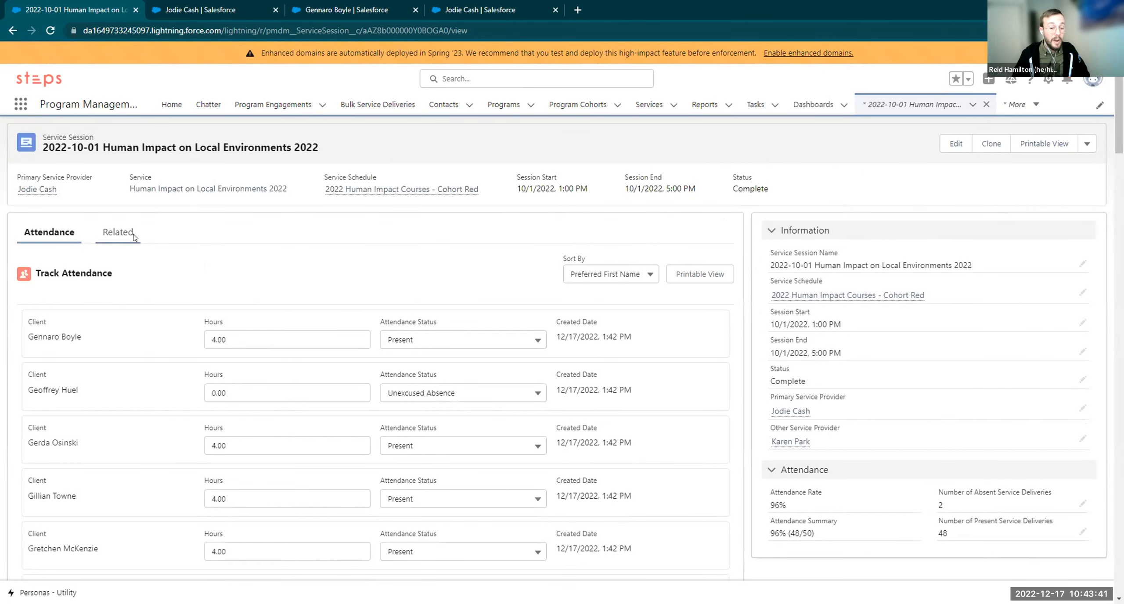
Open a client's 10/1/2022 service delivery record from the session's Service Deliveries list
click(124, 233)
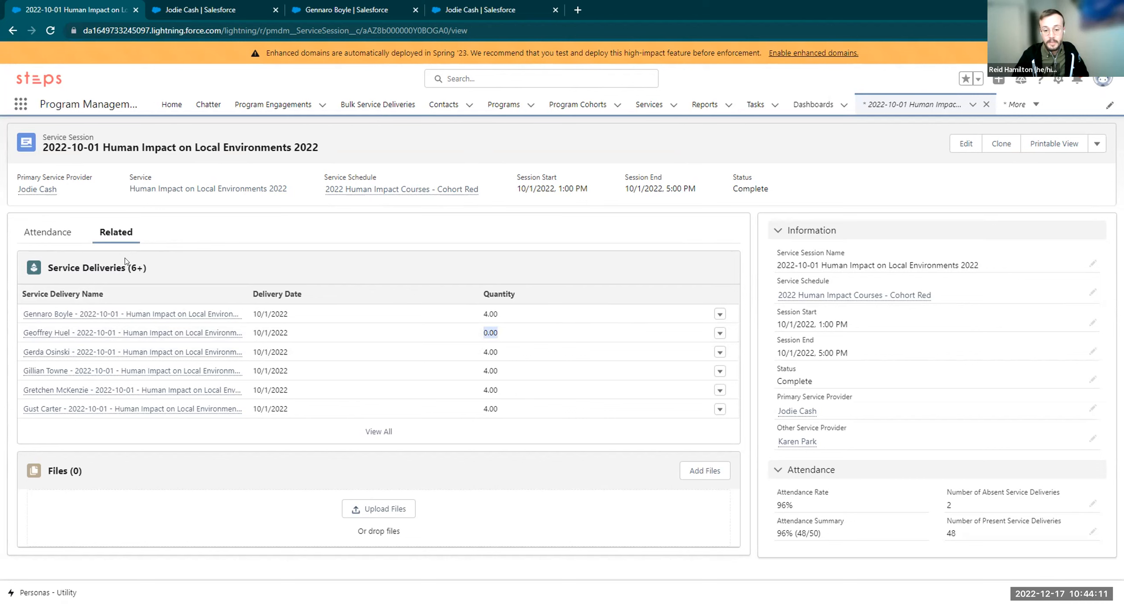
click(136, 314)
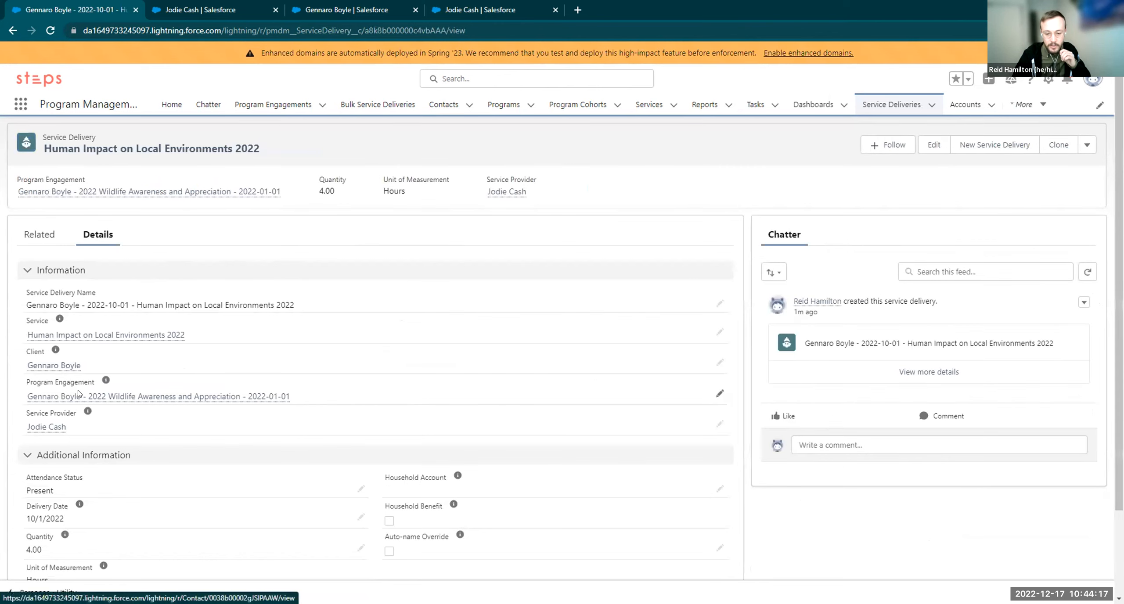
Open the client's 2022 Wildlife Awareness and Appreciation engagement, view the Tropical Environments Education participant, and return
click(62, 396)
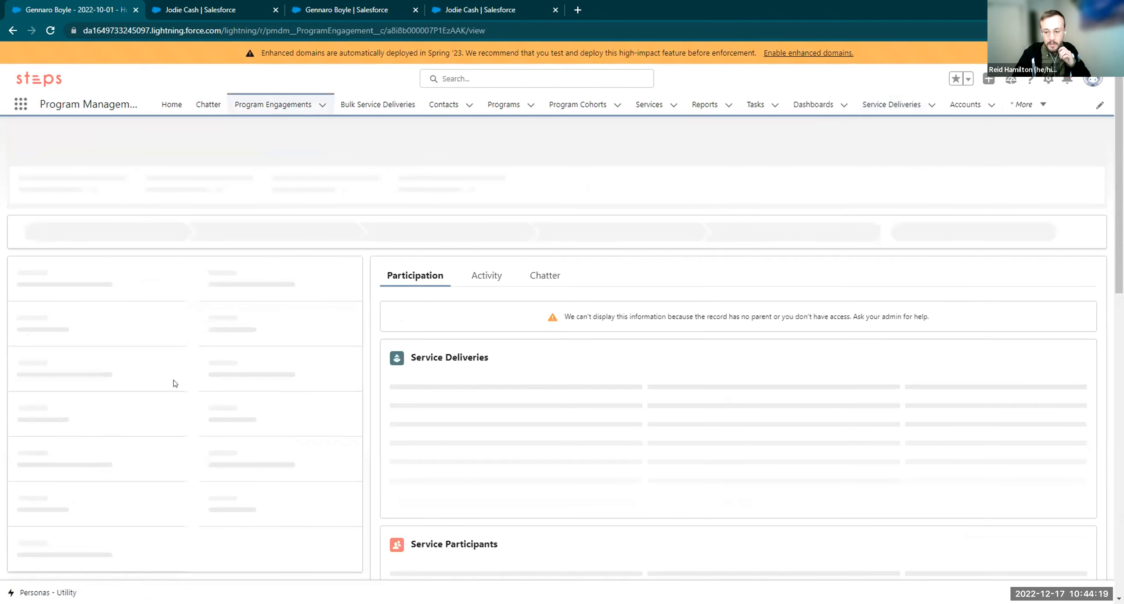
scroll(365, 424, down, 3)
scroll(364, 425, down, 3)
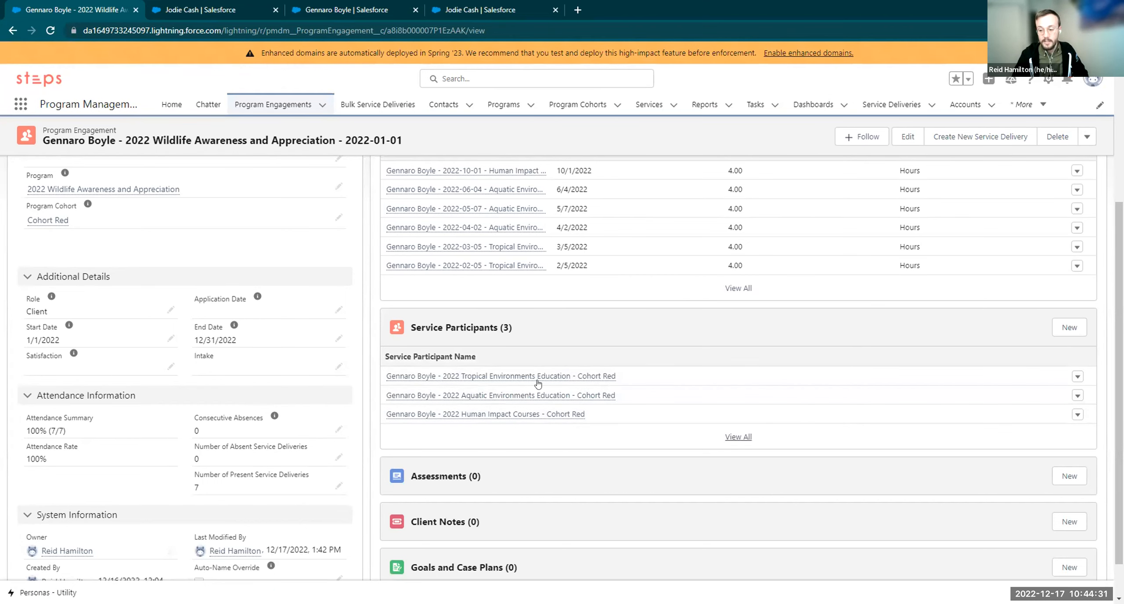
click(482, 375)
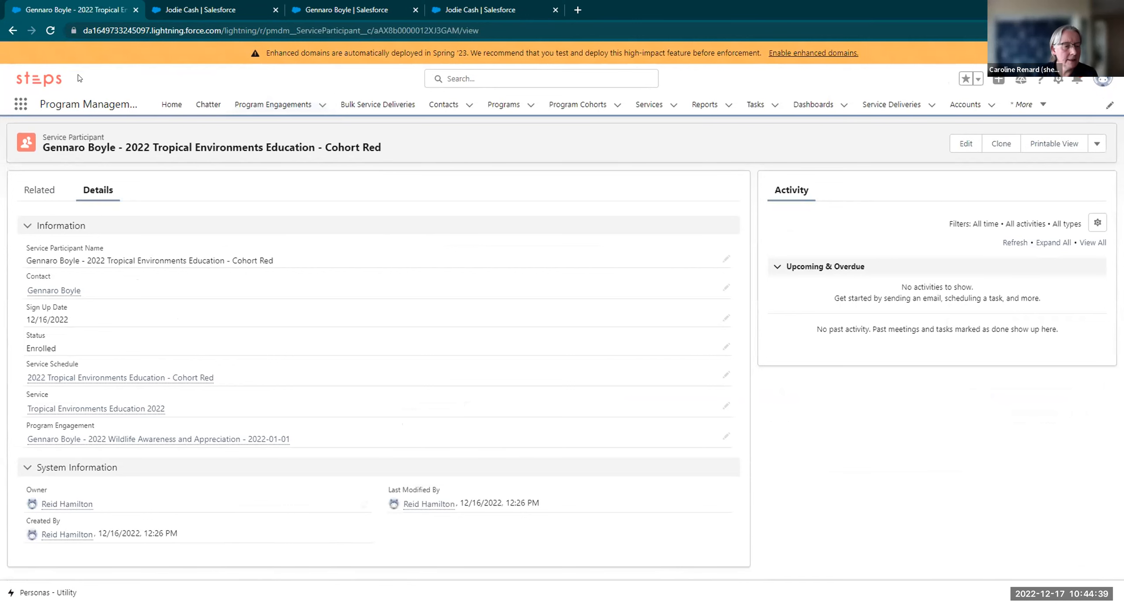
click(12, 29)
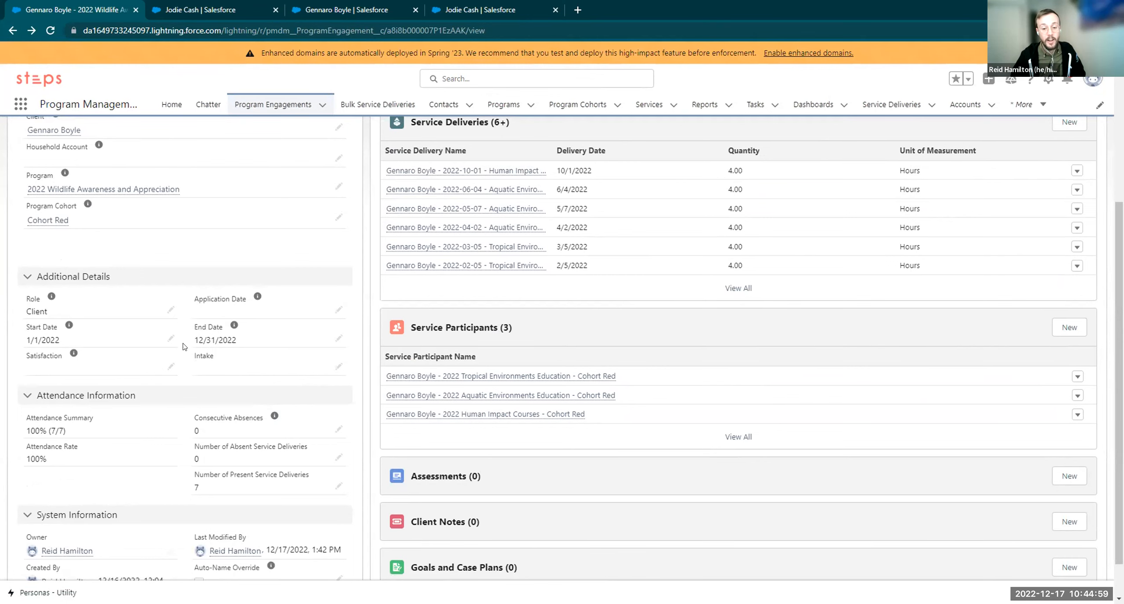
scroll(193, 419, up, 3)
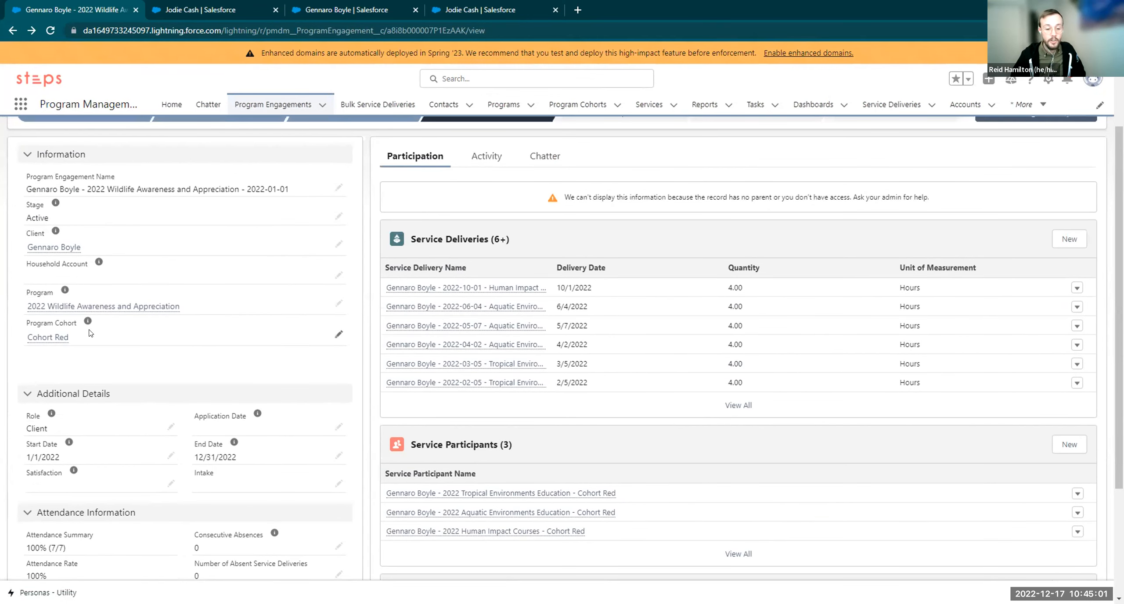
triple_click(68, 340)
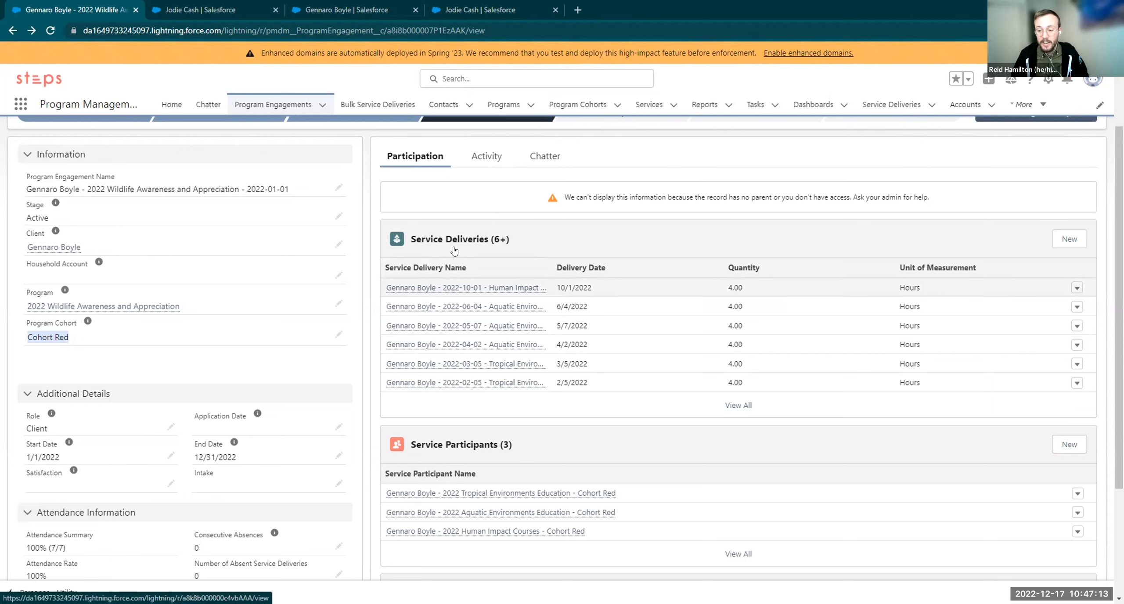
Switch to the service provider's contact record and list its 5 service schedules and sessions
mouse_move(448, 289)
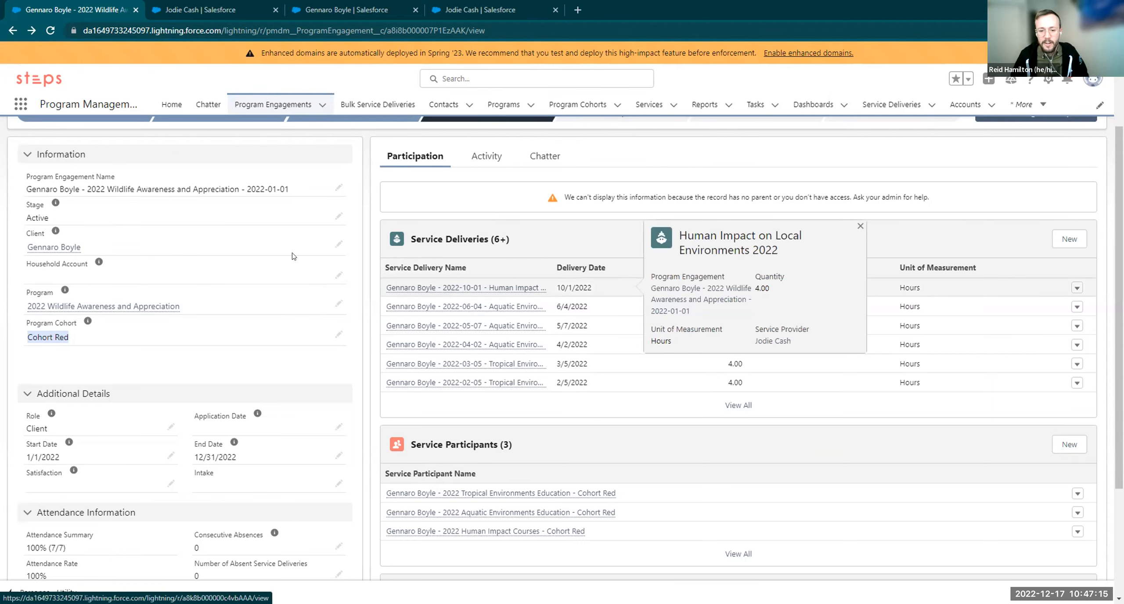
scroll(187, 224, up, 3)
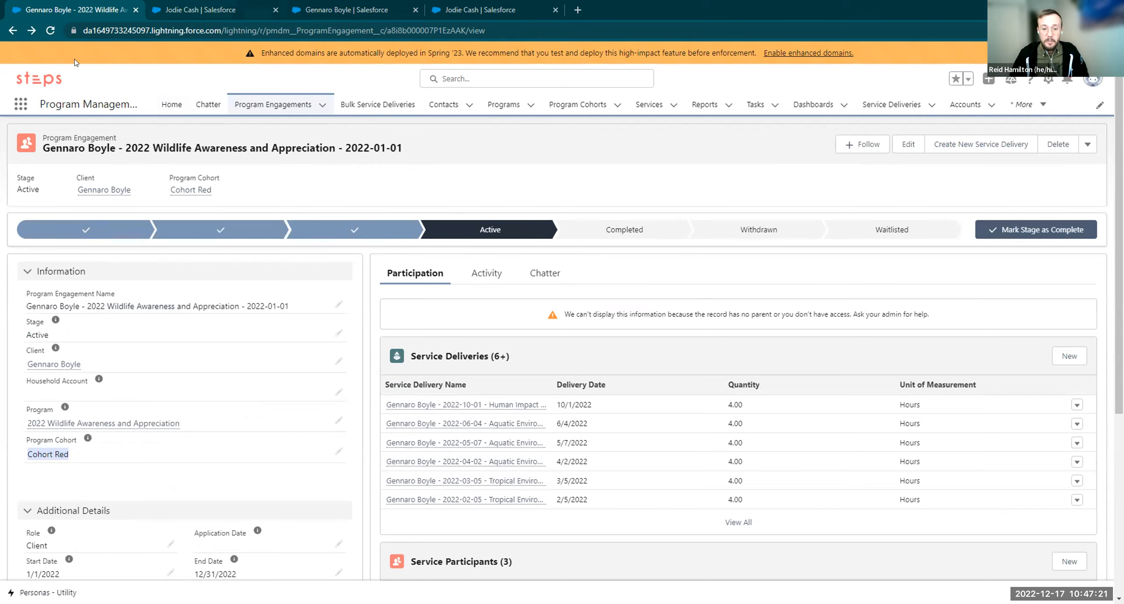
click(158, 7)
click(180, 233)
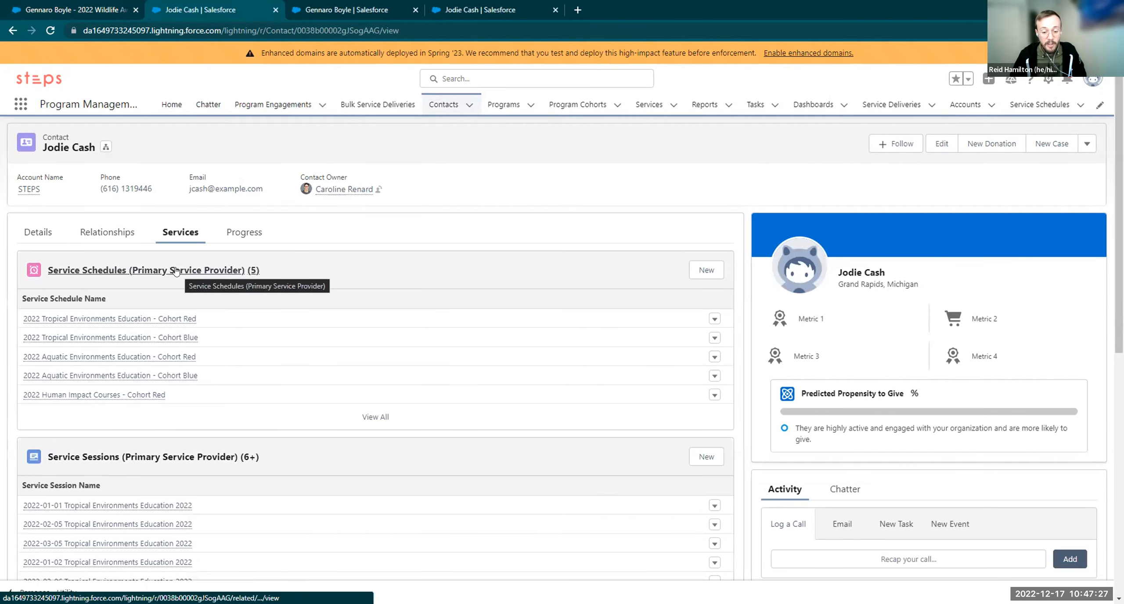
scroll(175, 272, down, 1)
scroll(149, 286, up, 1)
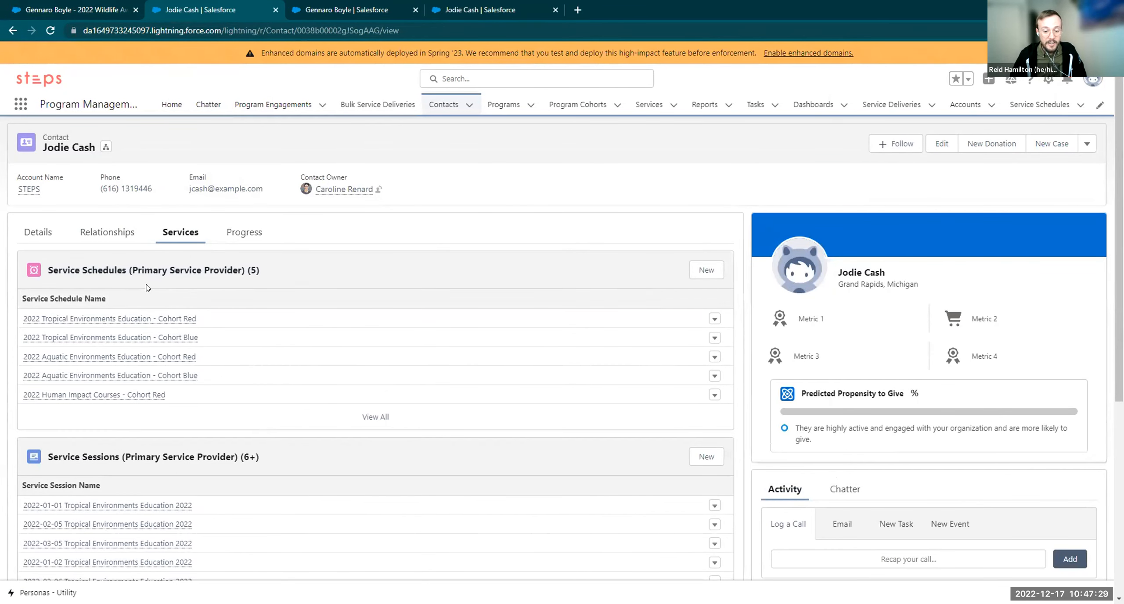
scroll(115, 308, down, 3)
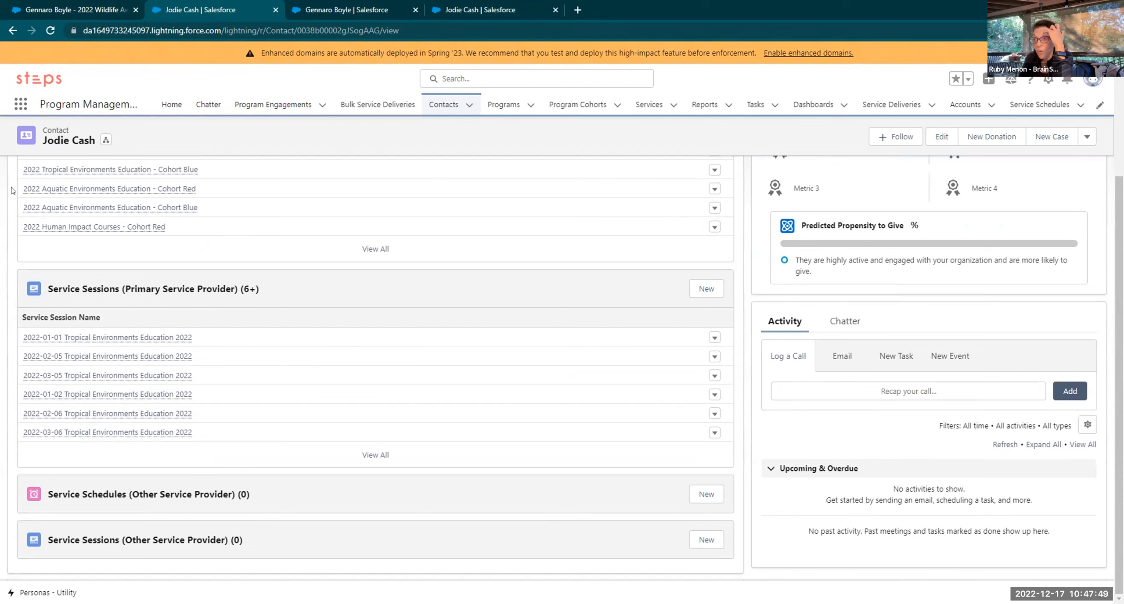
mouse_move(88, 226)
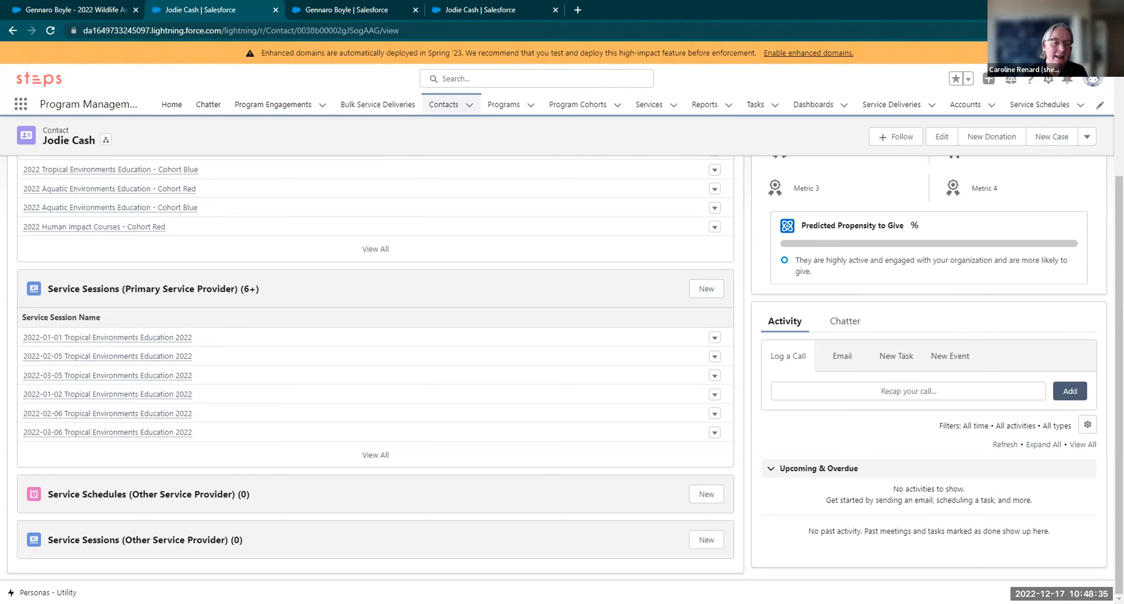
scroll(338, 334, up, 4)
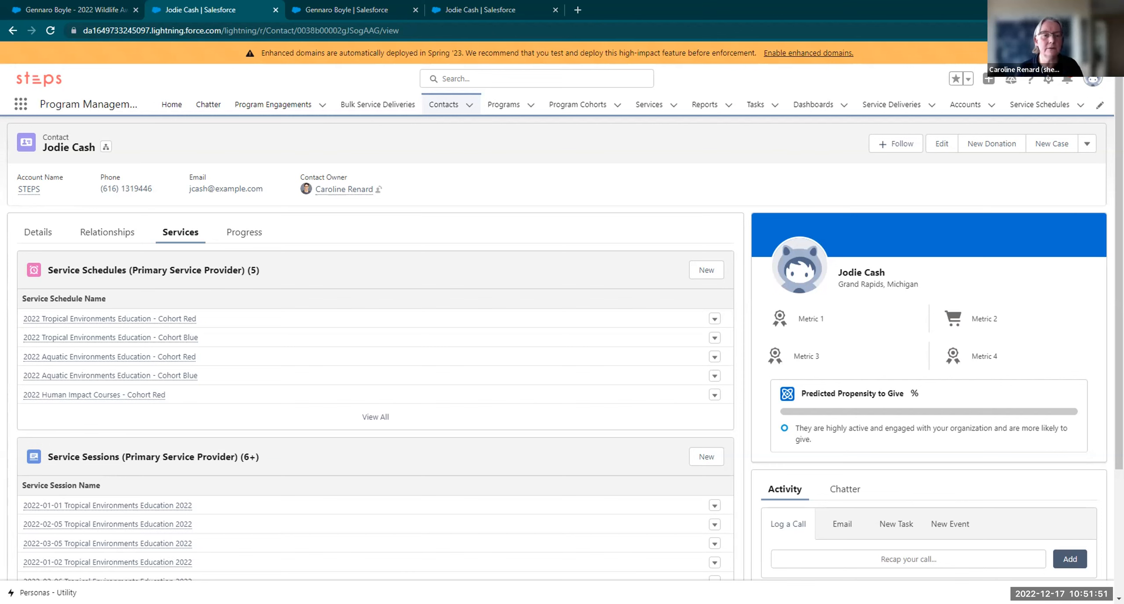
click(21, 104)
From the App Launcher, start a group Bulk Service Delivery for the Food Pantry service
text(bulk)
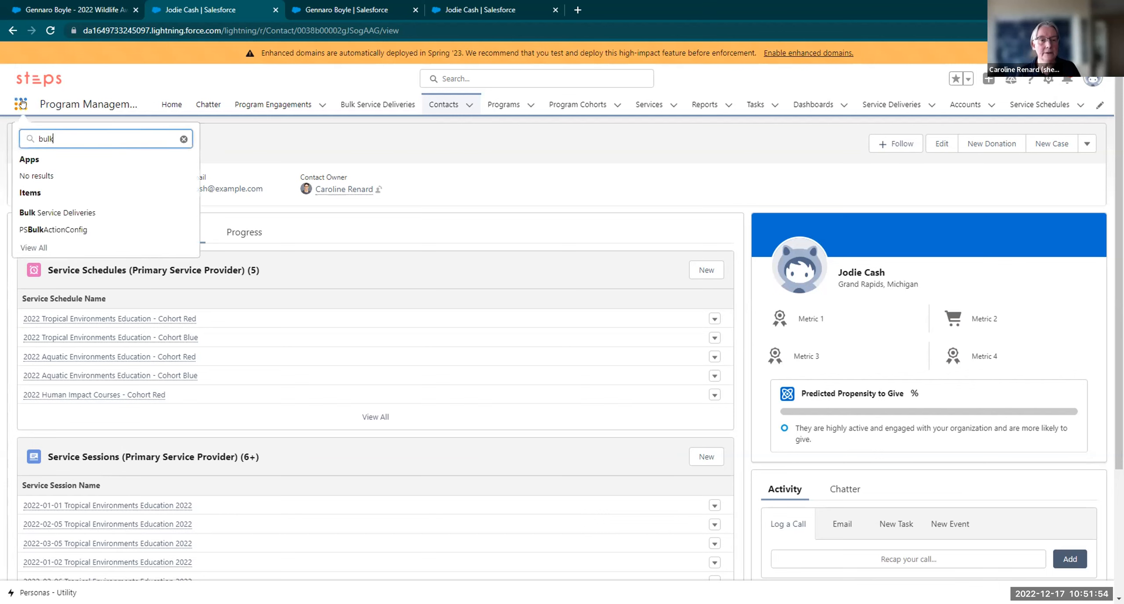
click(54, 216)
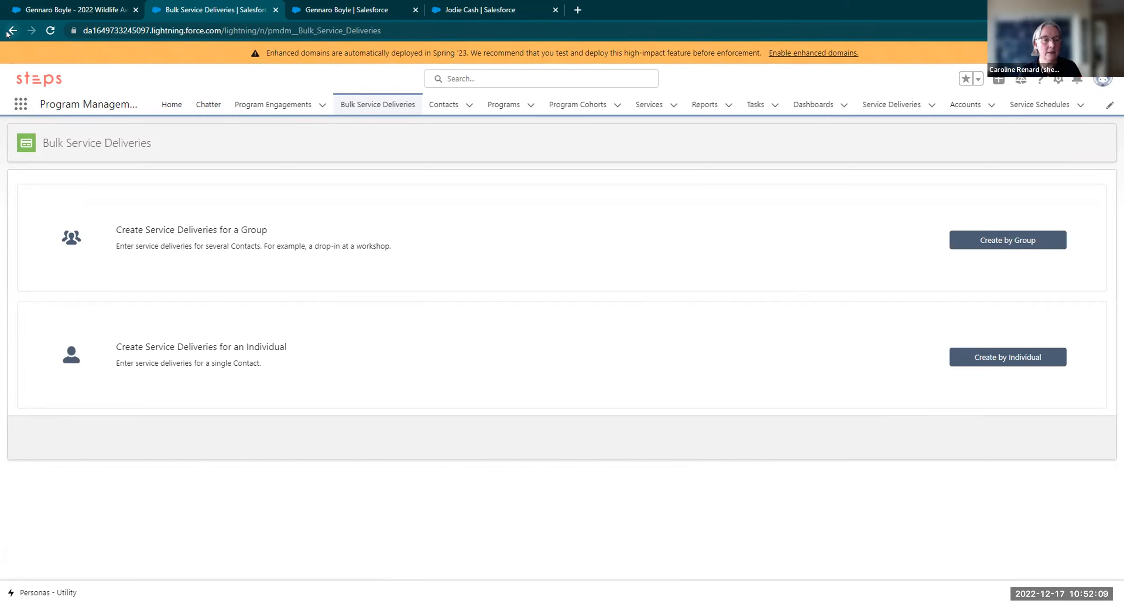
click(966, 244)
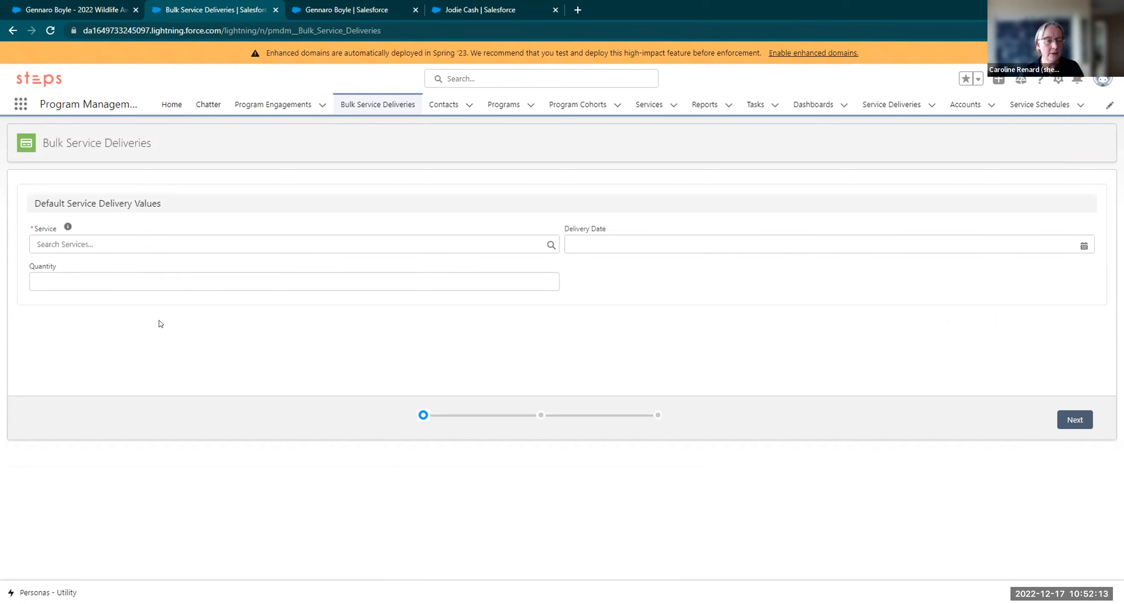
click(117, 246)
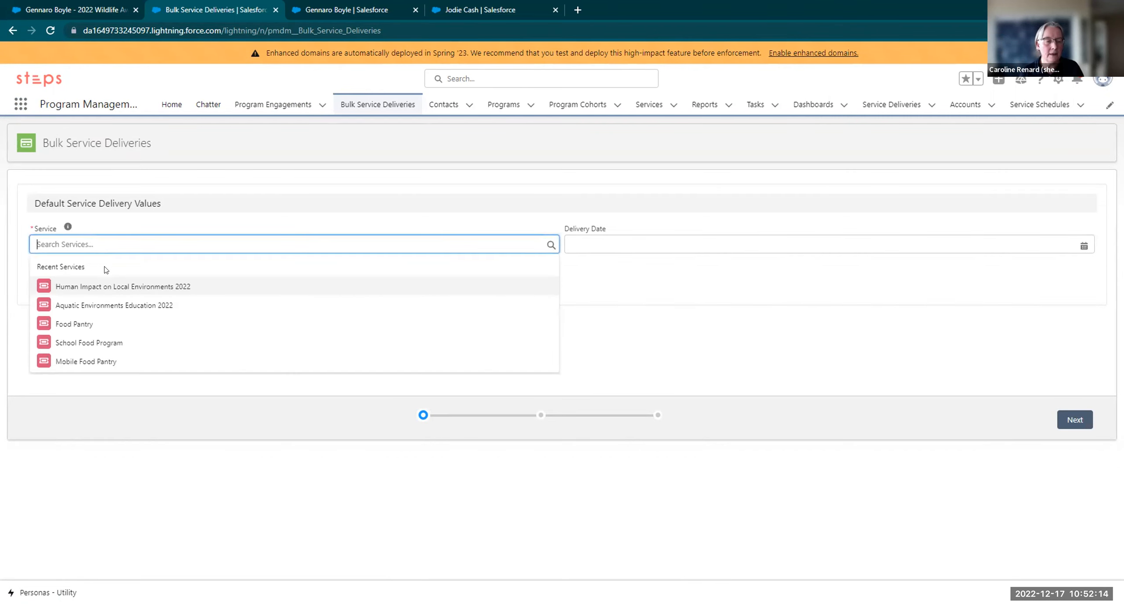
click(104, 315)
Set a default of 1.00 pounds, add one Food Bank client, and start a new program engagement
click(78, 277)
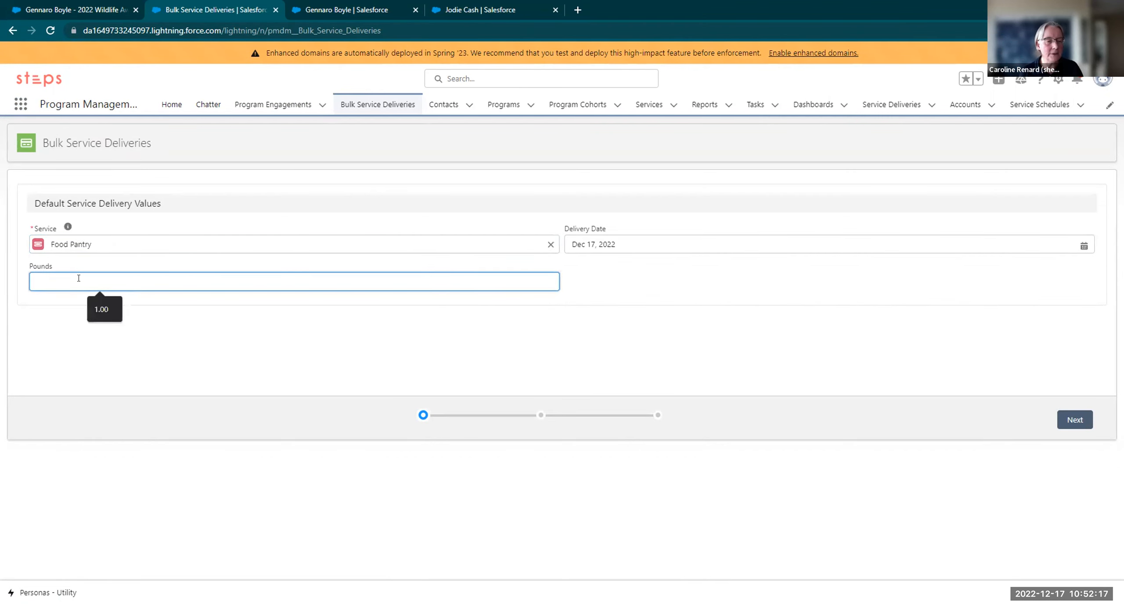
text(1.00)
click(577, 321)
click(1068, 418)
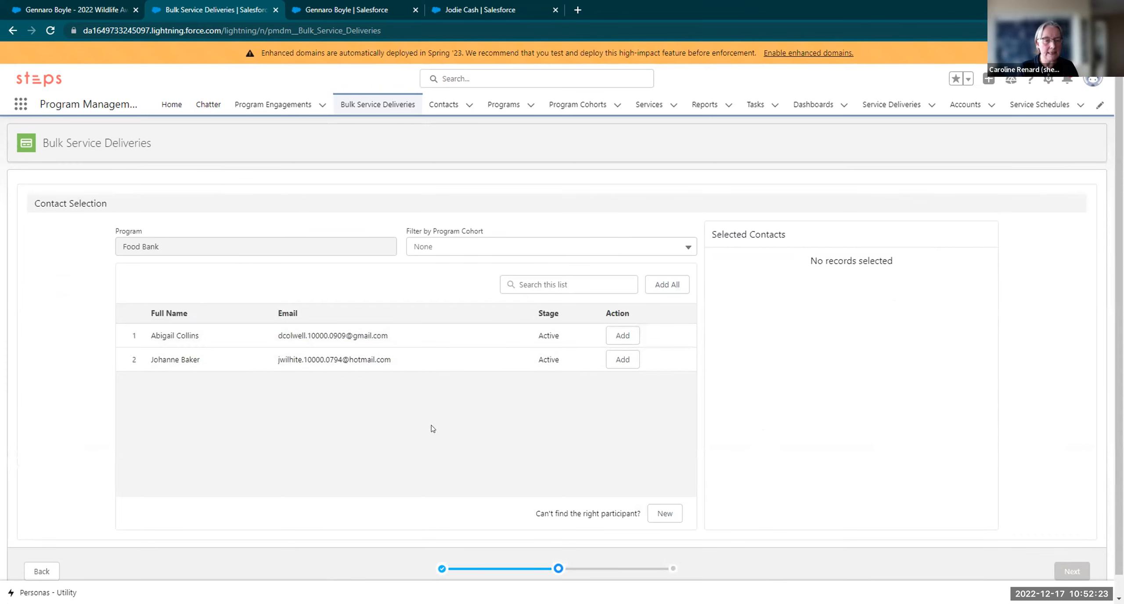
click(620, 337)
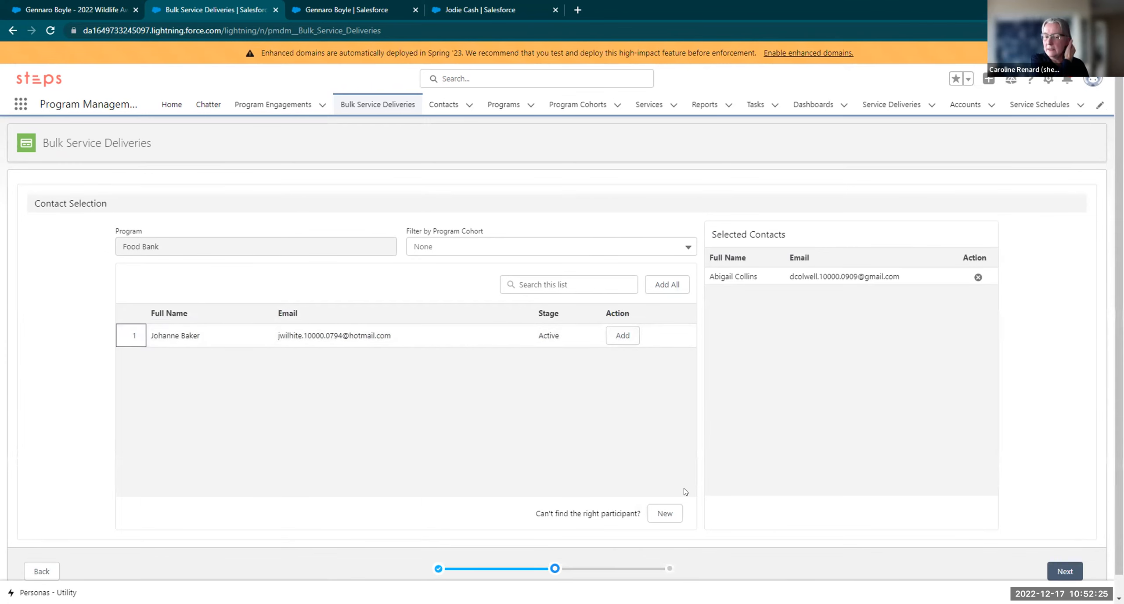
click(665, 514)
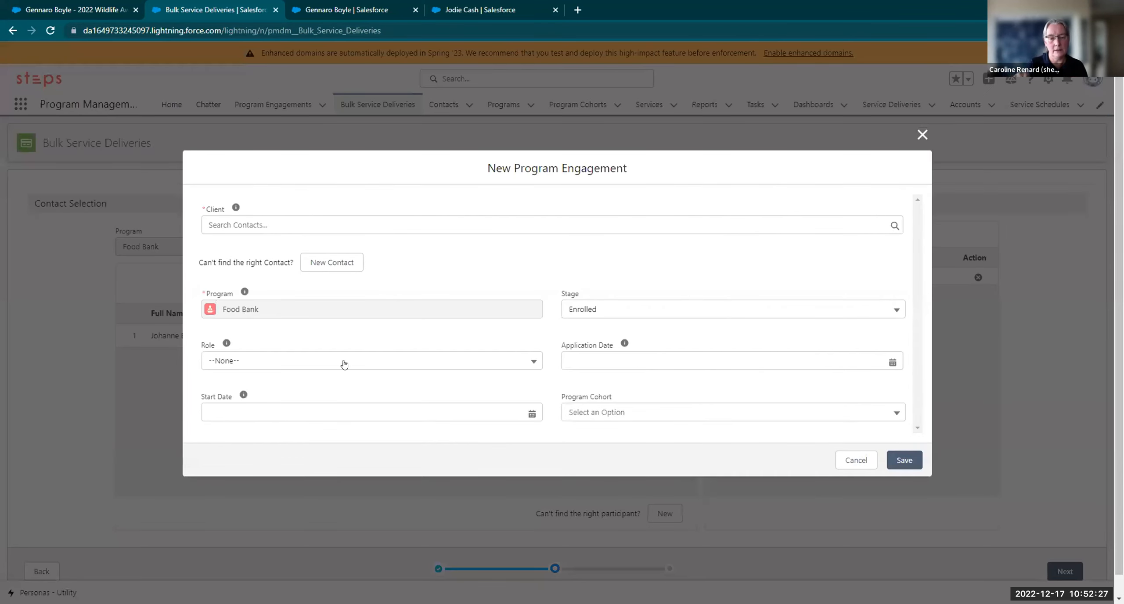
Close the New Program Engagement form
click(921, 135)
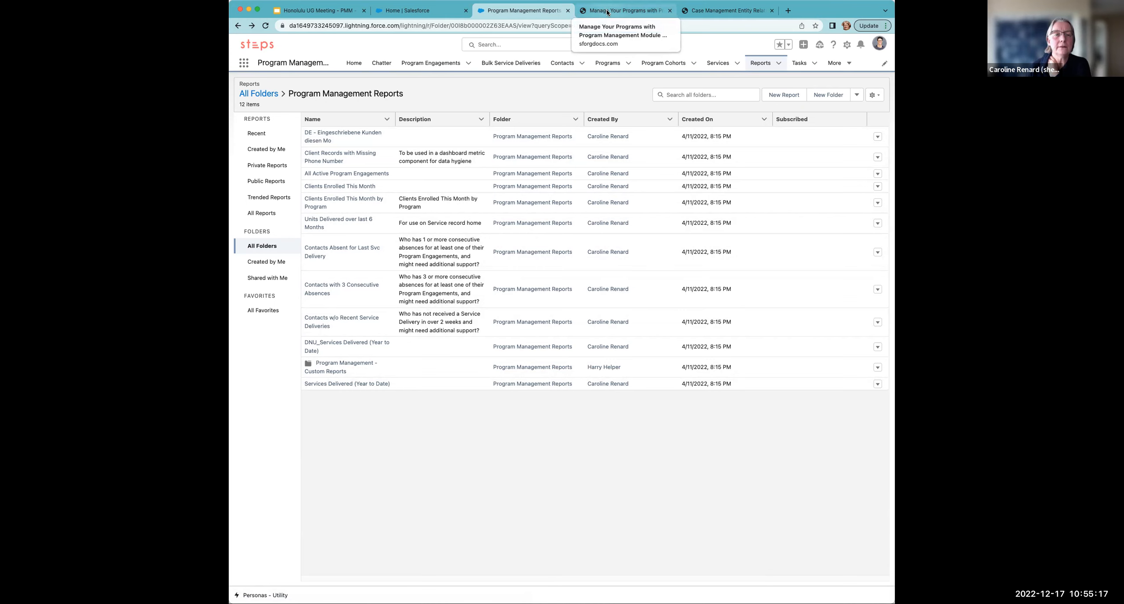
Switch back to the Salesforce Home tab with the Program Management Home Page dashboard
click(420, 11)
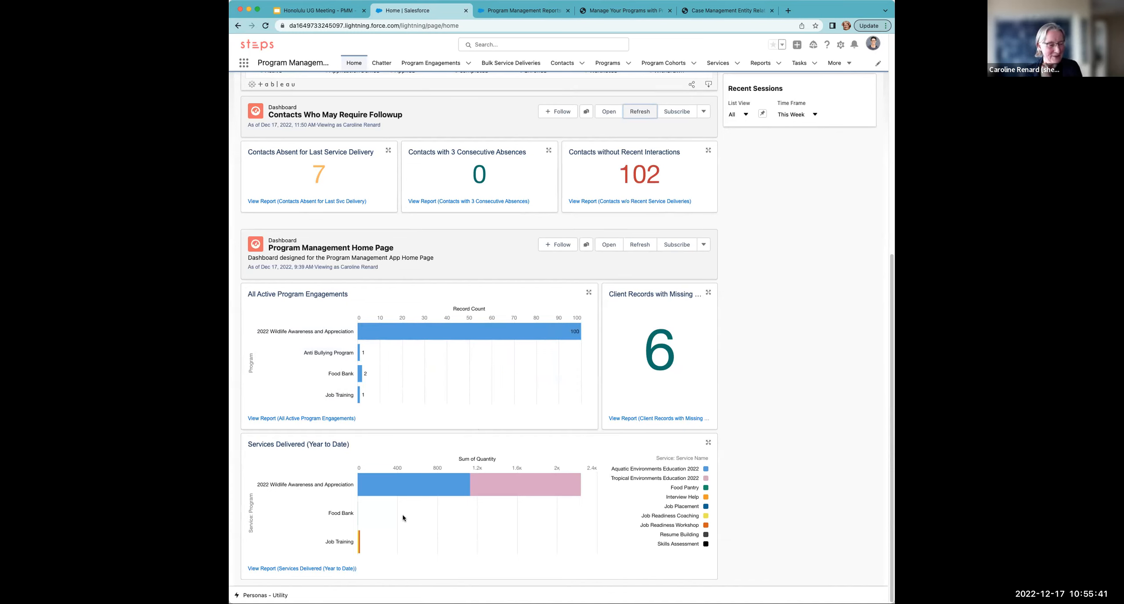
mouse_move(476, 489)
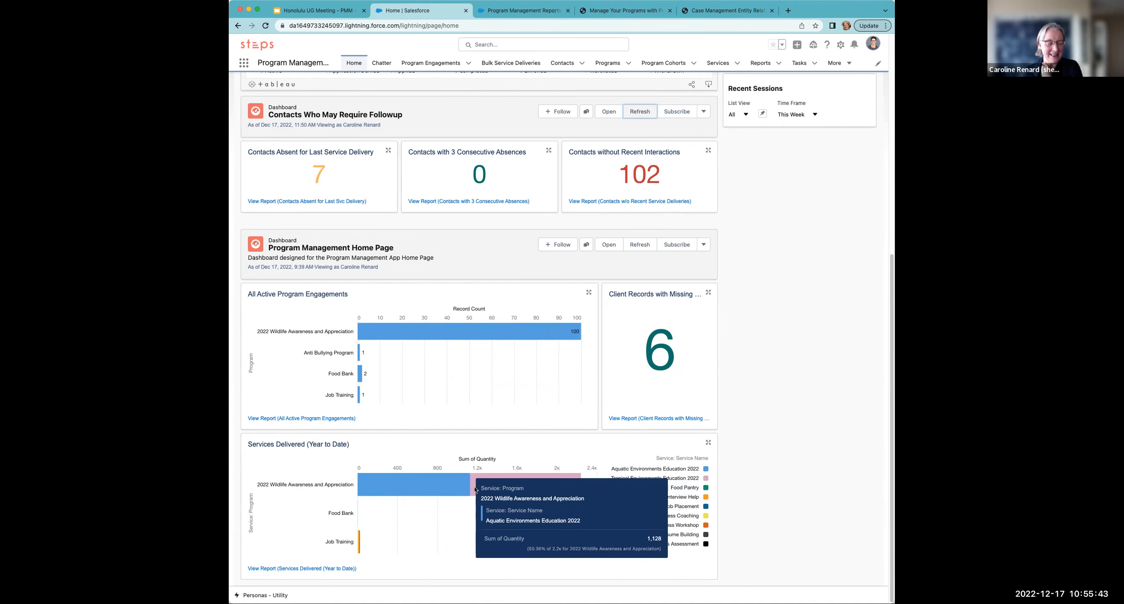
mouse_move(561, 484)
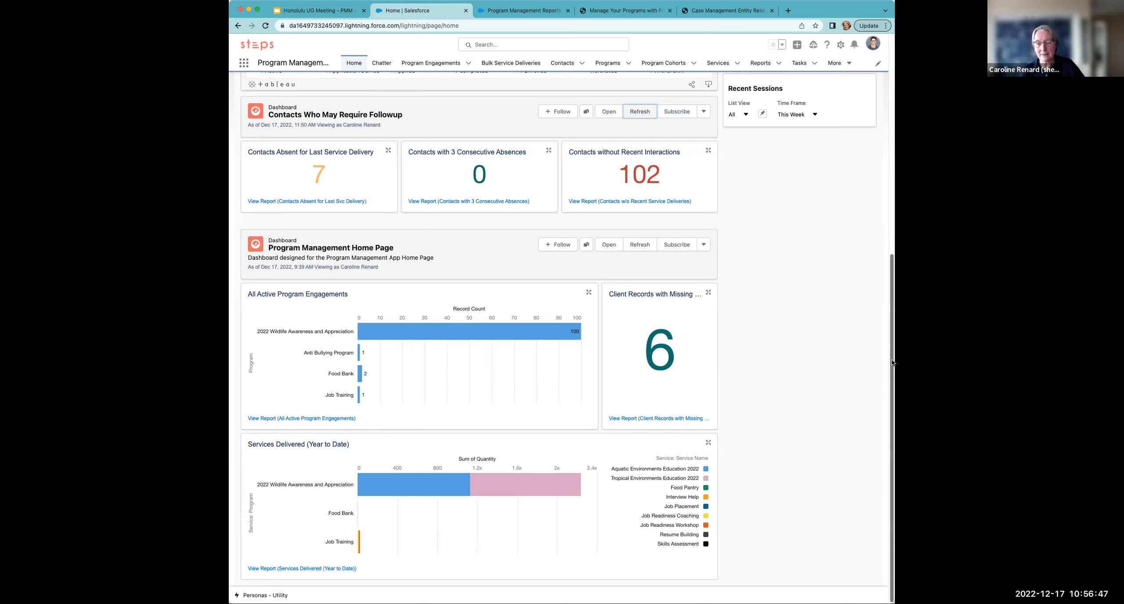
Switch the home-page Tableau dashboard to its Clients view of enrollment and participation trends
scroll(890, 355, up, 3)
drag(890, 355, 890, 189)
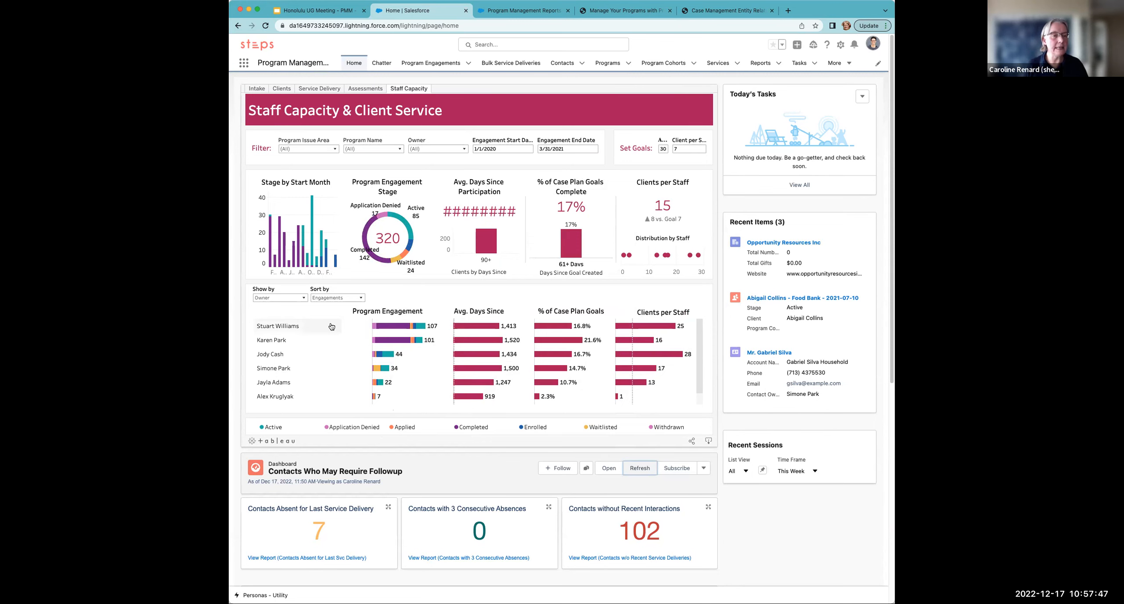
click(281, 89)
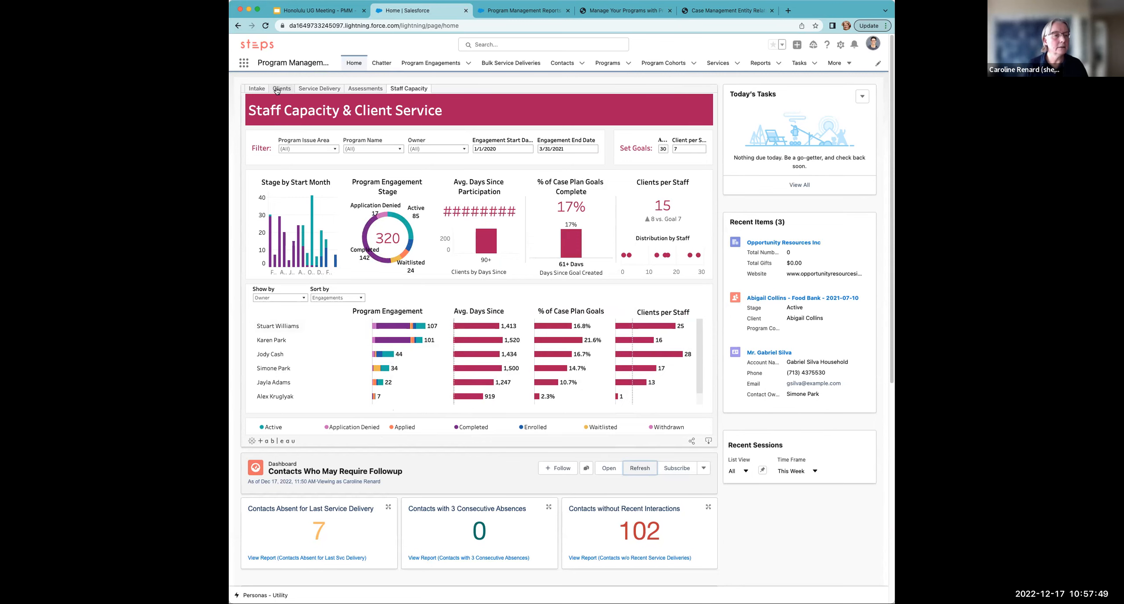